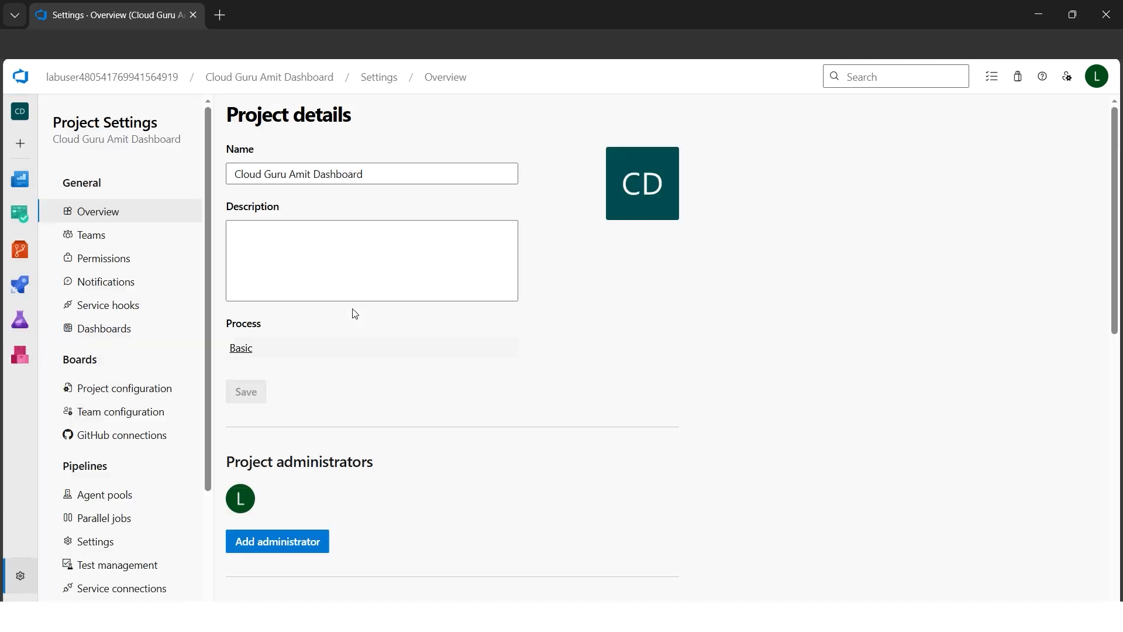
# View the project's dashboard permission settings and open the Boards work items page, dismissing the welcome message.
pyautogui.click(113, 332)
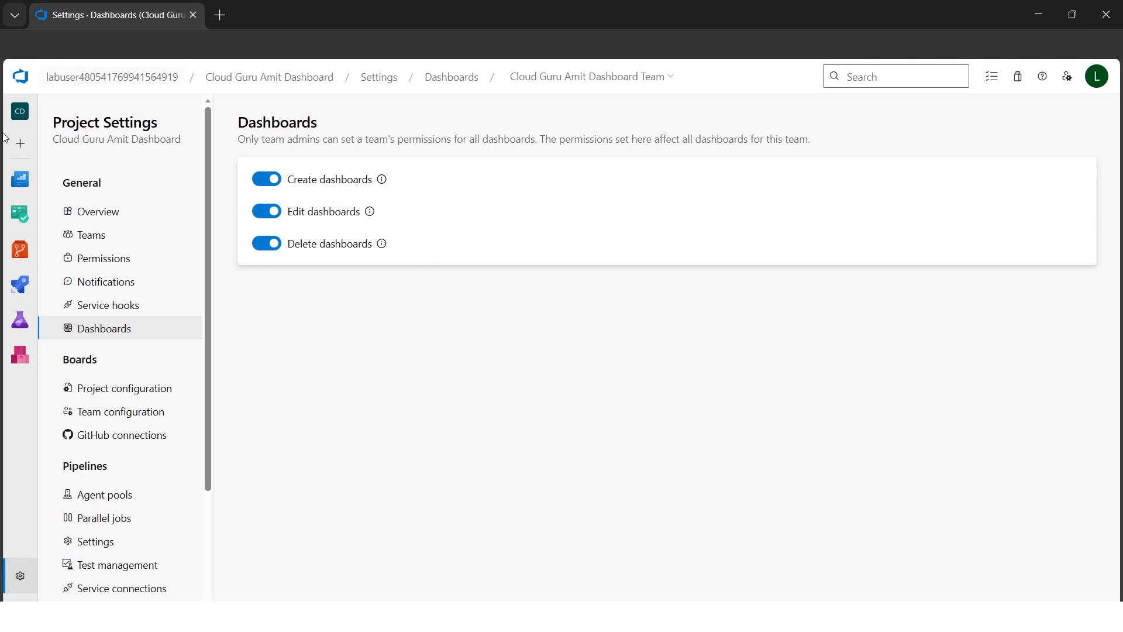
pyautogui.click(18, 225)
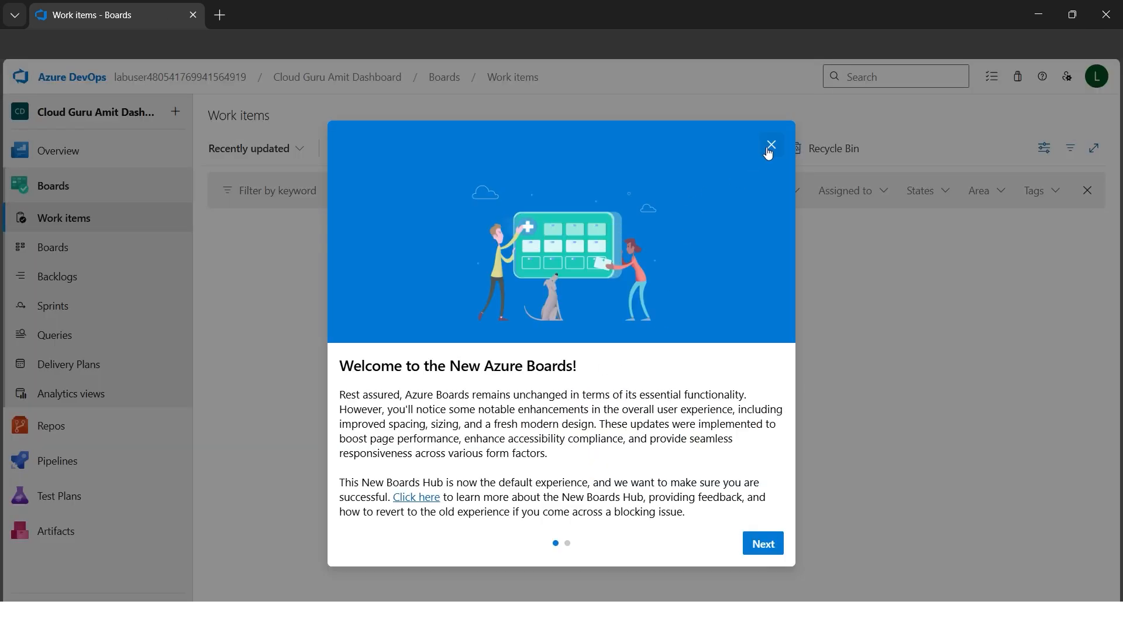
pyautogui.click(770, 146)
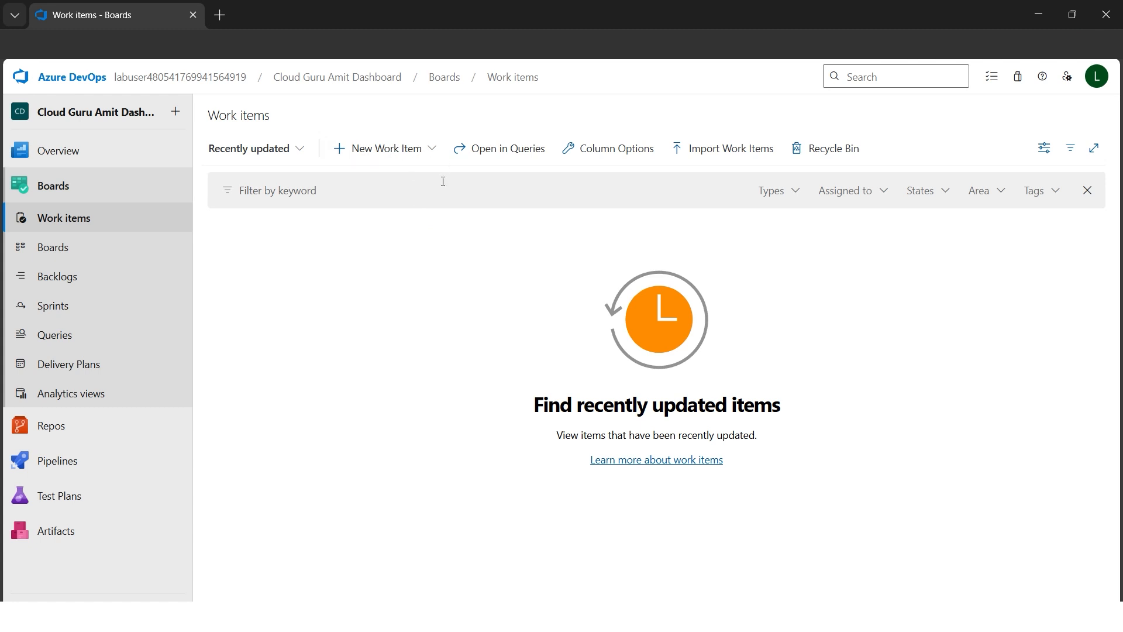
# Create an issue work item titled "Power BI dashboard generation" and save it.
pyautogui.click(431, 150)
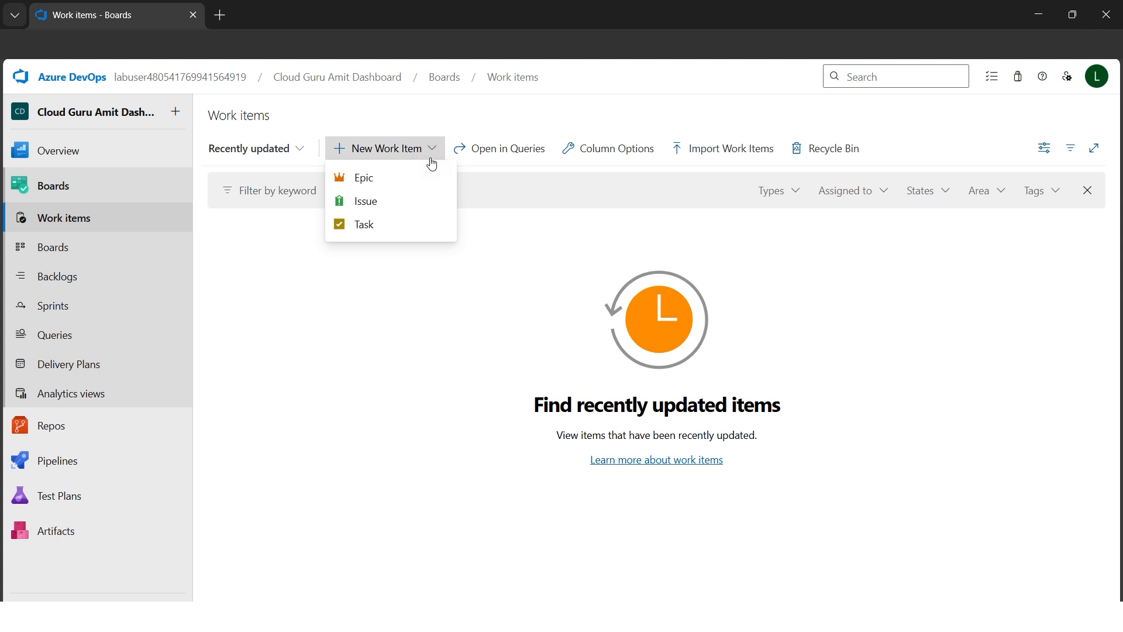
pyautogui.click(385, 206)
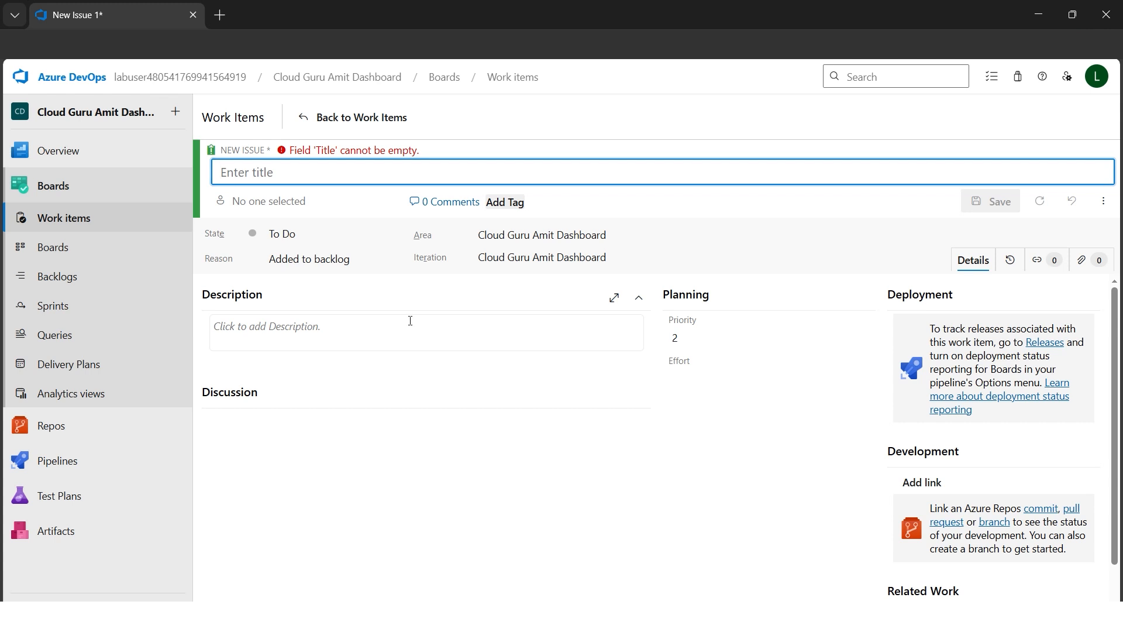
pyautogui.write('Power ')
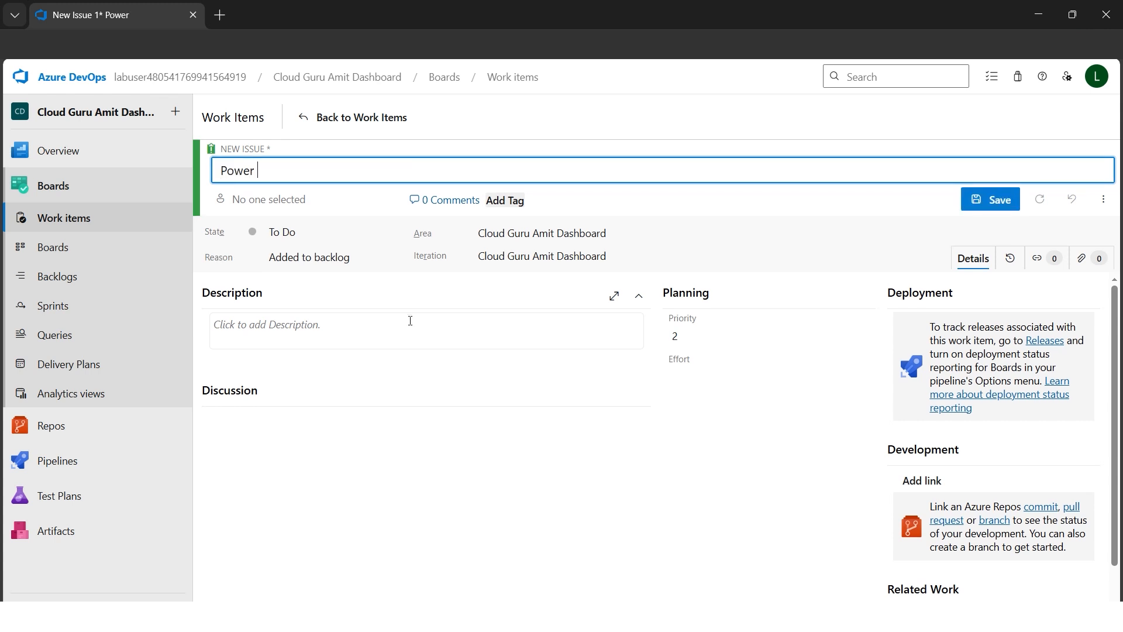
pyautogui.write('BI dashboard')
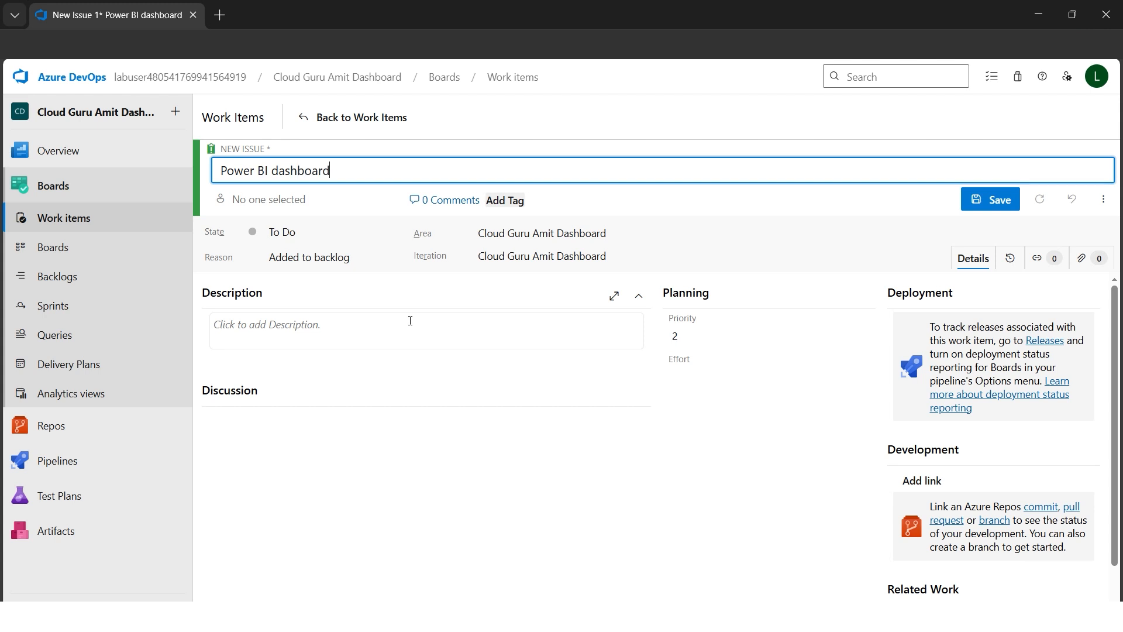
pyautogui.write(' generation')
pyautogui.click(982, 202)
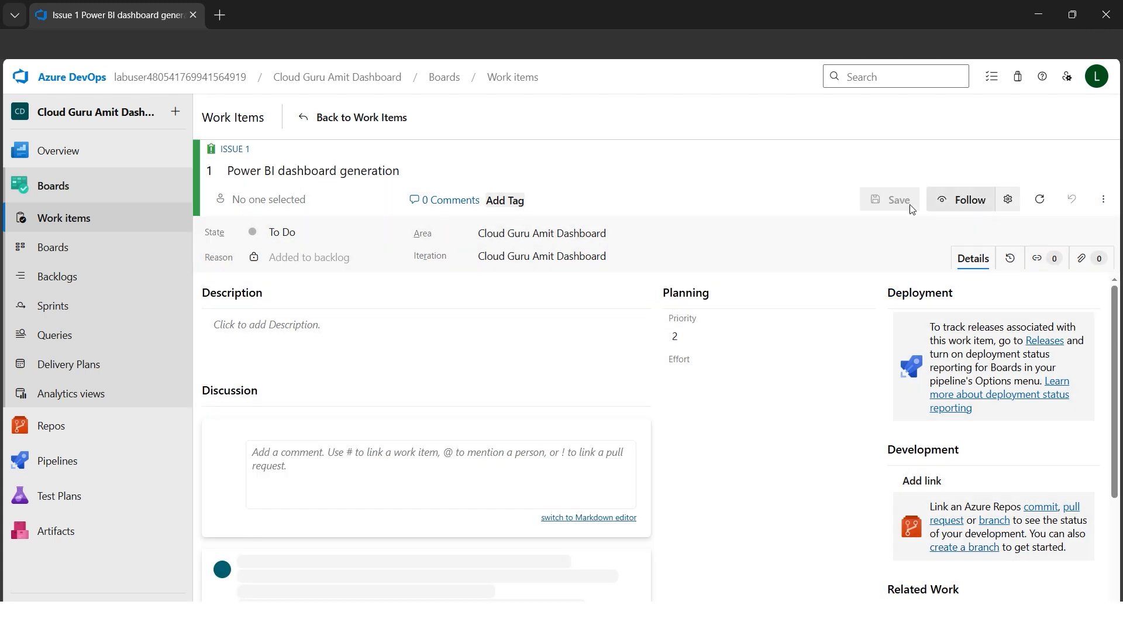
# Set the Power BI dashboard generation issue's state to Doing, save it, and return to the work items list.
pyautogui.click(395, 232)
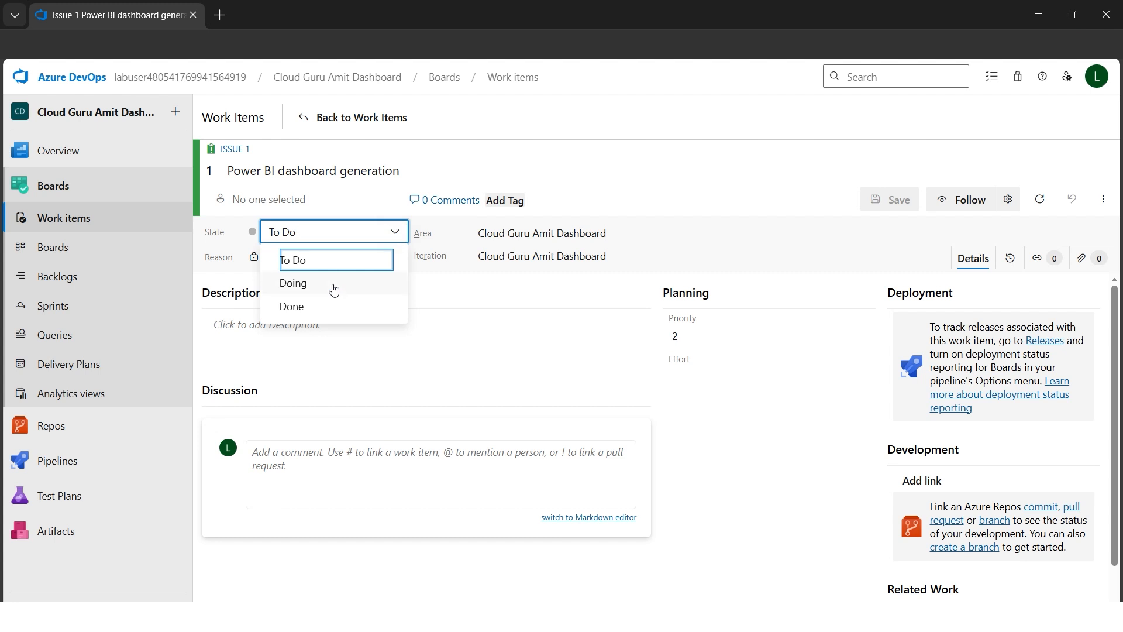
pyautogui.click(293, 283)
pyautogui.click(889, 203)
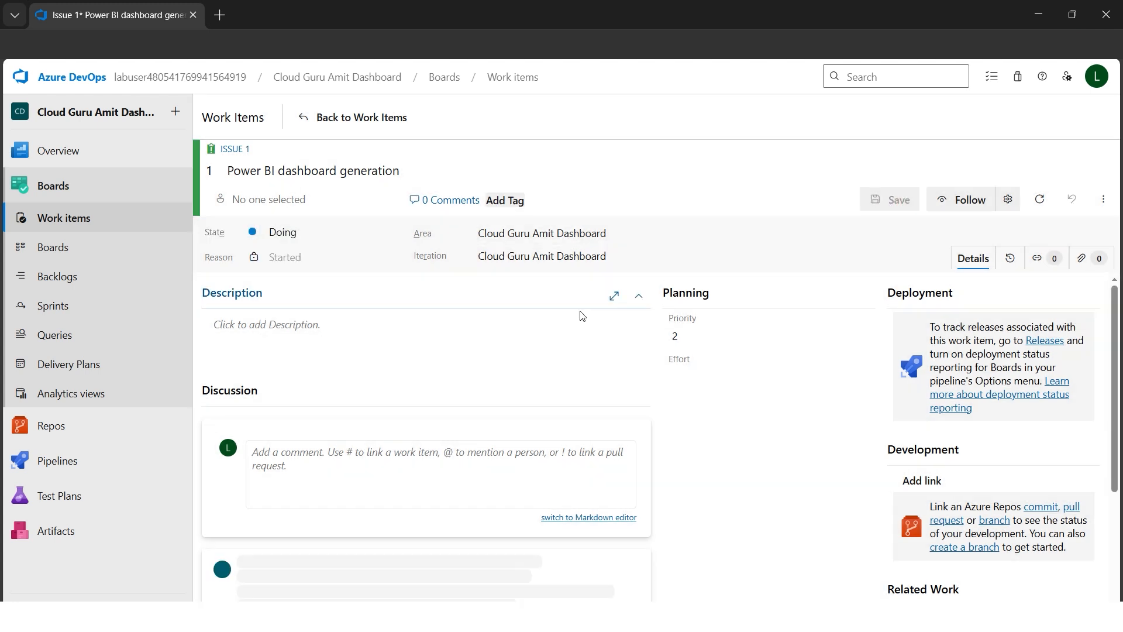
pyautogui.click(307, 120)
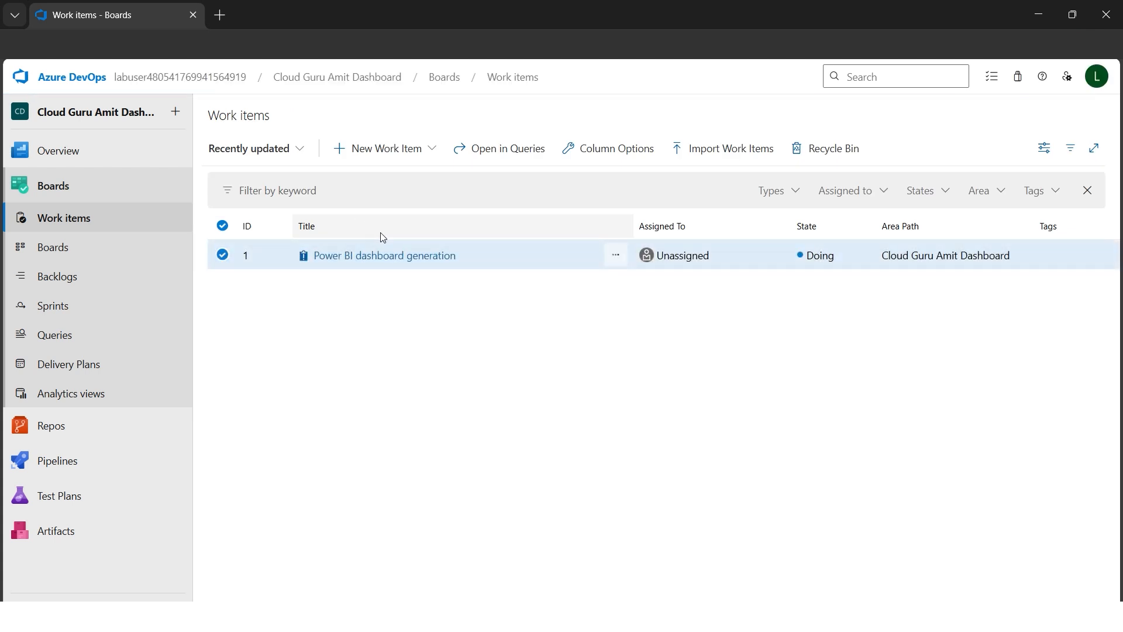
# Start a new issue work item and title it "Nexus Repository Patch".
pyautogui.click(379, 153)
pyautogui.click(382, 201)
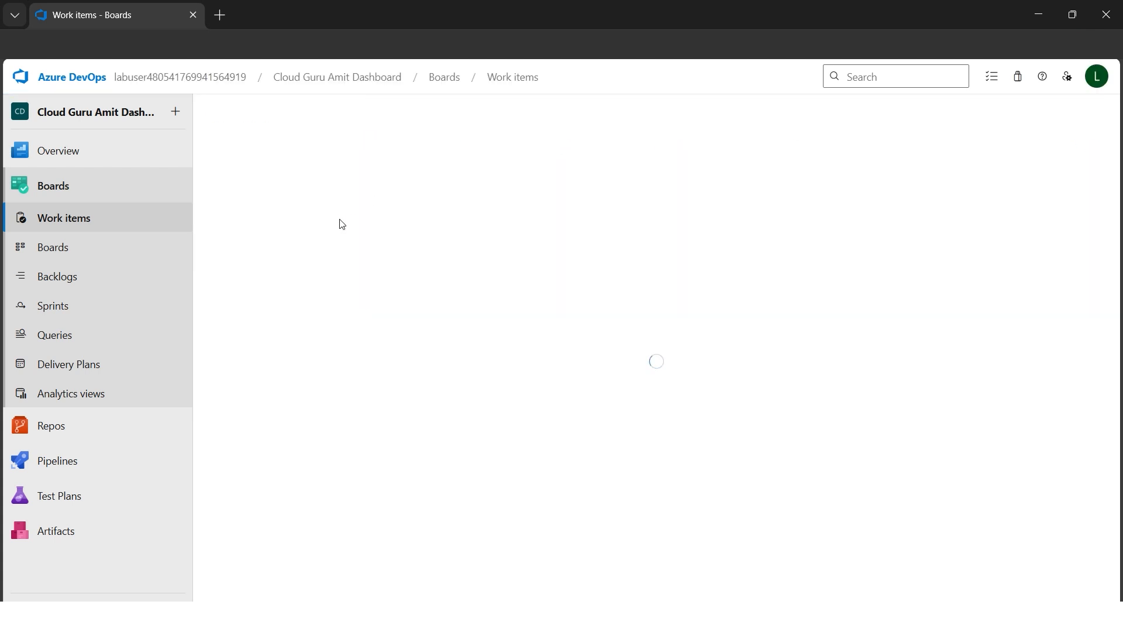
pyautogui.click(329, 175)
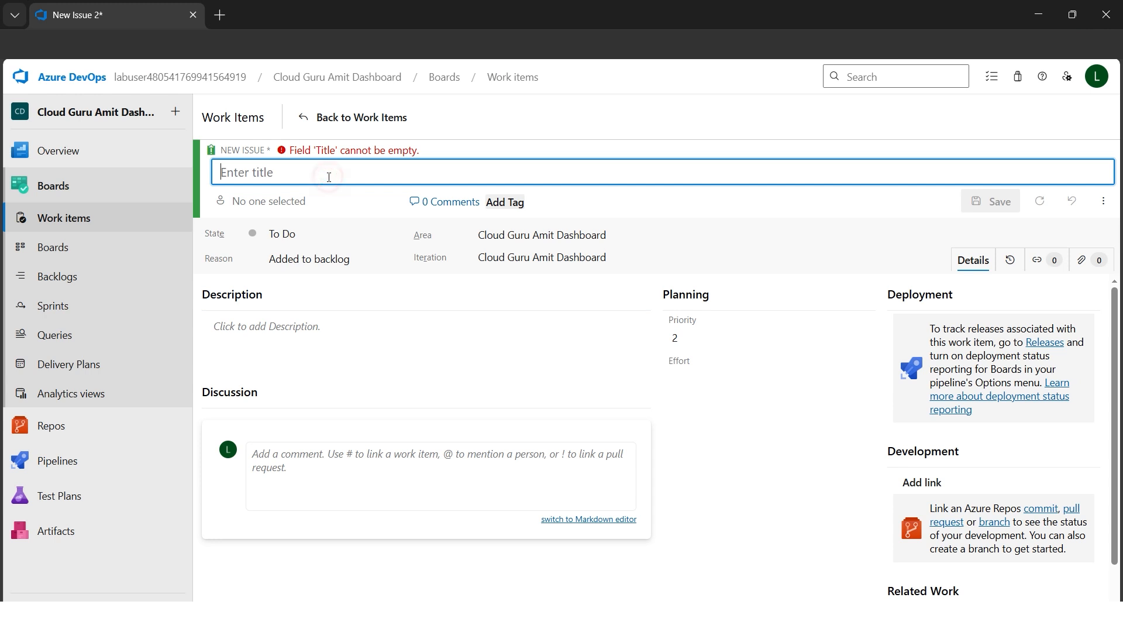
pyautogui.write('Nexus Repostio')
pyautogui.press('BackSpace')
pyautogui.write('itory')
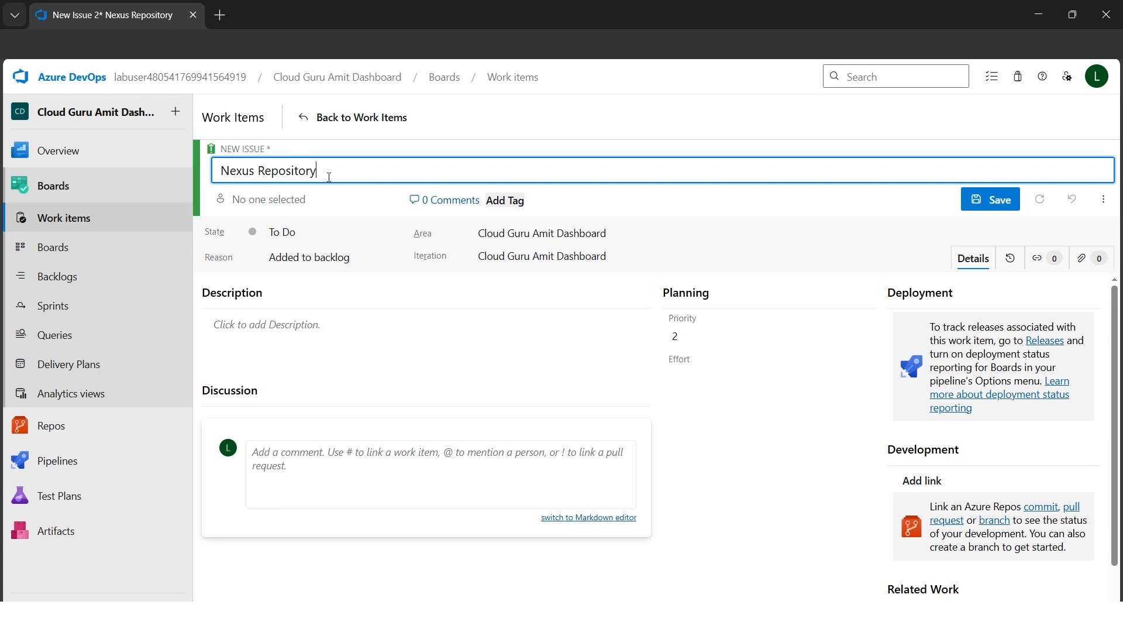
pyautogui.write(' Patch')
# Add the discussion comment "Upgrade the Nexus repo patch and fix the issues", save the issue, and return to the work items list.
pyautogui.click(319, 502)
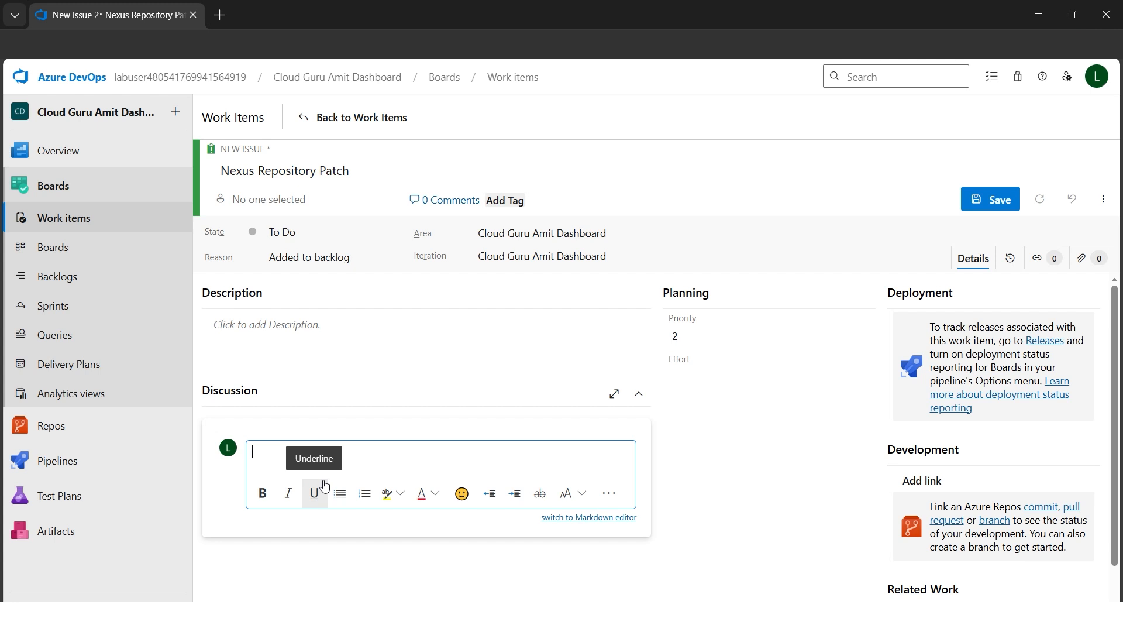
pyautogui.write('Upgrade')
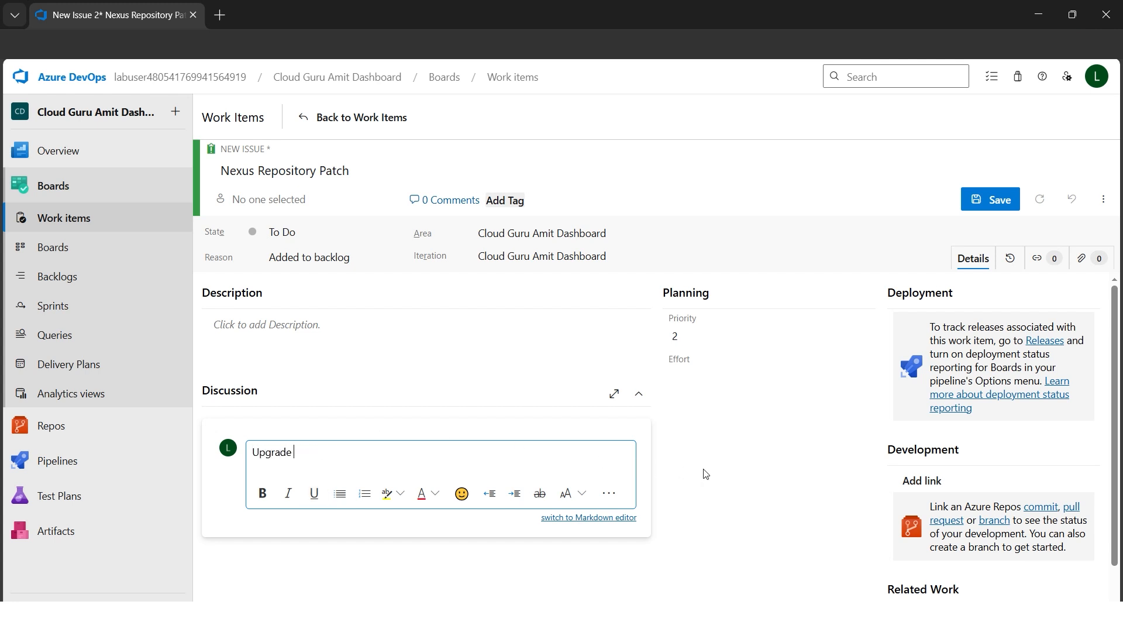
pyautogui.write(' the Nexus repo patch and f')
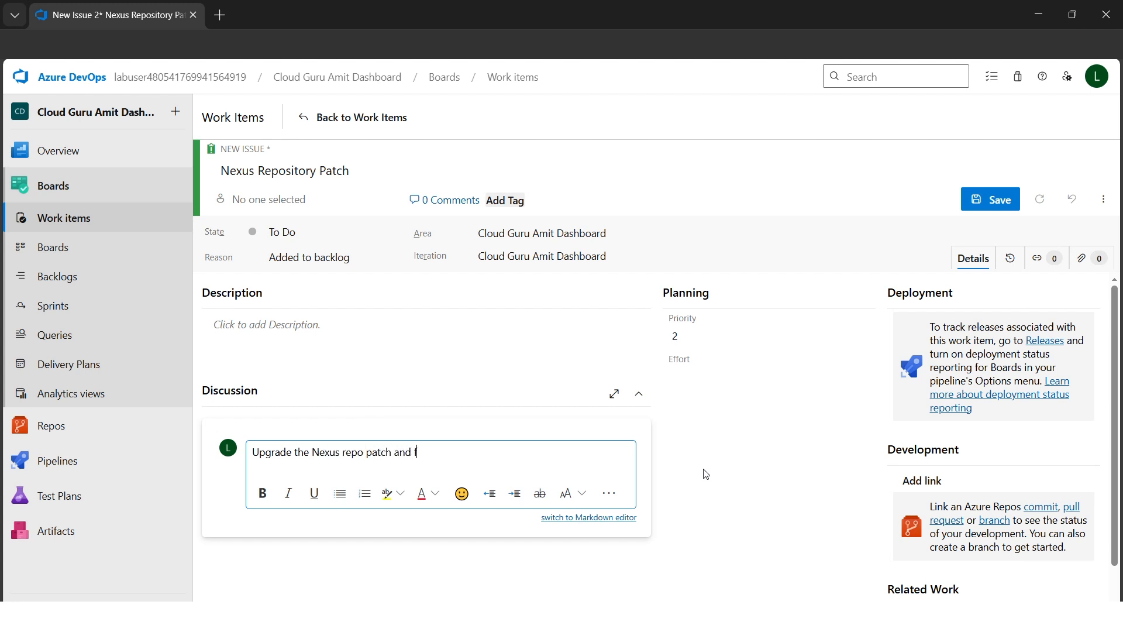
pyautogui.write('ix the issues')
pyautogui.click(988, 199)
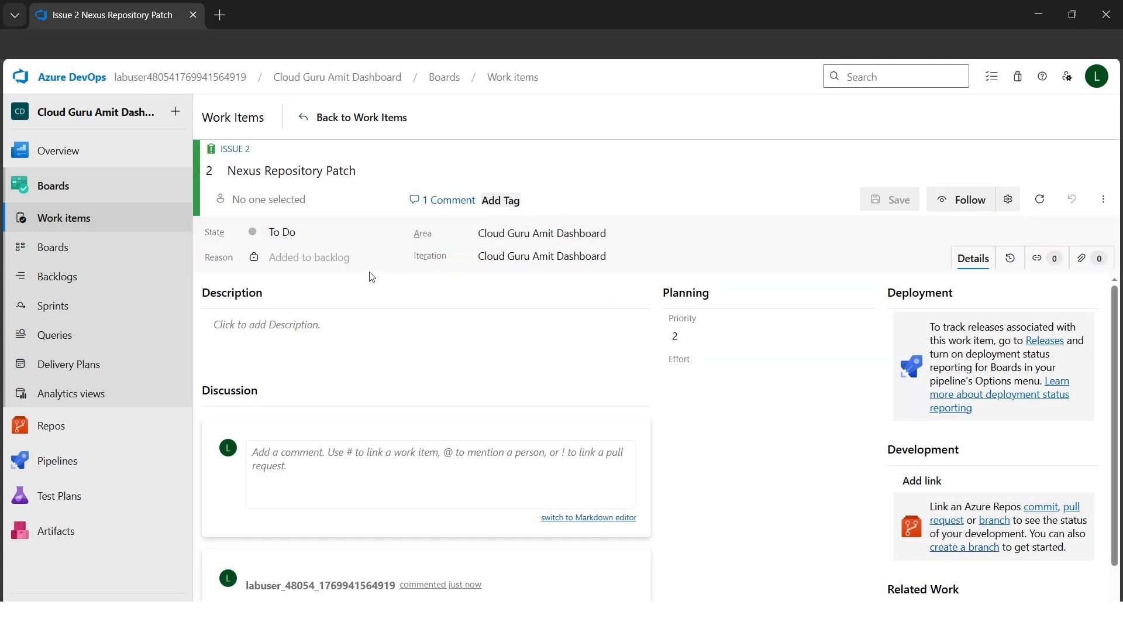
pyautogui.click(395, 234)
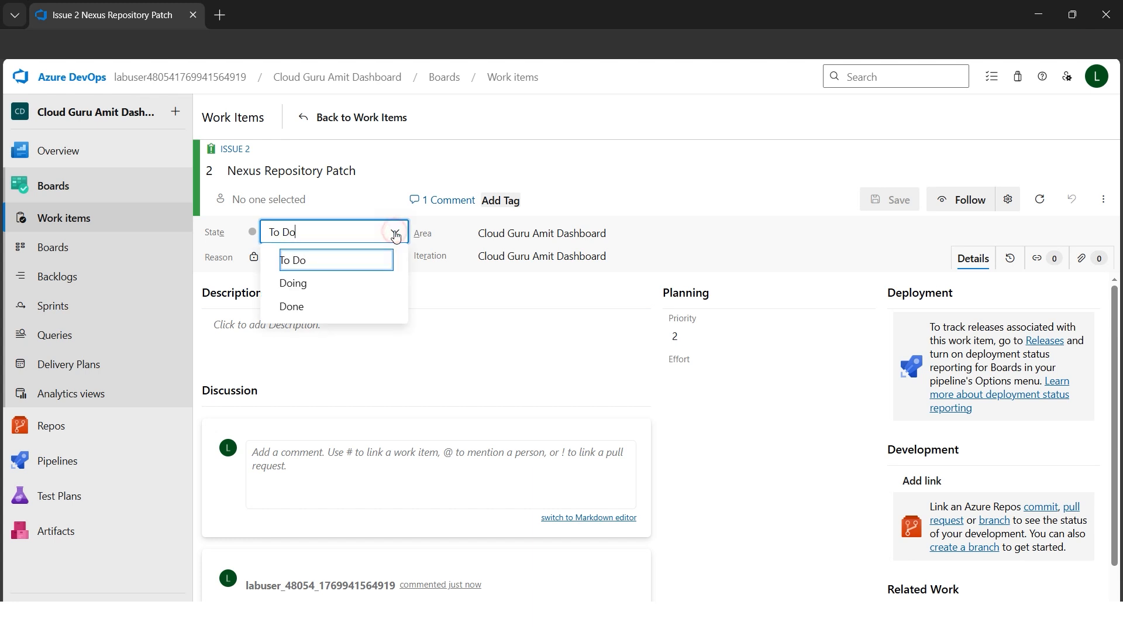
pyautogui.click(753, 468)
pyautogui.click(315, 128)
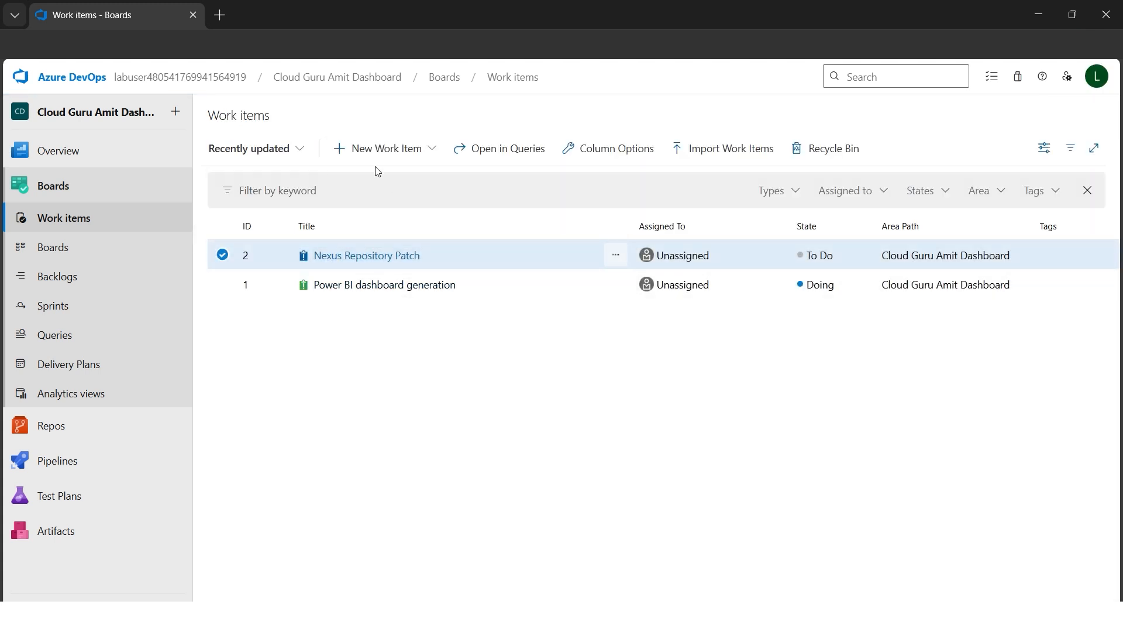
# Start a new issue work item and title it "Sonarqube version upgrade".
pyautogui.click(357, 150)
pyautogui.click(374, 206)
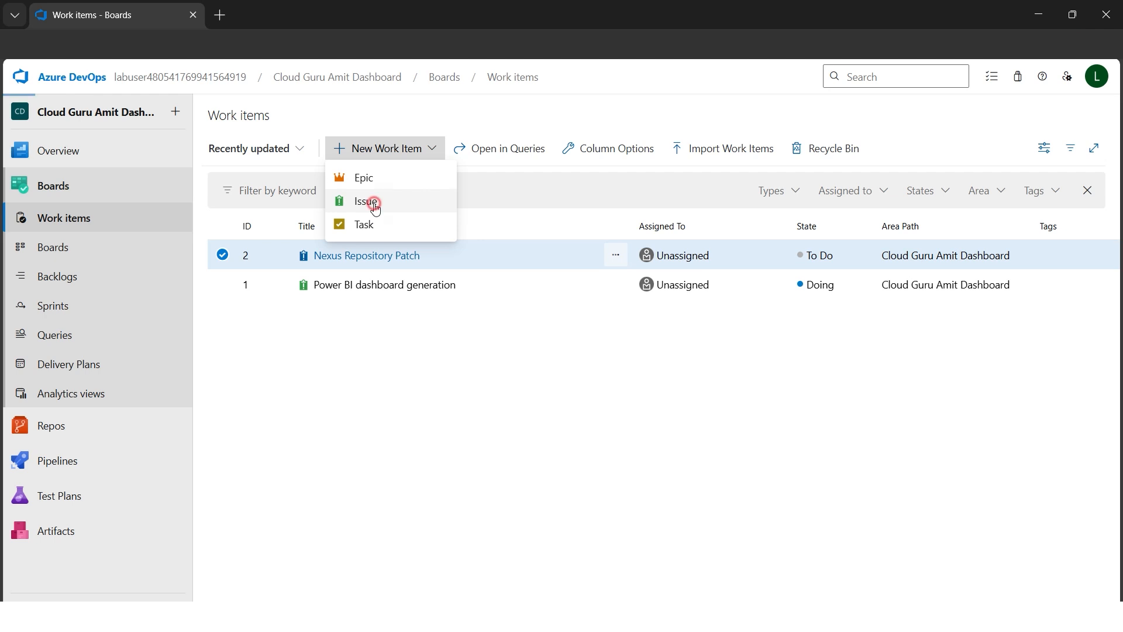
pyautogui.click(357, 172)
pyautogui.write('Sonarqube up')
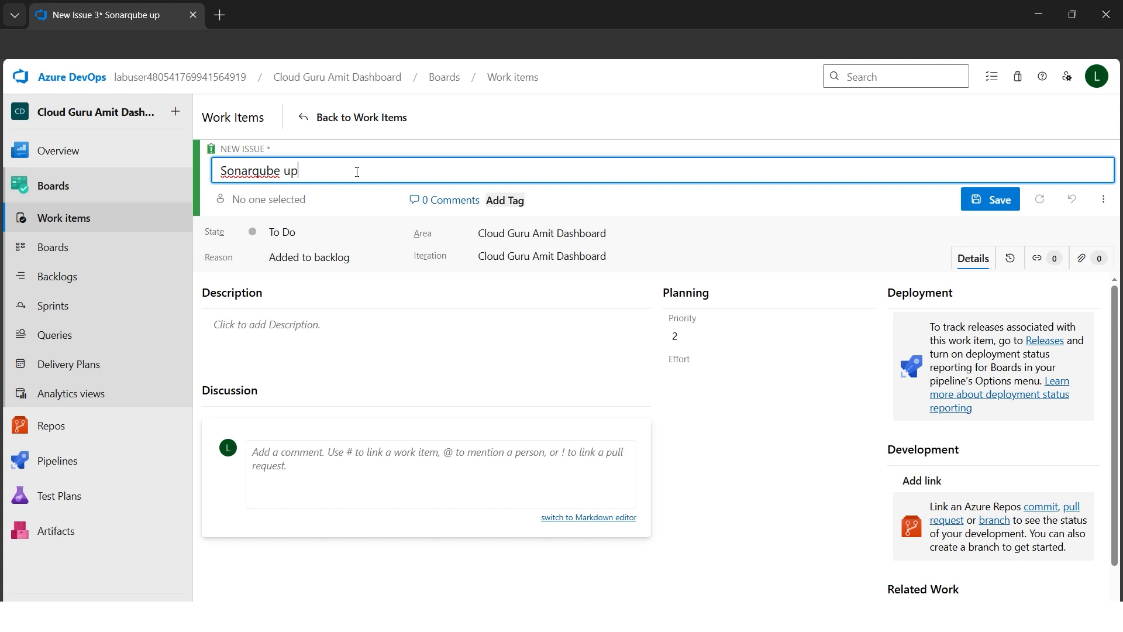
pyautogui.write('grade ver')
pyautogui.write('s')
pyautogui.press('BackSpace')
pyautogui.press('BackSpace')
pyautogui.press('BackSpace')
pyautogui.press('BackSpace')
pyautogui.press('BackSpace')
pyautogui.press('BackSpace')
pyautogui.press('BackSpace')
pyautogui.press('BackSpace')
pyautogui.press('BackSpace')
pyautogui.write('grade version')
pyautogui.doubleClick(309, 170)
pyautogui.press('BackSpace')
pyautogui.click(358, 172)
pyautogui.write('upgrade')
# Add the discussion comment "Upgrade Sonarqube version to latest." and save the Sonarqube issue.
pyautogui.click(327, 463)
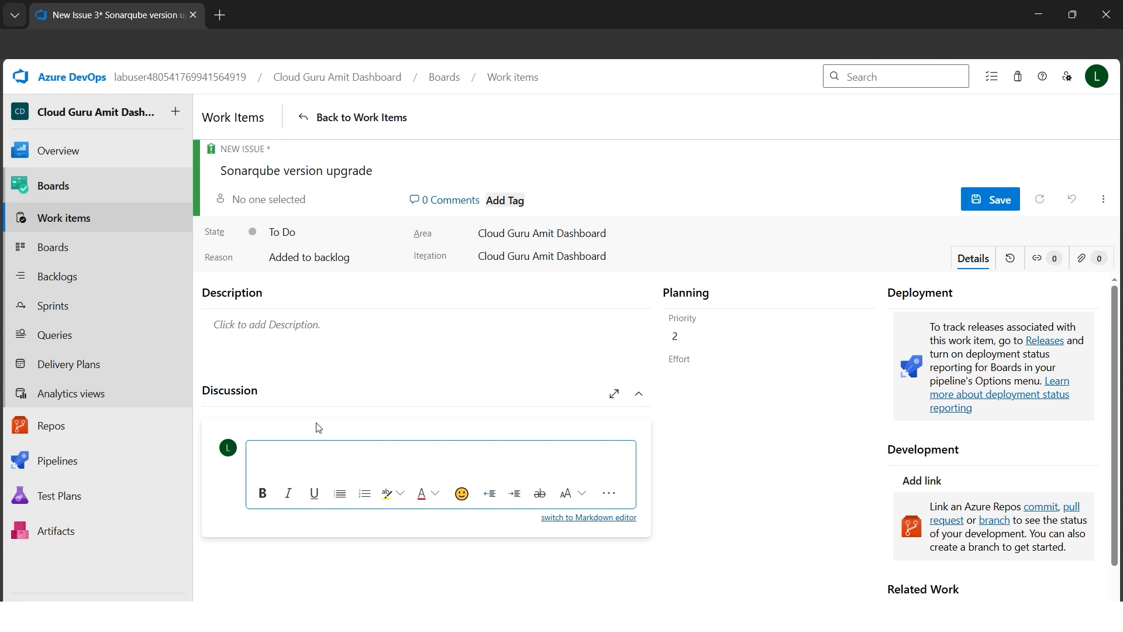
pyautogui.write('Upgrade Sonarqube ve')
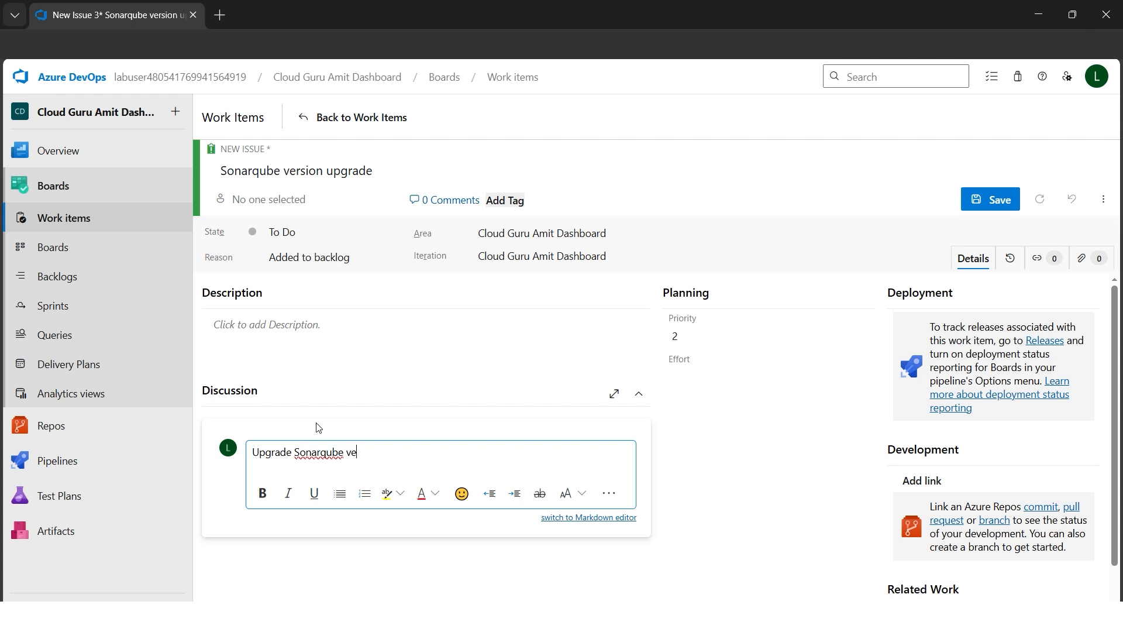
pyautogui.write('rsion to latest.')
pyautogui.click(386, 232)
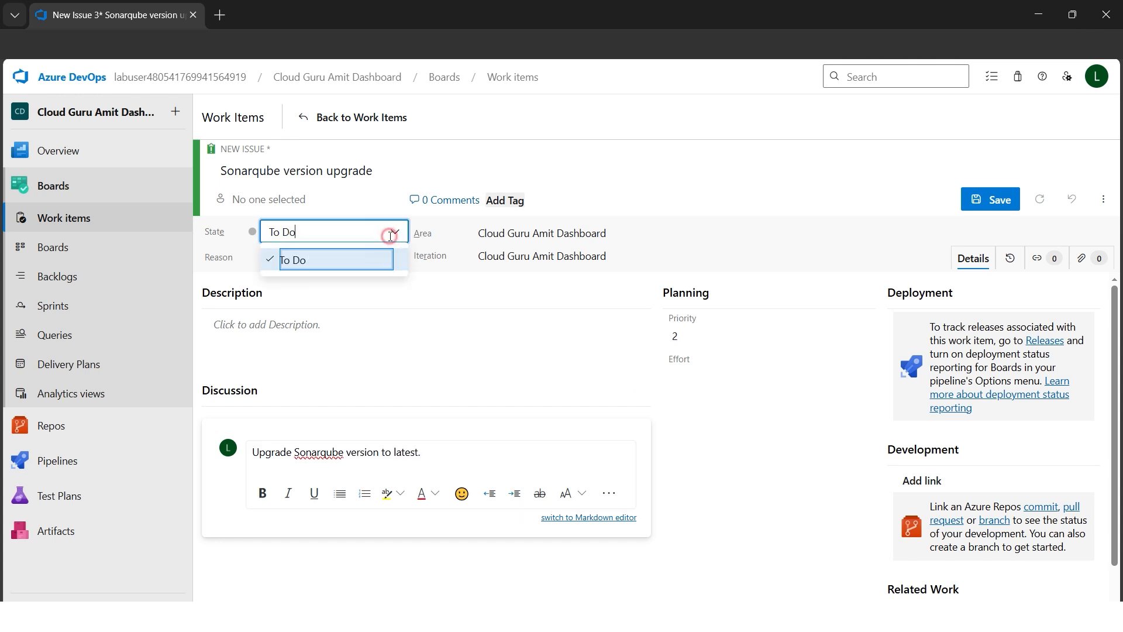
pyautogui.click(661, 371)
pyautogui.click(990, 199)
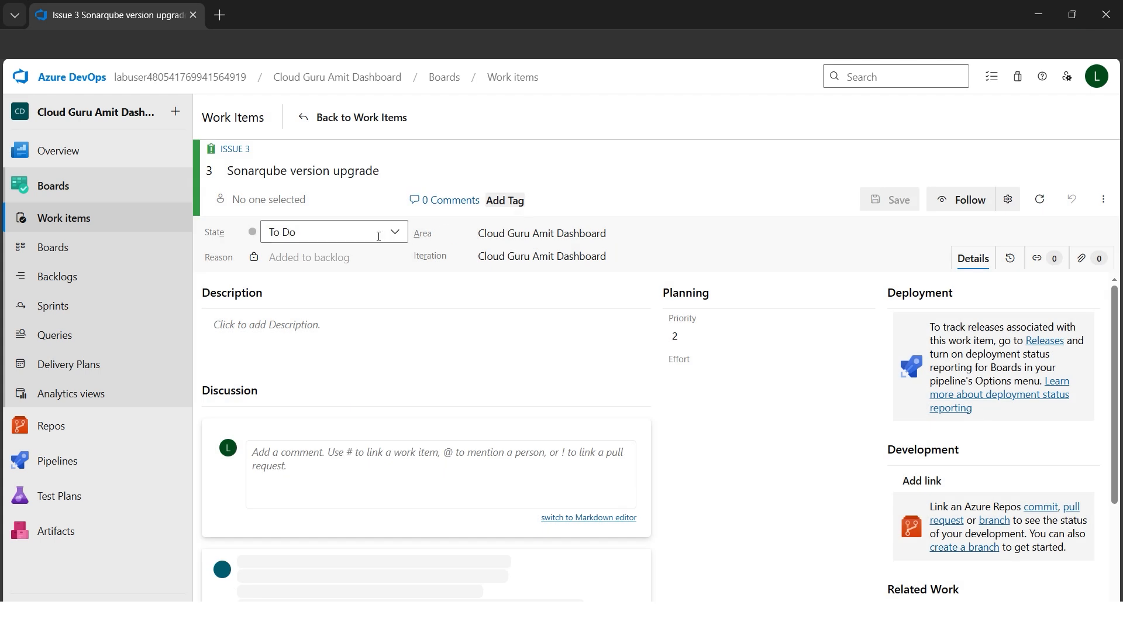
# Set the Sonarqube version upgrade issue's state to Done, save it, and return to the work items list.
pyautogui.click(393, 233)
pyautogui.click(322, 307)
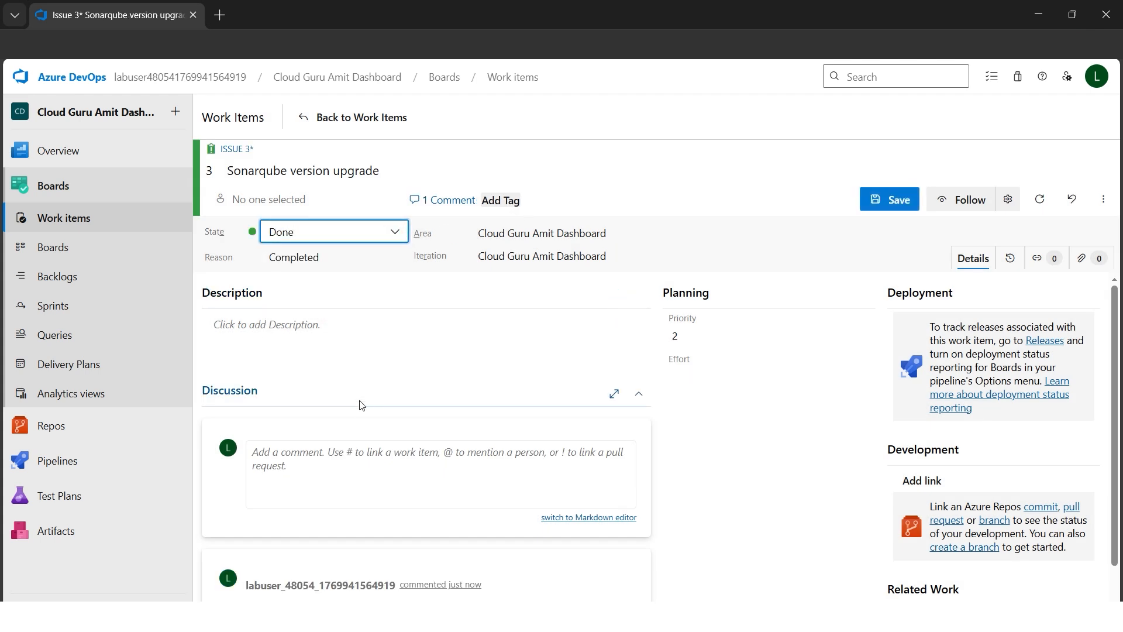
pyautogui.click(882, 202)
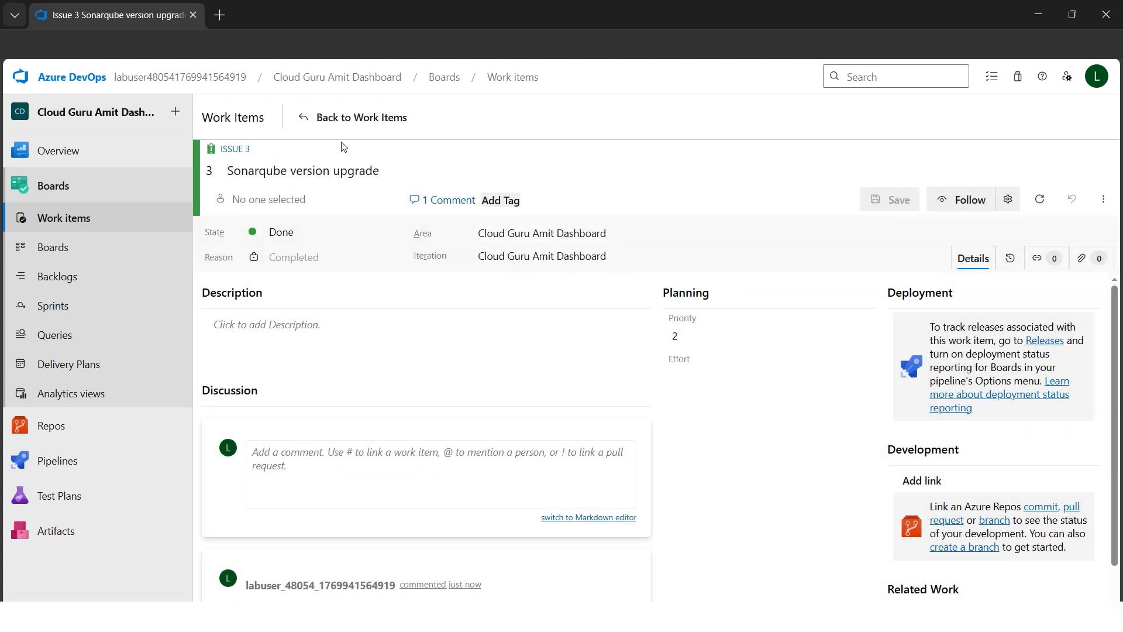
pyautogui.click(308, 119)
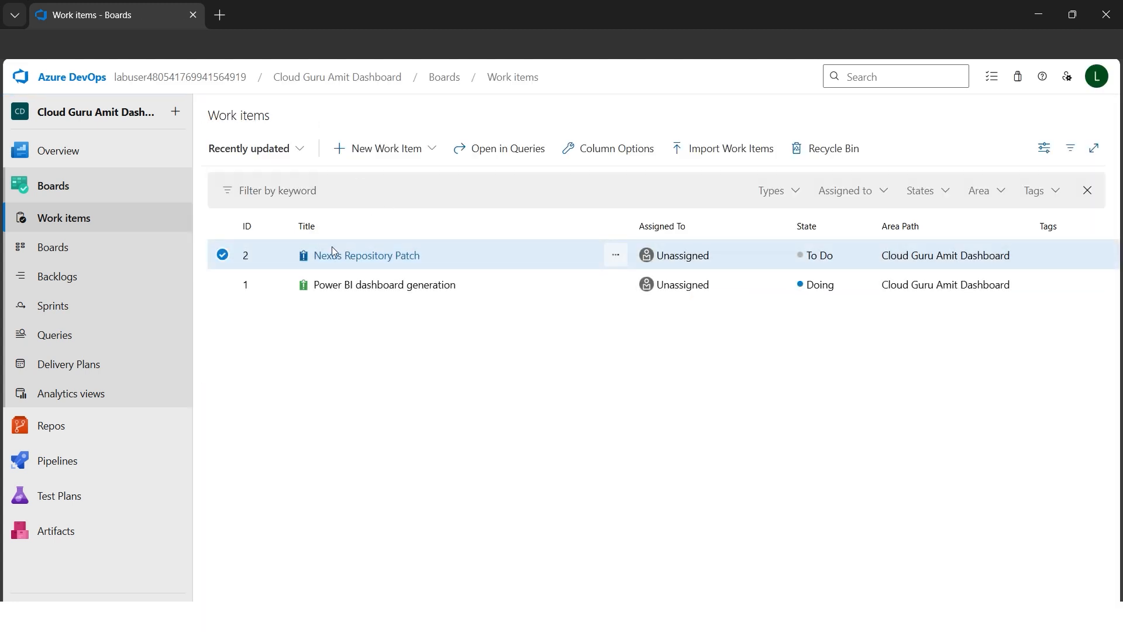
# Create another issue work item titled "Jenkins pipeline issue" and save it.
pyautogui.click(356, 155)
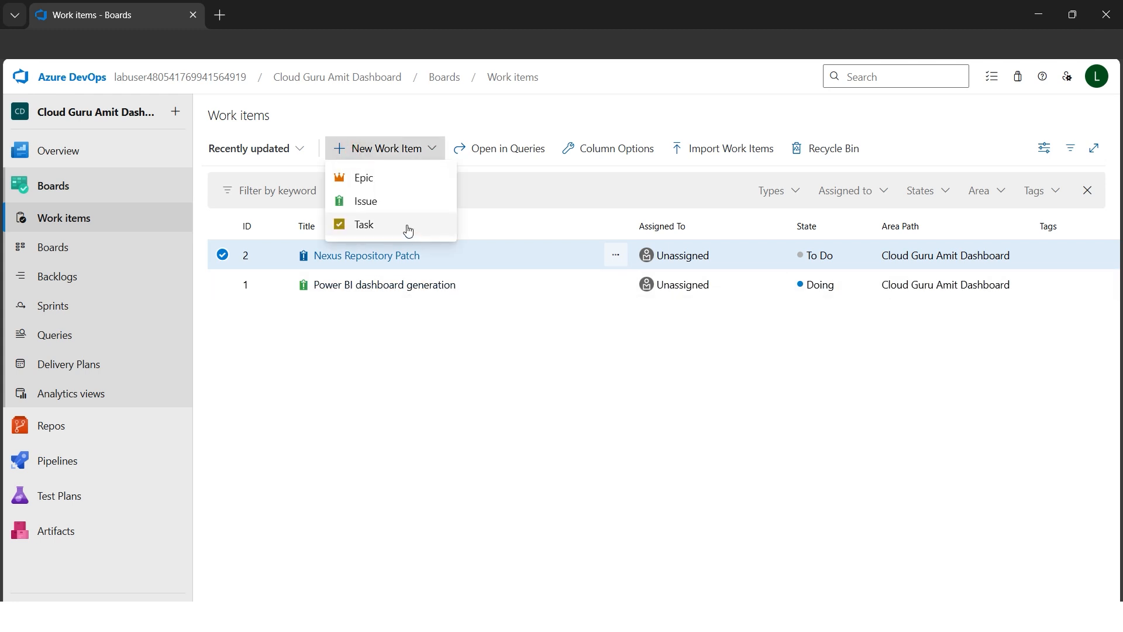
pyautogui.click(377, 206)
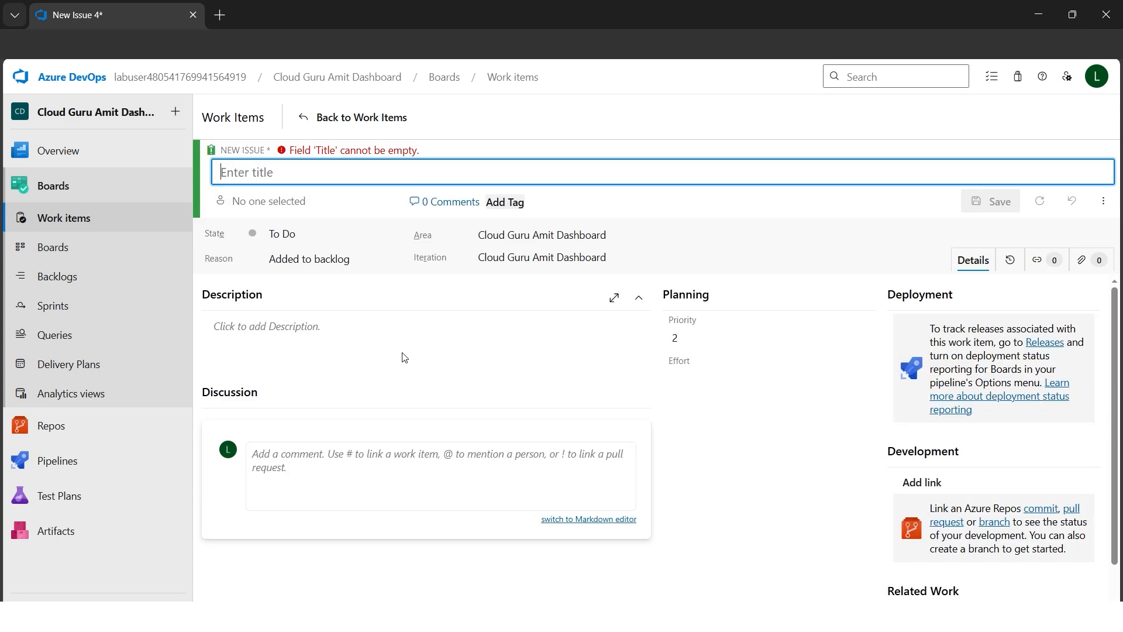
pyautogui.write('Jenki')
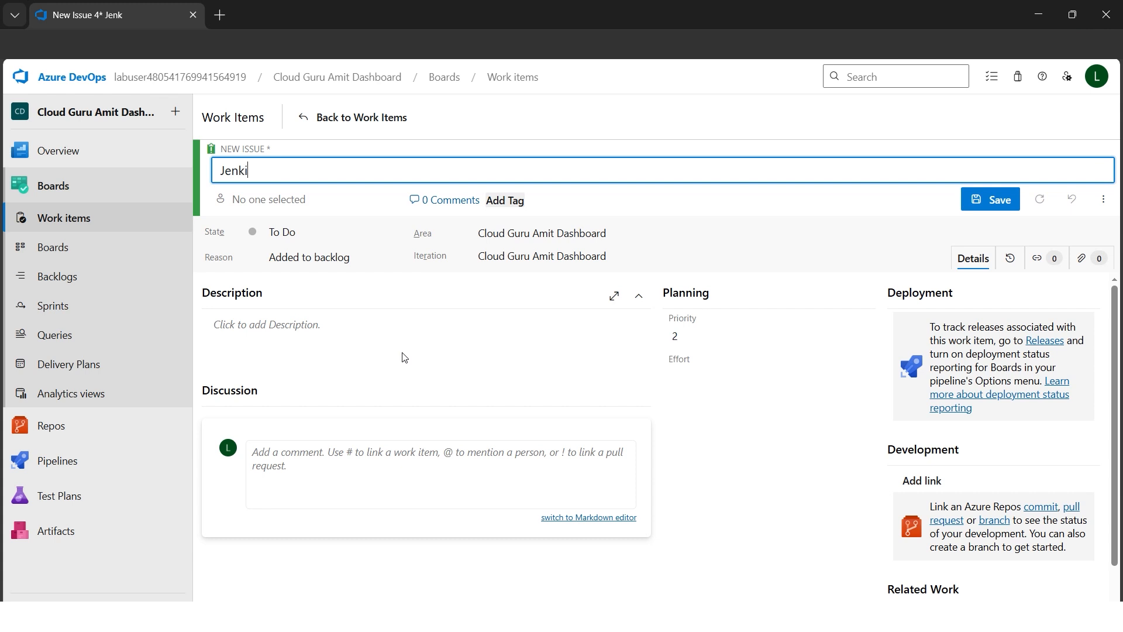
pyautogui.write('ns issu')
pyautogui.write('pip')
pyautogui.write('line')
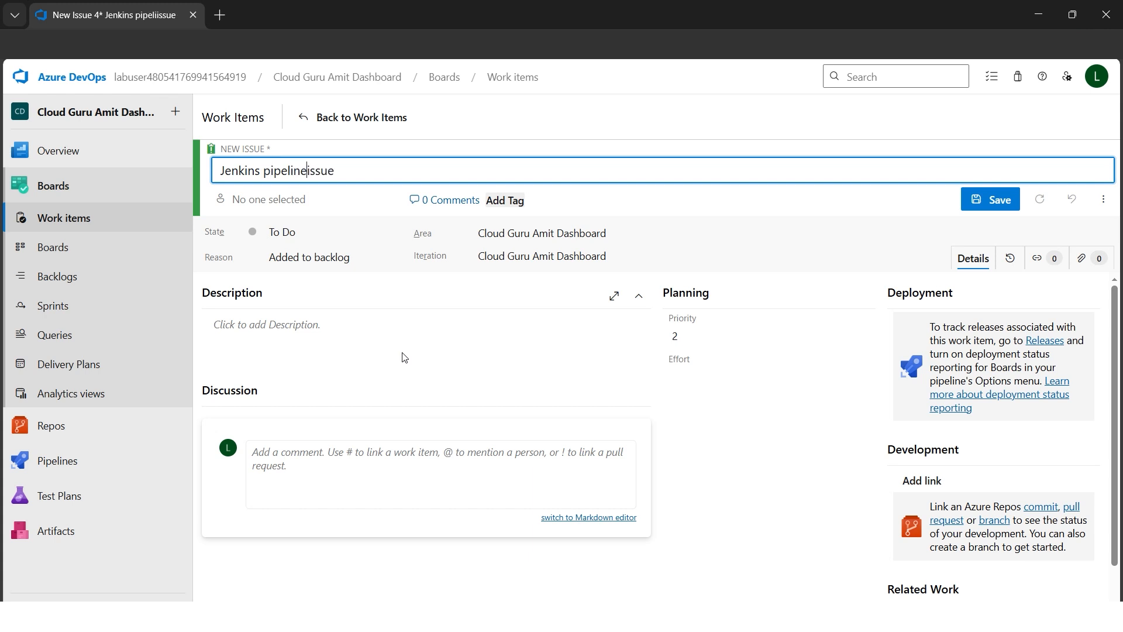
pyautogui.click(342, 232)
pyautogui.click(683, 369)
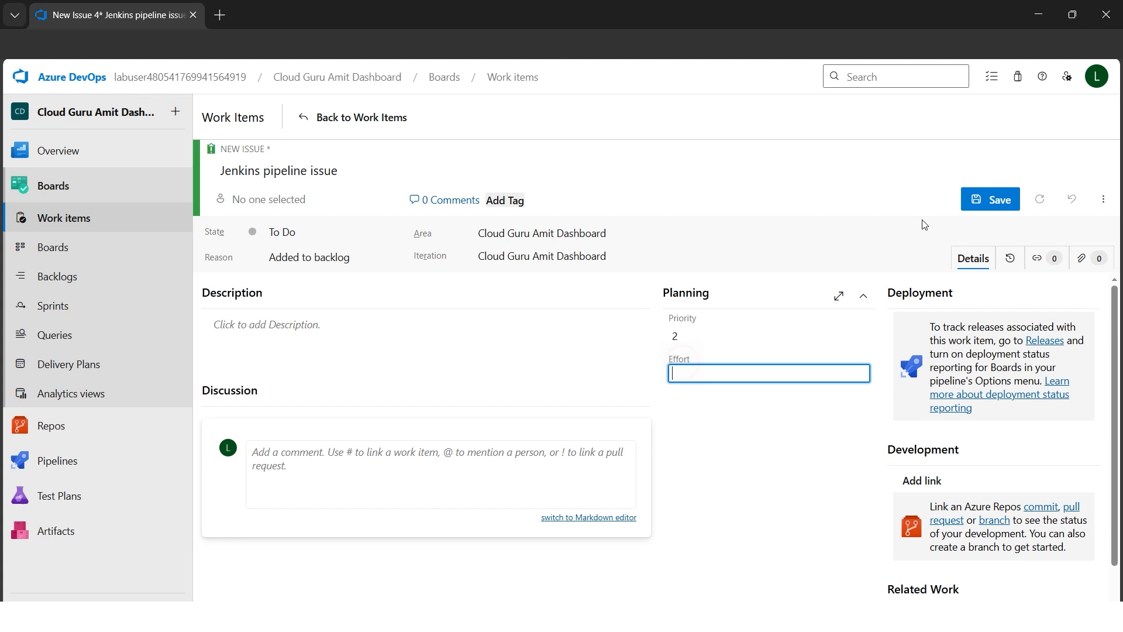
pyautogui.click(977, 204)
# Set the Jenkins pipeline issue's effort to 6 and save the change.
pyautogui.click(715, 370)
pyautogui.write('6')
pyautogui.click(895, 204)
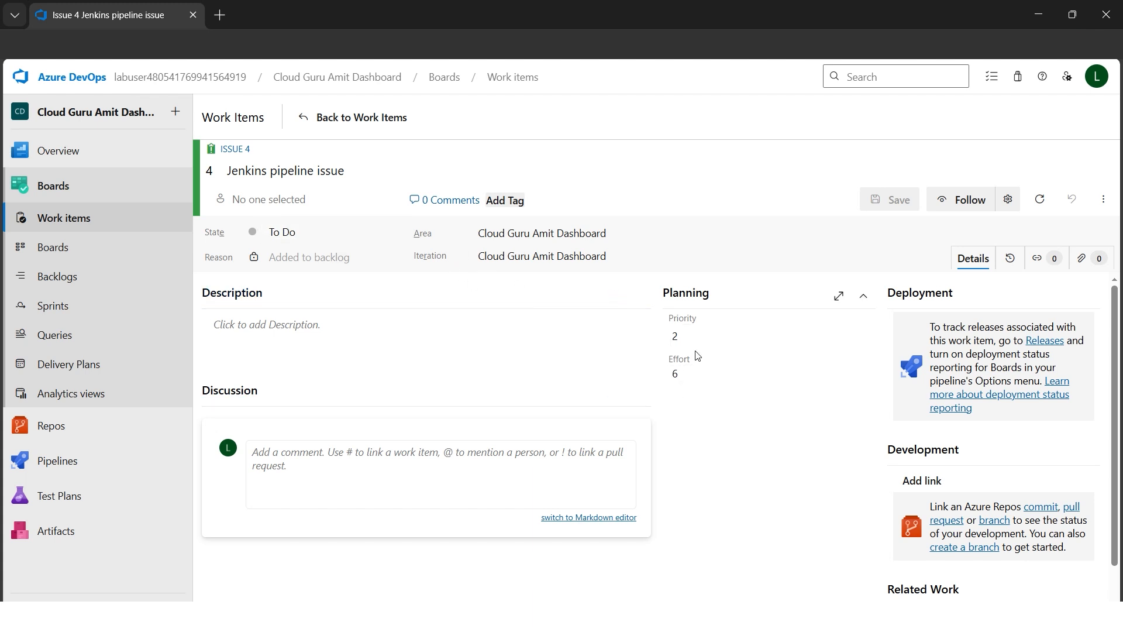
# Set the Jenkins pipeline issue's state to Doing, save it, and open the team's board.
pyautogui.click(368, 232)
pyautogui.click(310, 286)
pyautogui.click(898, 200)
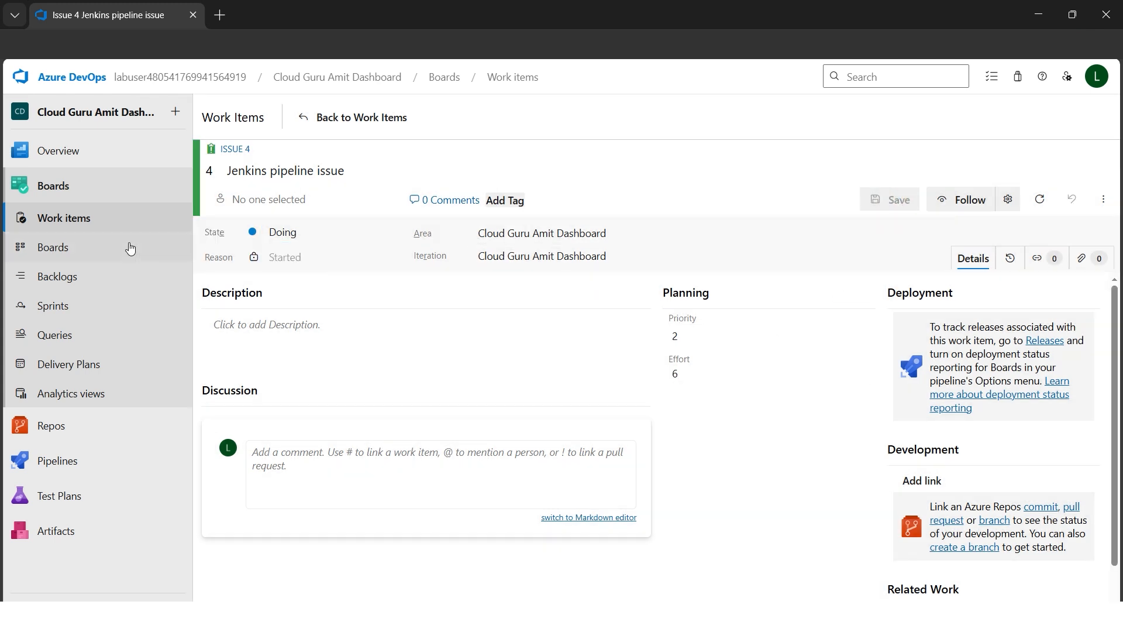
pyautogui.click(66, 248)
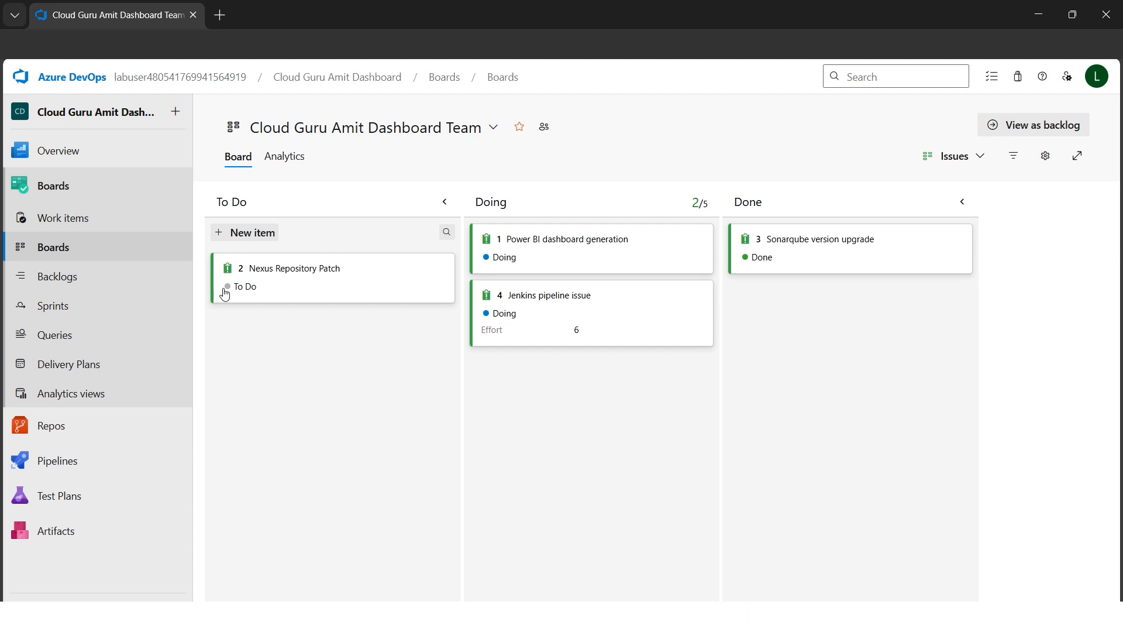
# Open the list of all dashboards in the project's overview area.
pyautogui.click(75, 159)
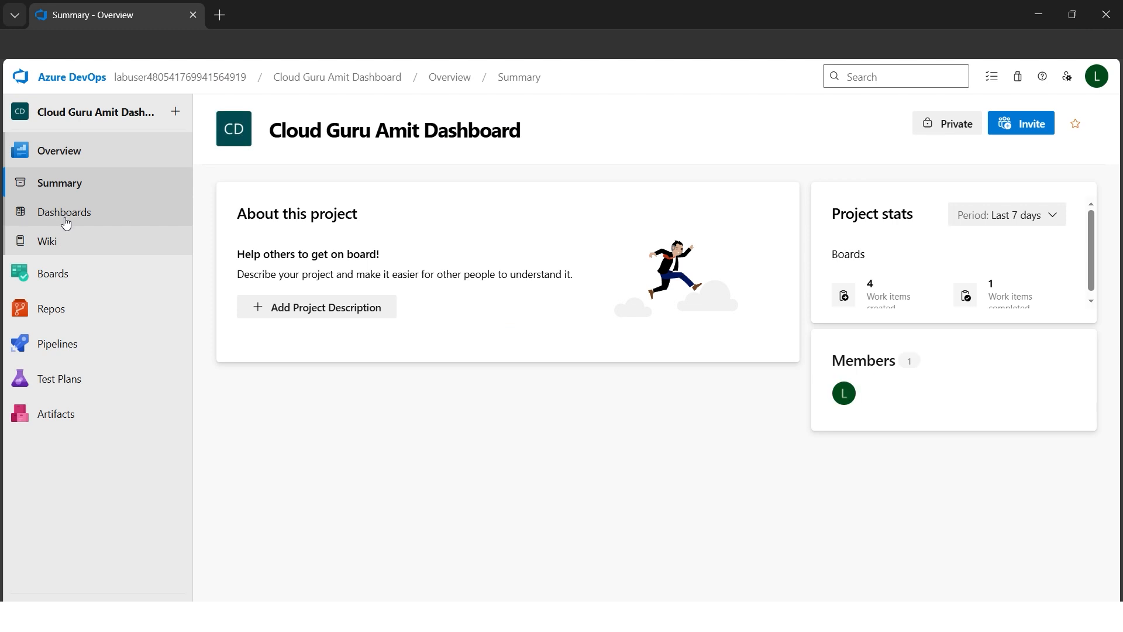
pyautogui.click(65, 221)
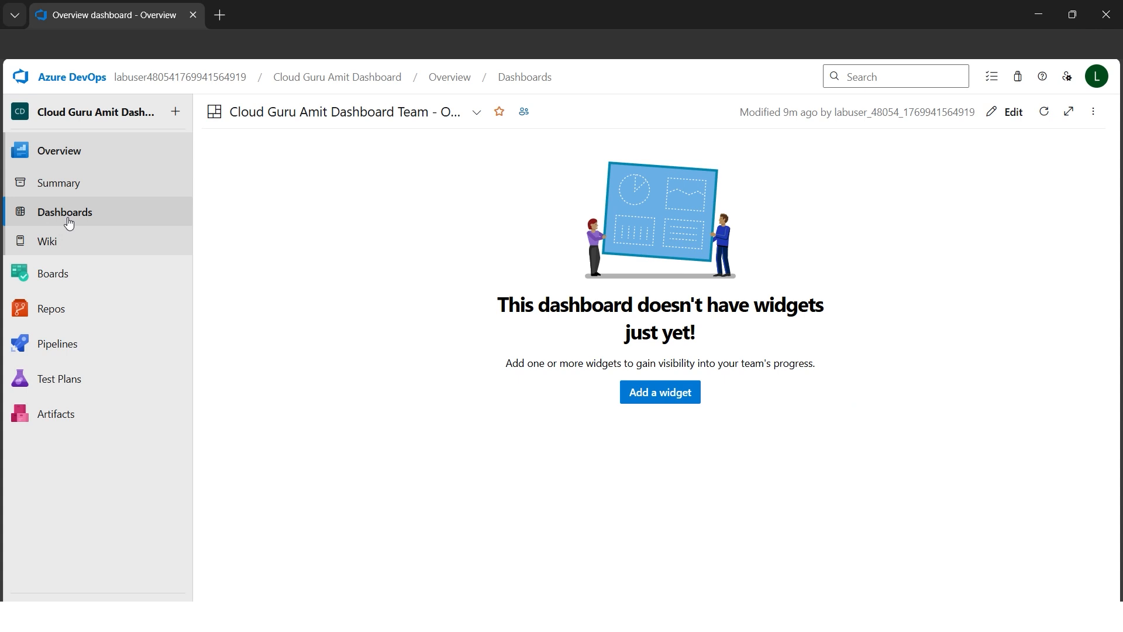
pyautogui.click(68, 222)
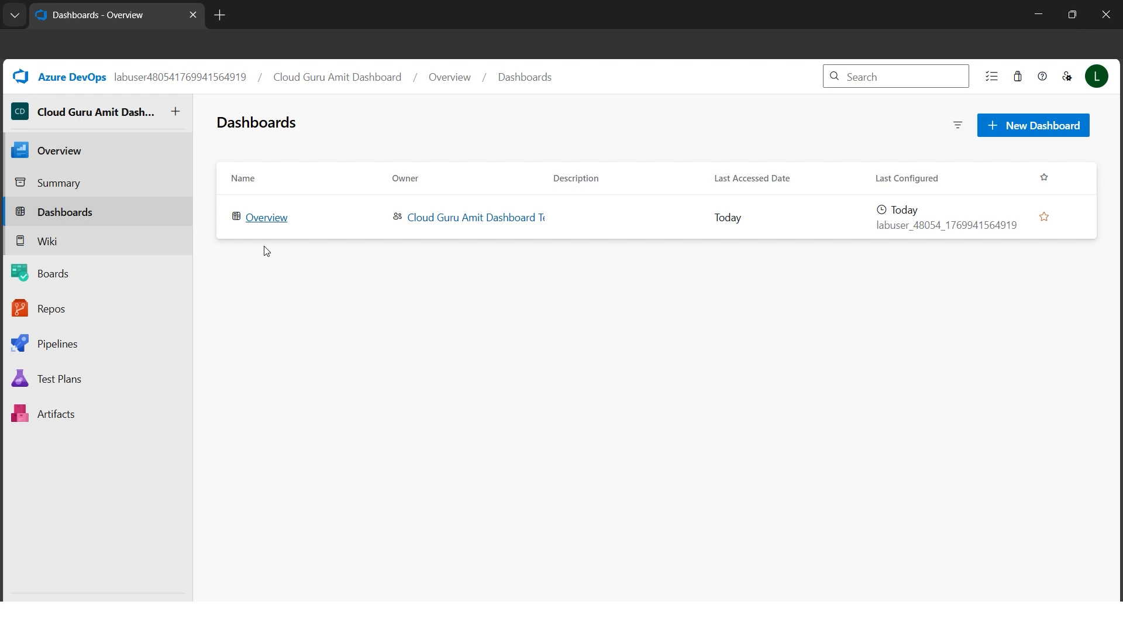
# Create a team dashboard named "DevOps Dashboard" with automatic refresh every 5 minutes enabled.
pyautogui.click(1010, 131)
pyautogui.click(886, 155)
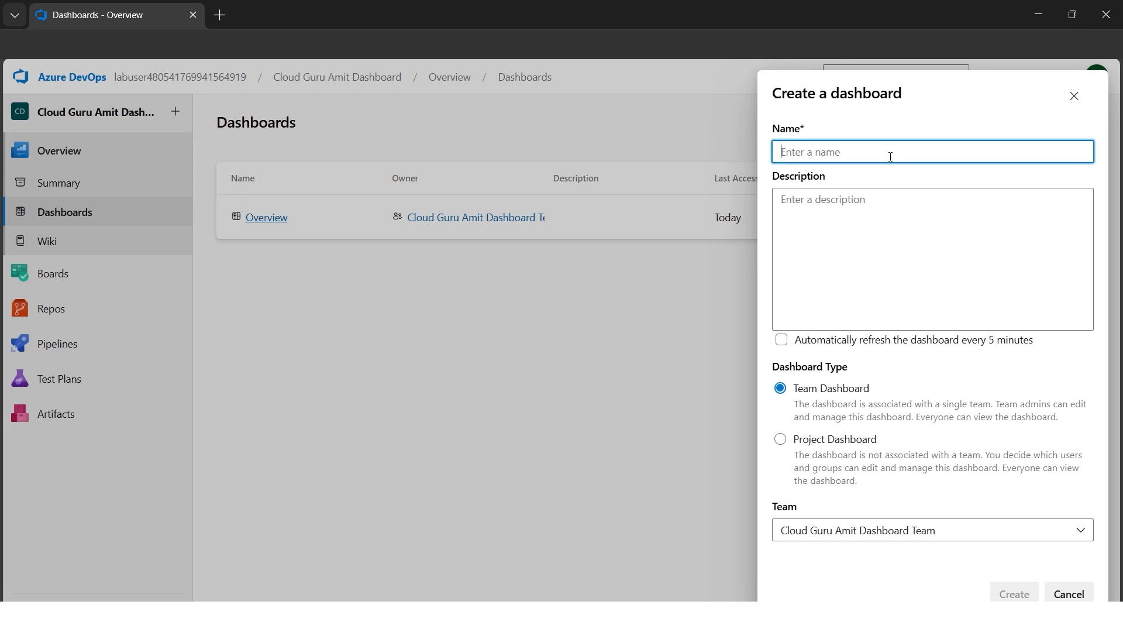
pyautogui.write('Proje')
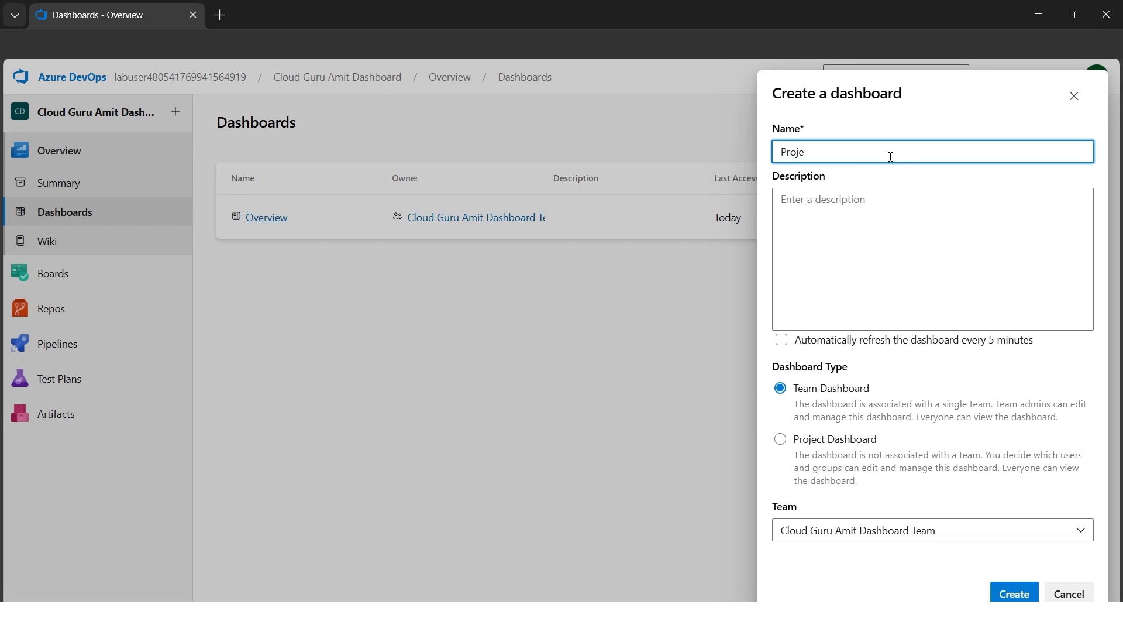
pyautogui.write('ct')
pyautogui.hotkey('ctrl', 'a')
pyautogui.write('DevOps Dashboard')
pyautogui.hotkey('ctrl', '2')
pyautogui.click(782, 346)
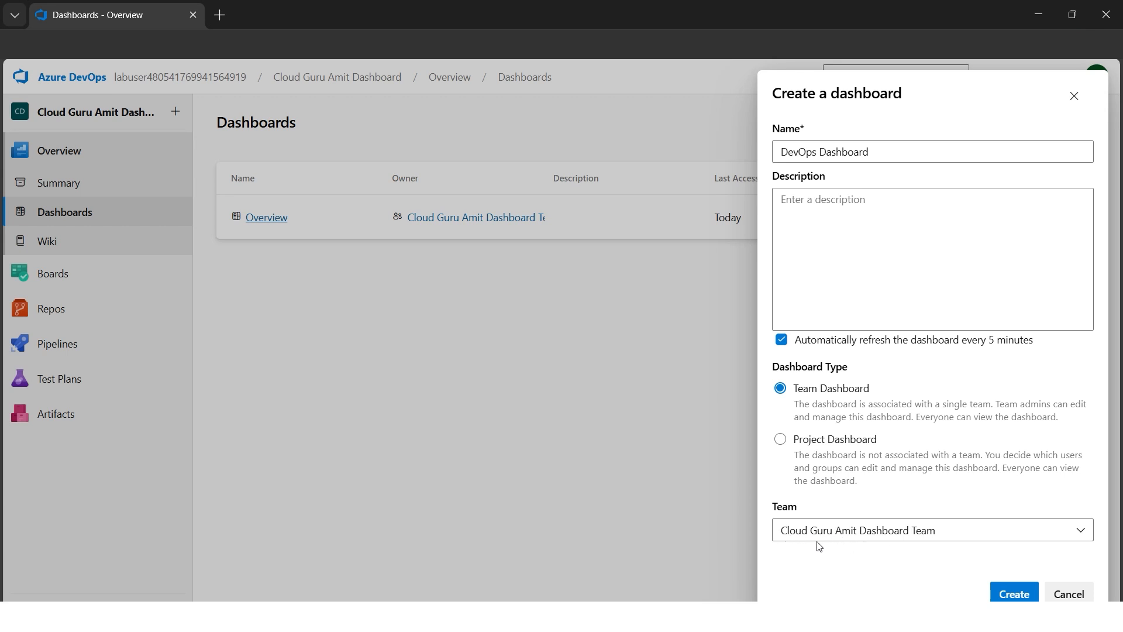
pyautogui.click(1012, 594)
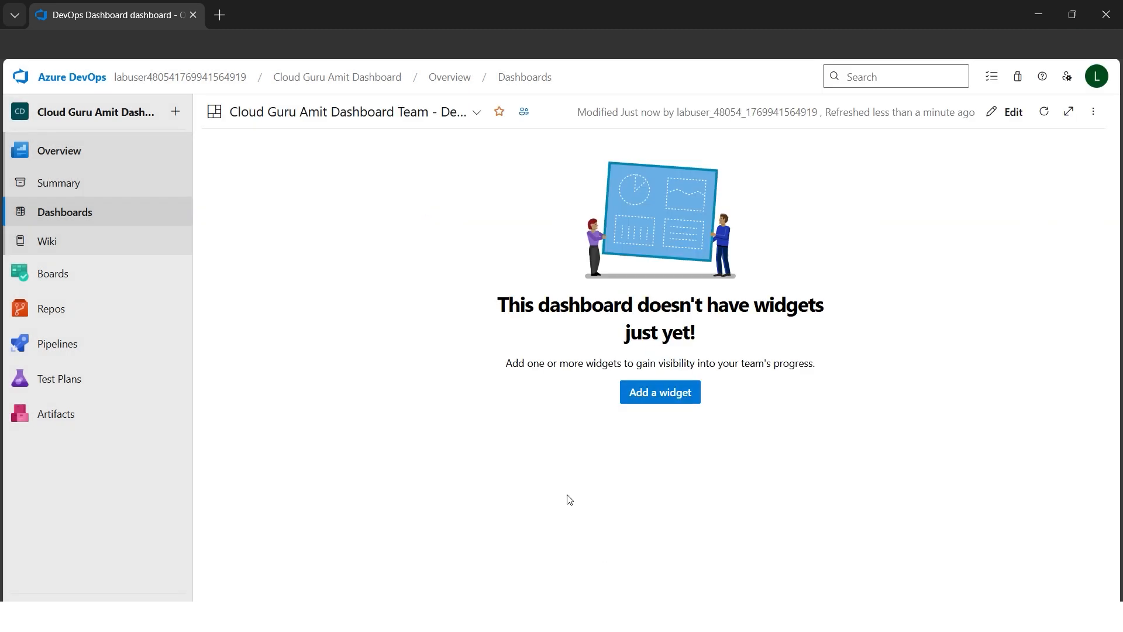
# Find the Cumulative Flow Diagram (CFD) widget and add it to the empty DevOps Dashboard.
pyautogui.click(656, 395)
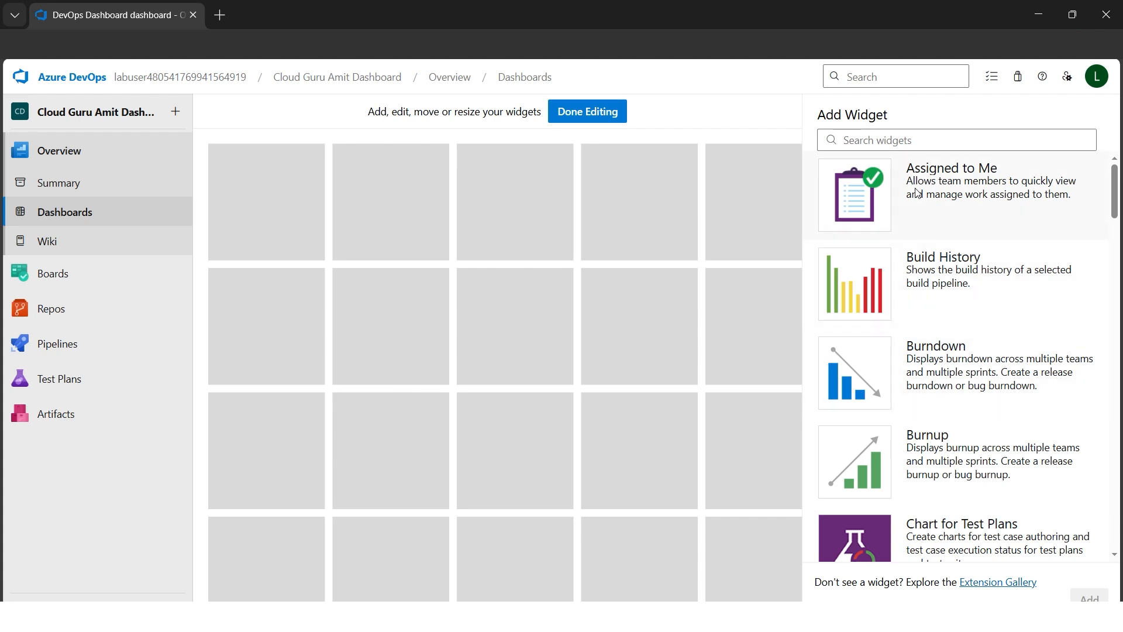
pyautogui.click(903, 139)
pyautogui.write('cumu')
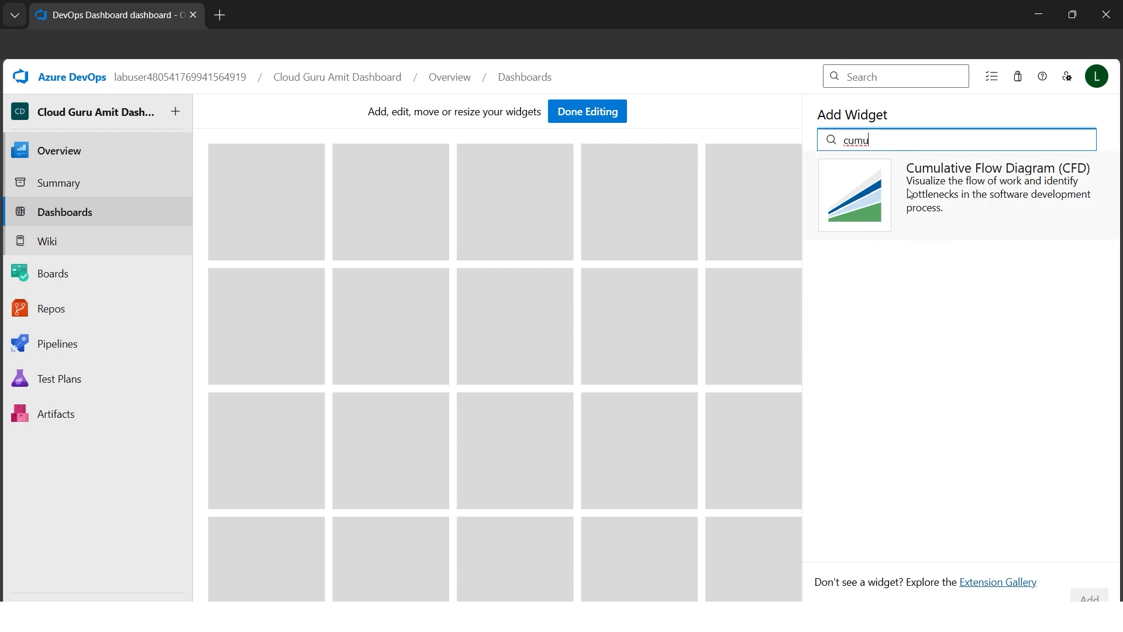
pyautogui.click(877, 201)
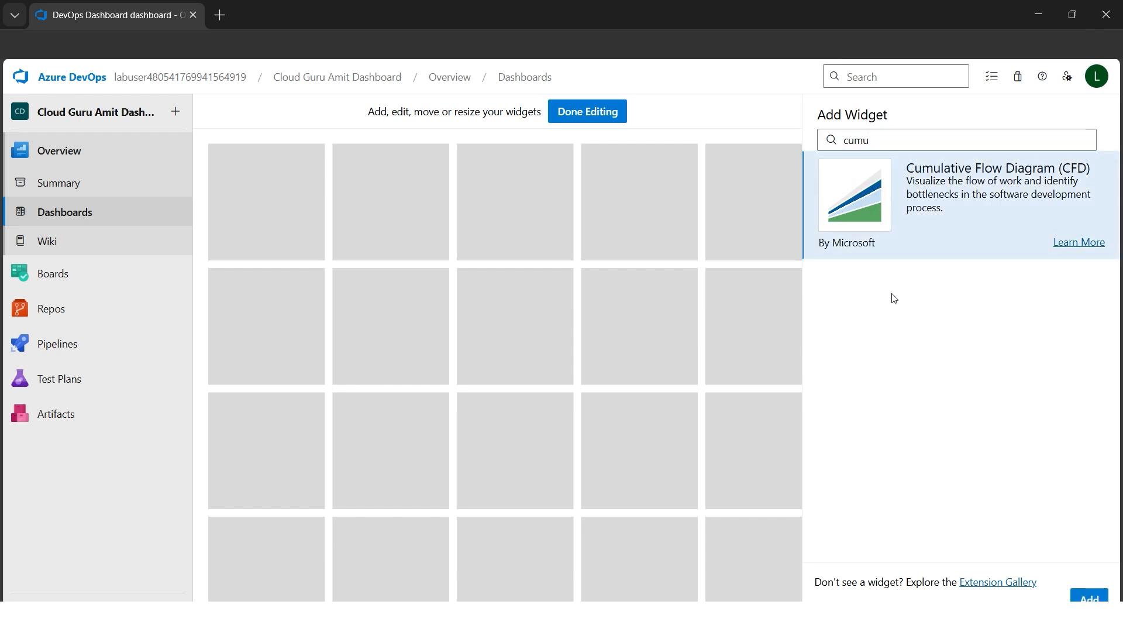
pyautogui.click(1089, 597)
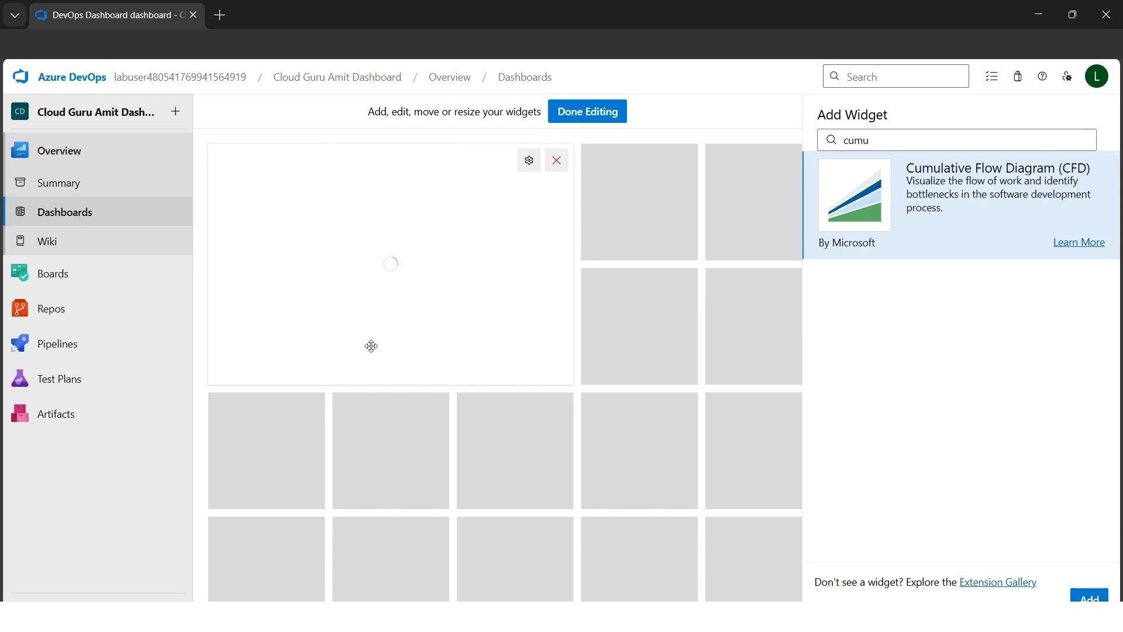
# Open the Cumulative Flow Diagram widget's configuration, try widths of 2 and 4, and set the width to 3.
pyautogui.click(528, 170)
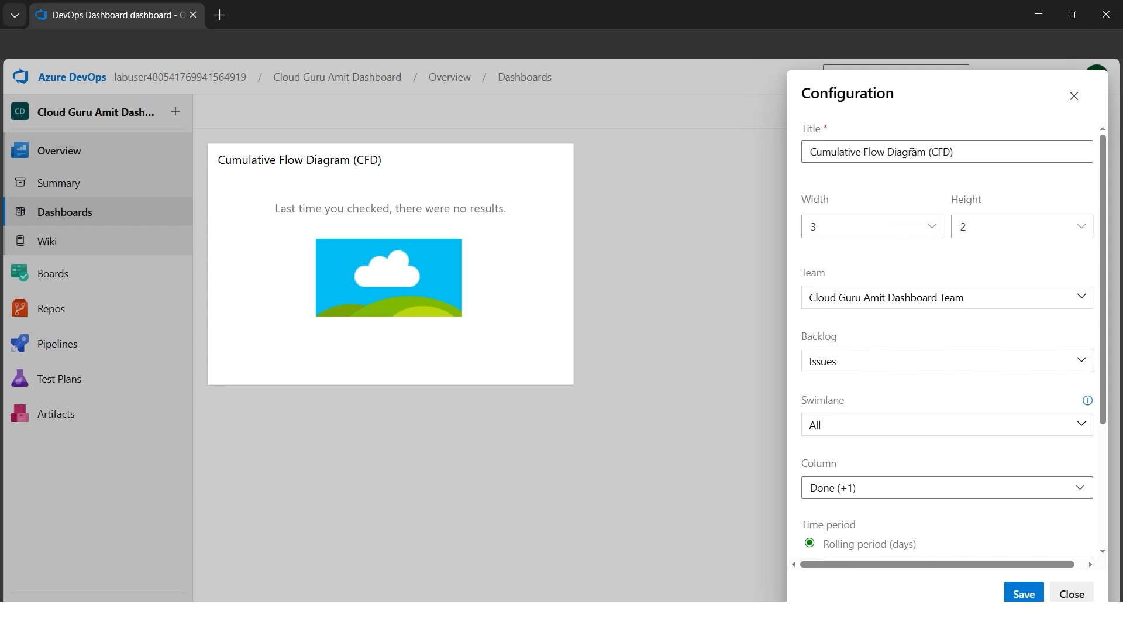
pyautogui.click(929, 228)
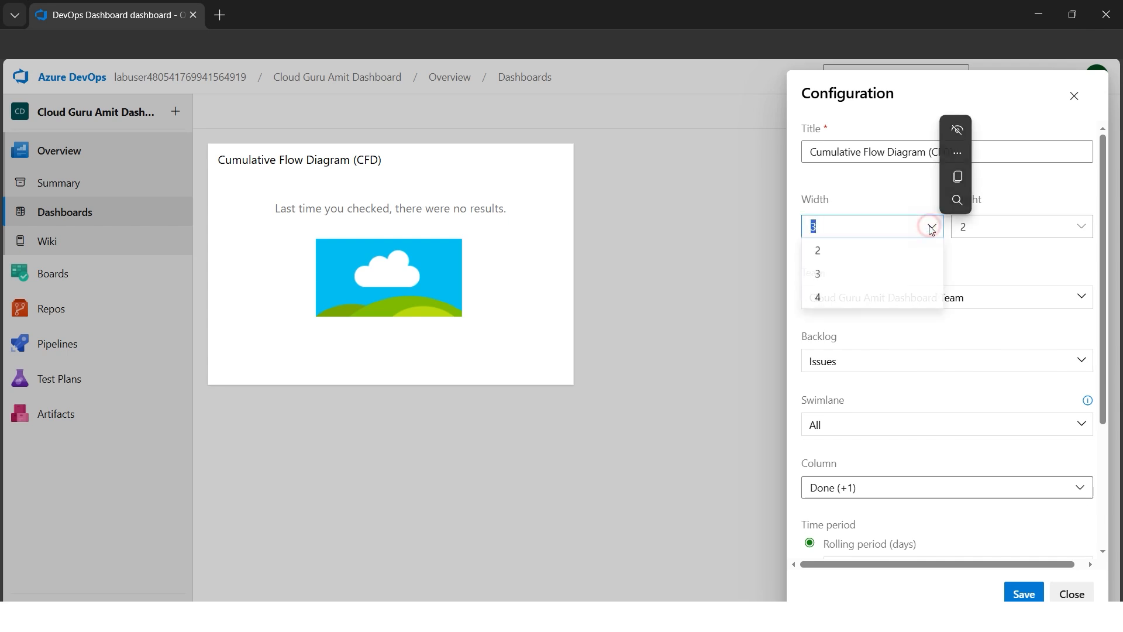
pyautogui.click(1035, 225)
pyautogui.click(862, 233)
pyautogui.click(846, 258)
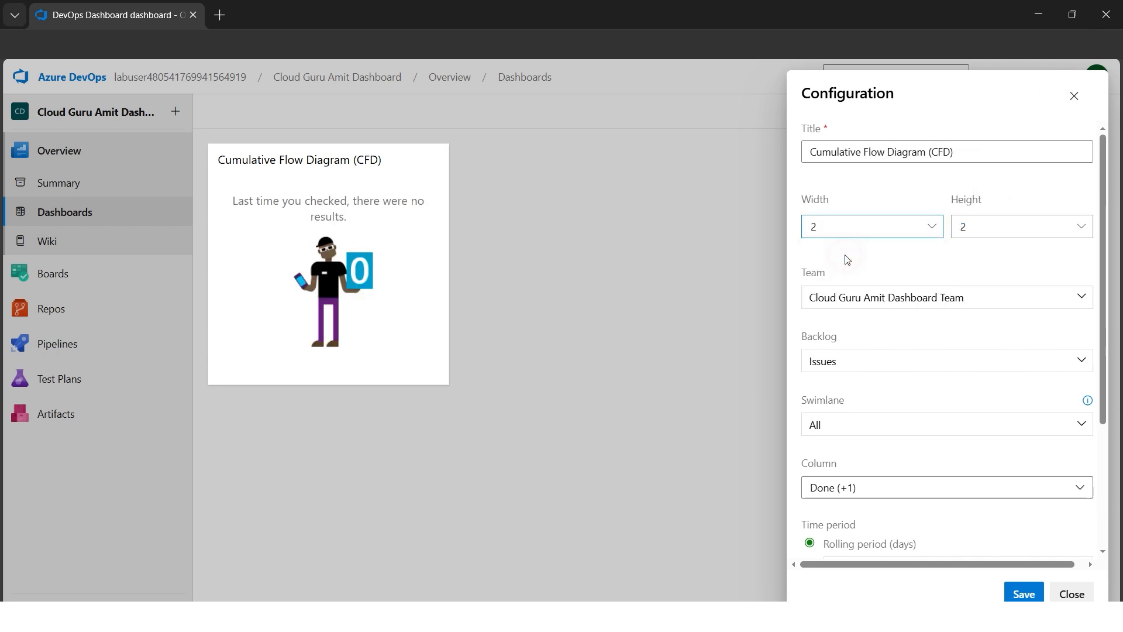
pyautogui.click(877, 227)
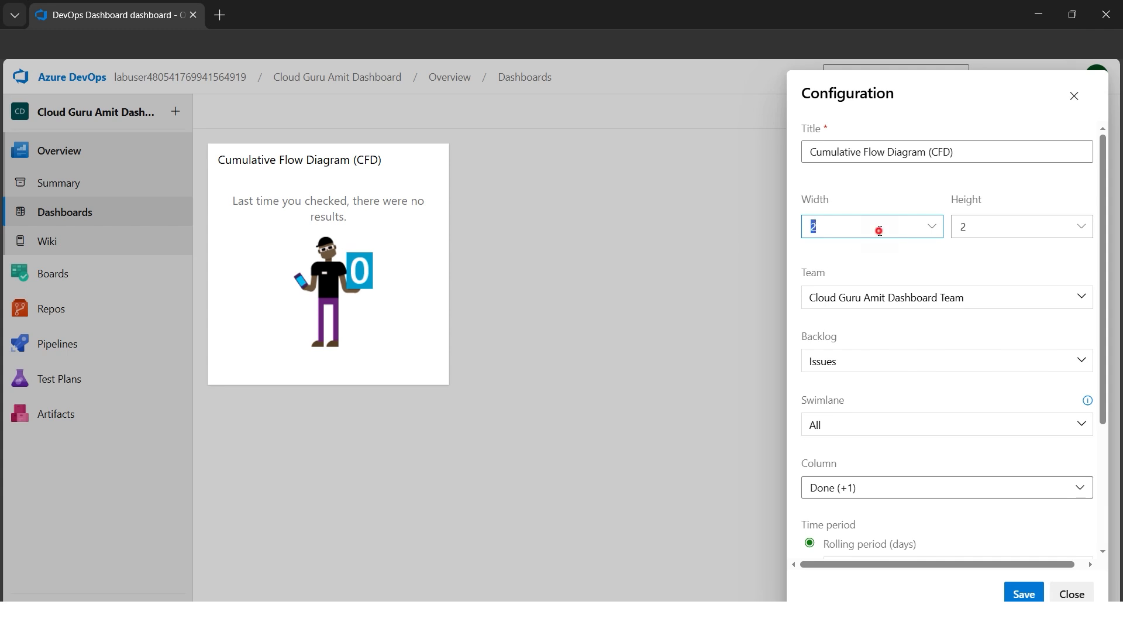
pyautogui.click(843, 293)
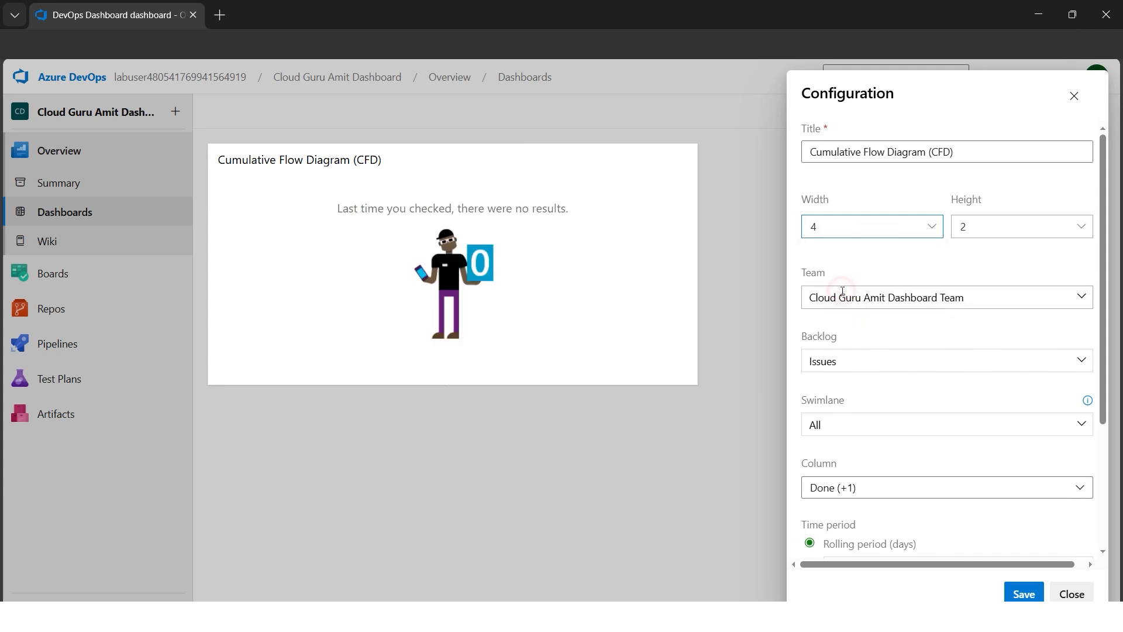
pyautogui.click(910, 234)
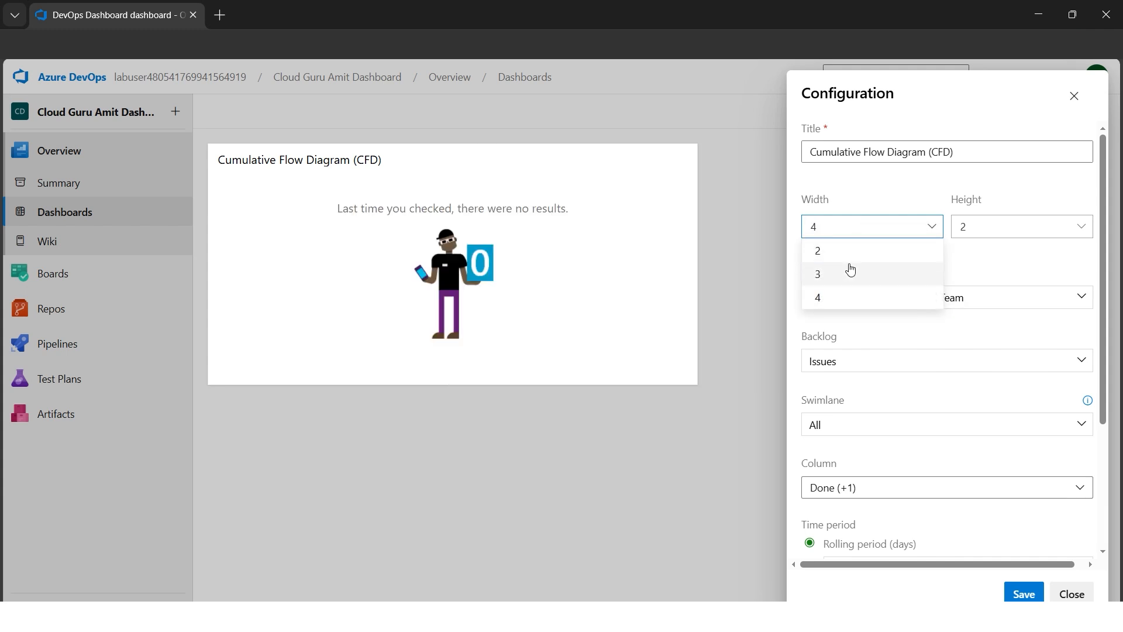
pyautogui.click(854, 252)
pyautogui.click(874, 226)
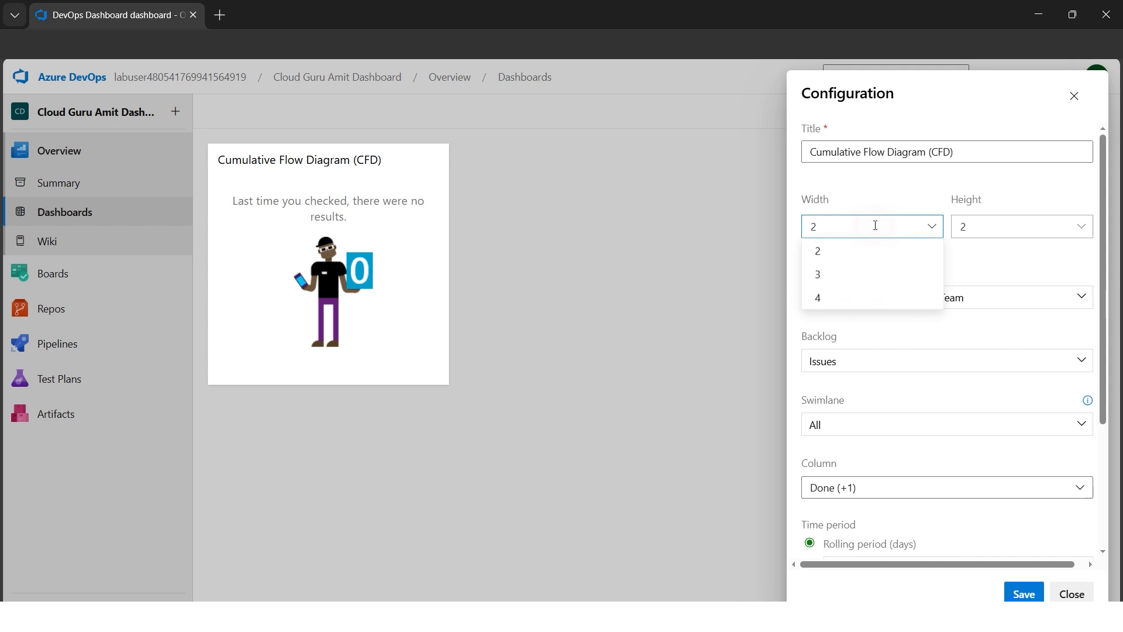
pyautogui.click(858, 271)
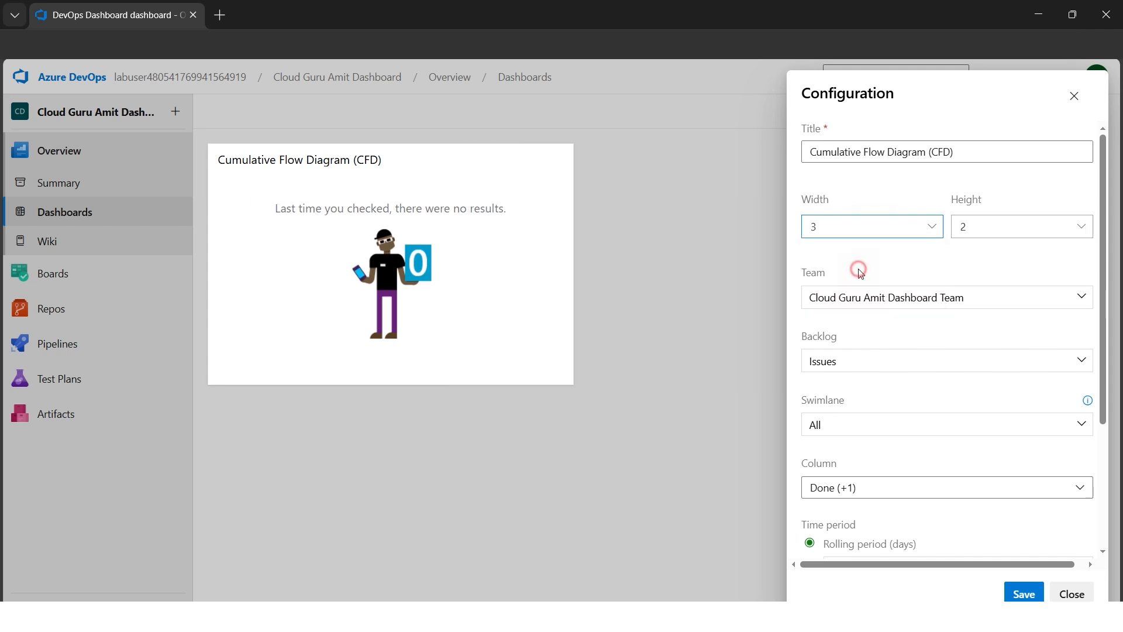
# Try heights of 4 and 3 for the Cumulative Flow Diagram widget and set the height to 2.
pyautogui.click(1054, 231)
pyautogui.click(1009, 292)
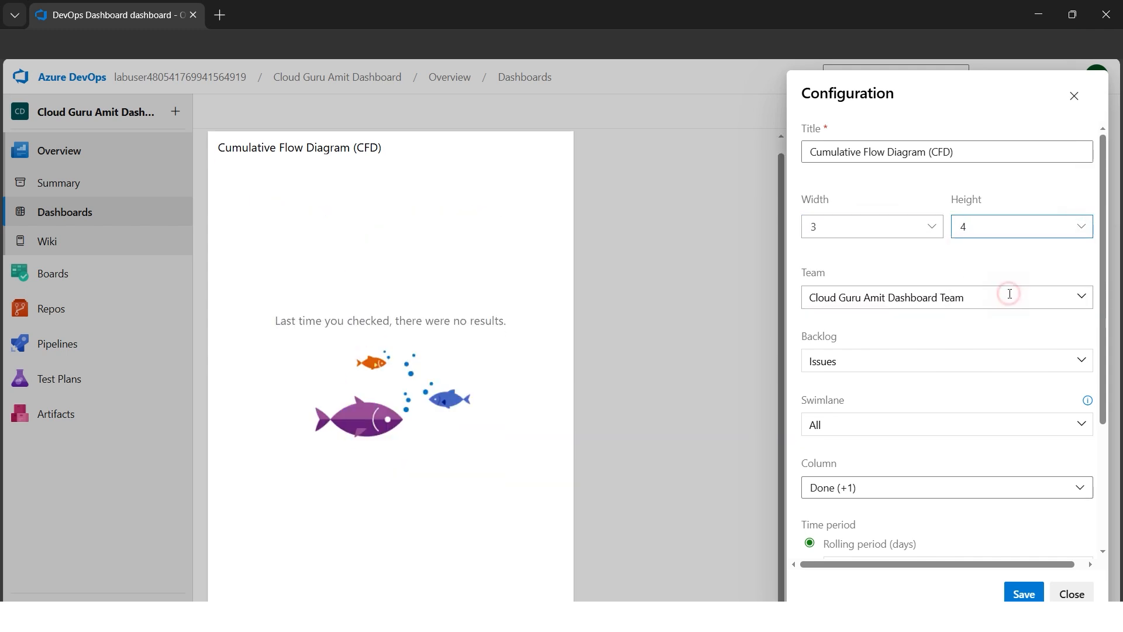
pyautogui.click(1035, 227)
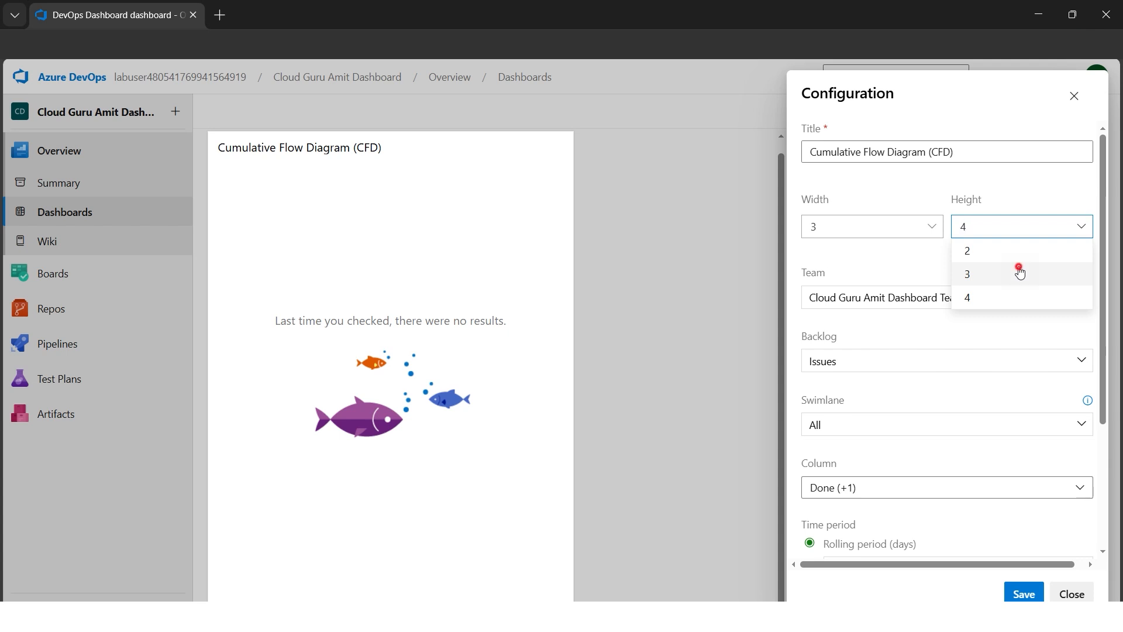
pyautogui.click(1019, 271)
pyautogui.click(1028, 235)
pyautogui.click(997, 254)
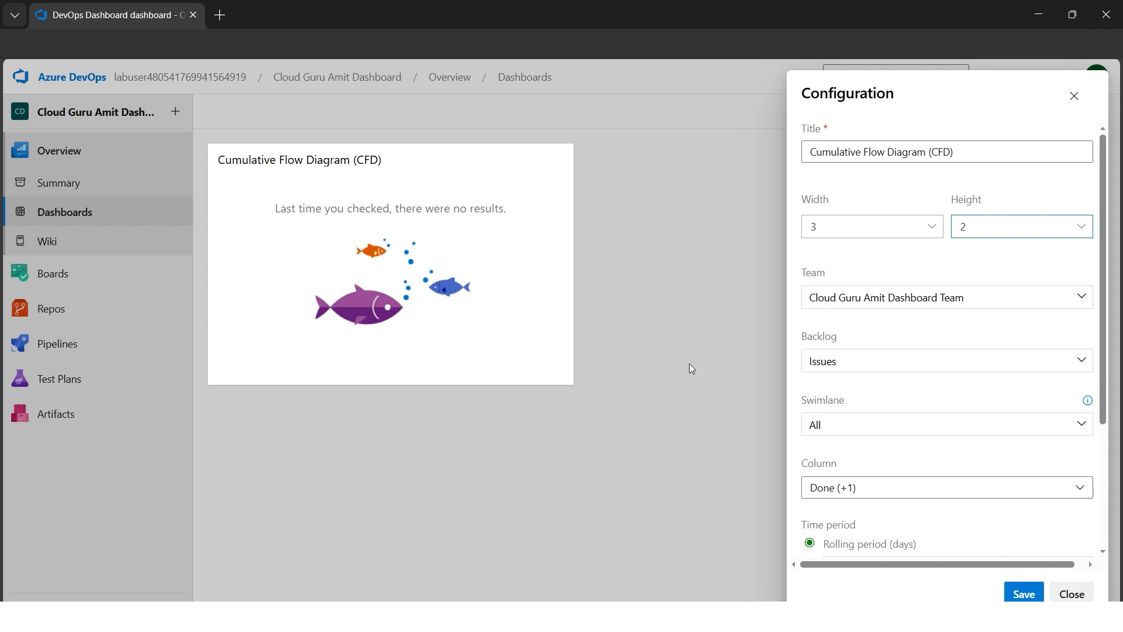
# Choose the Issues backlog and the color Blue for the Cumulative Flow Diagram, keep the swimlane at All, and save the configuration.
pyautogui.scroll(-1, 960, 334)
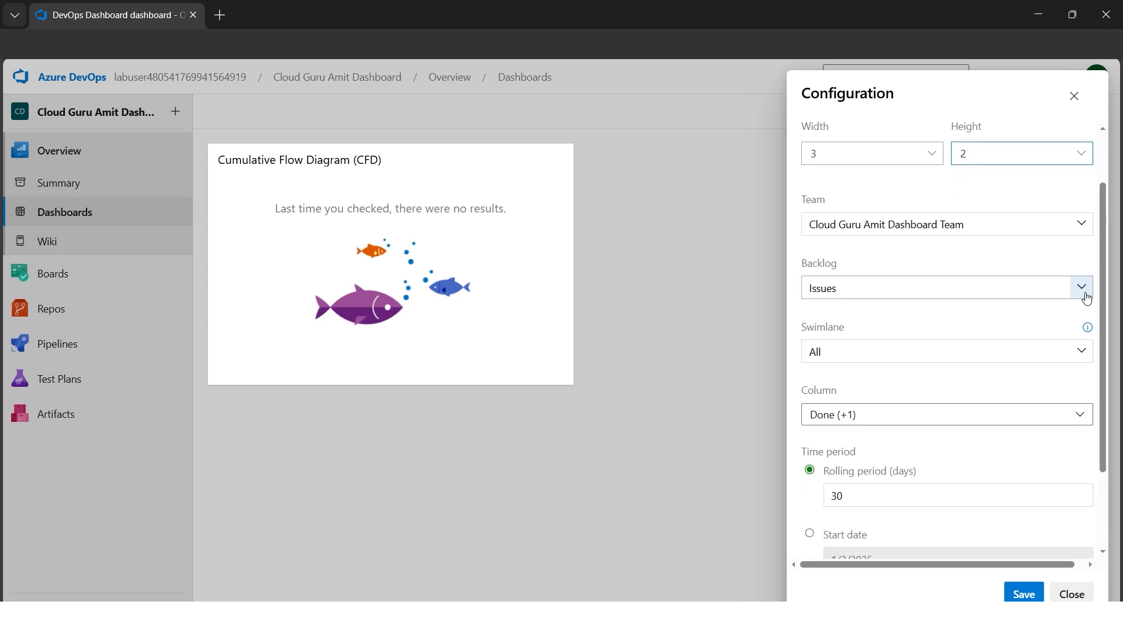
pyautogui.click(1086, 298)
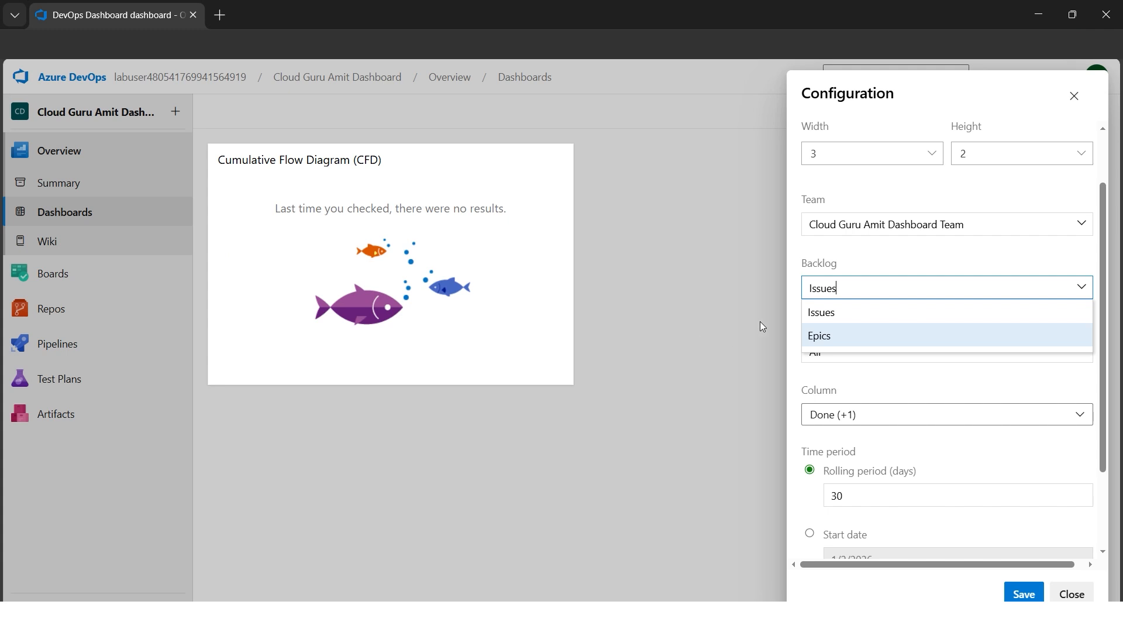
pyautogui.click(808, 312)
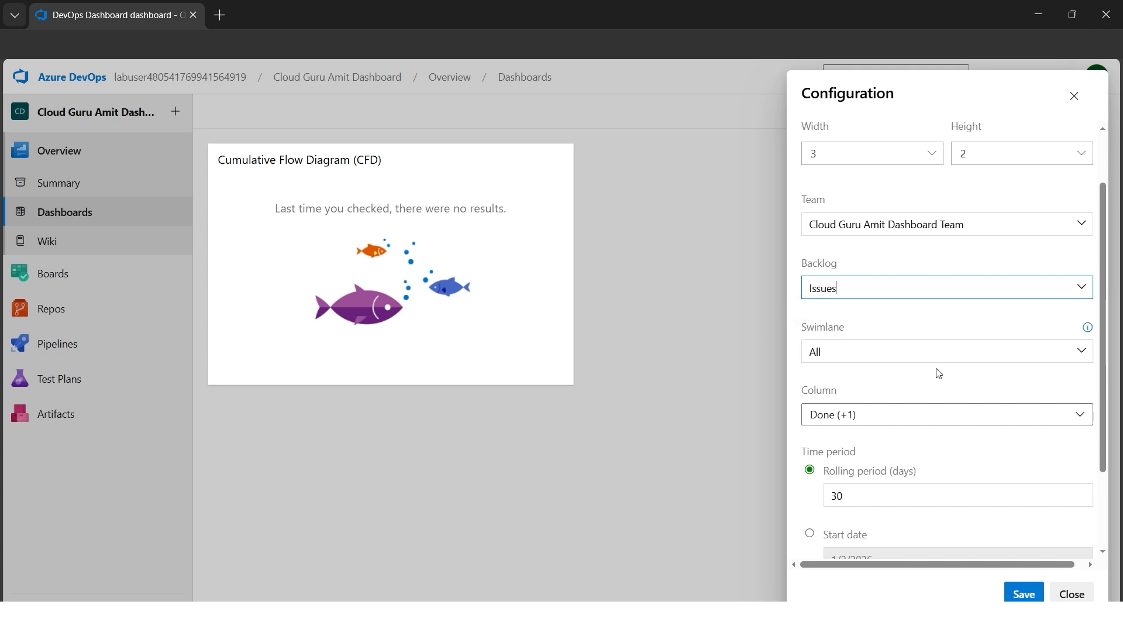
pyautogui.scroll(-2, 973, 383)
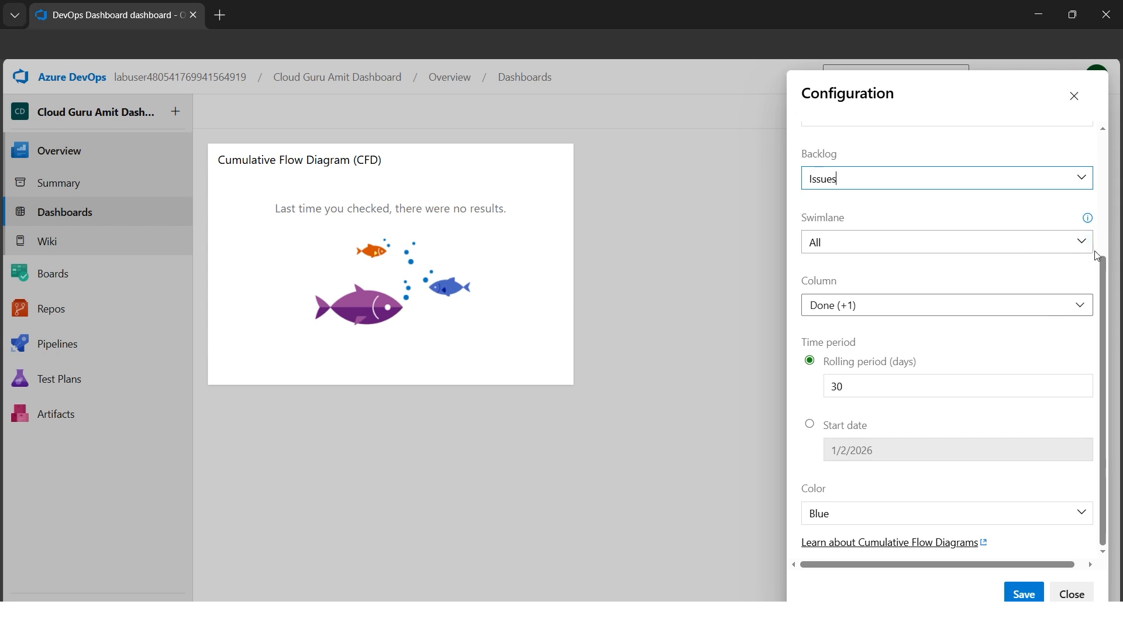
pyautogui.click(1081, 243)
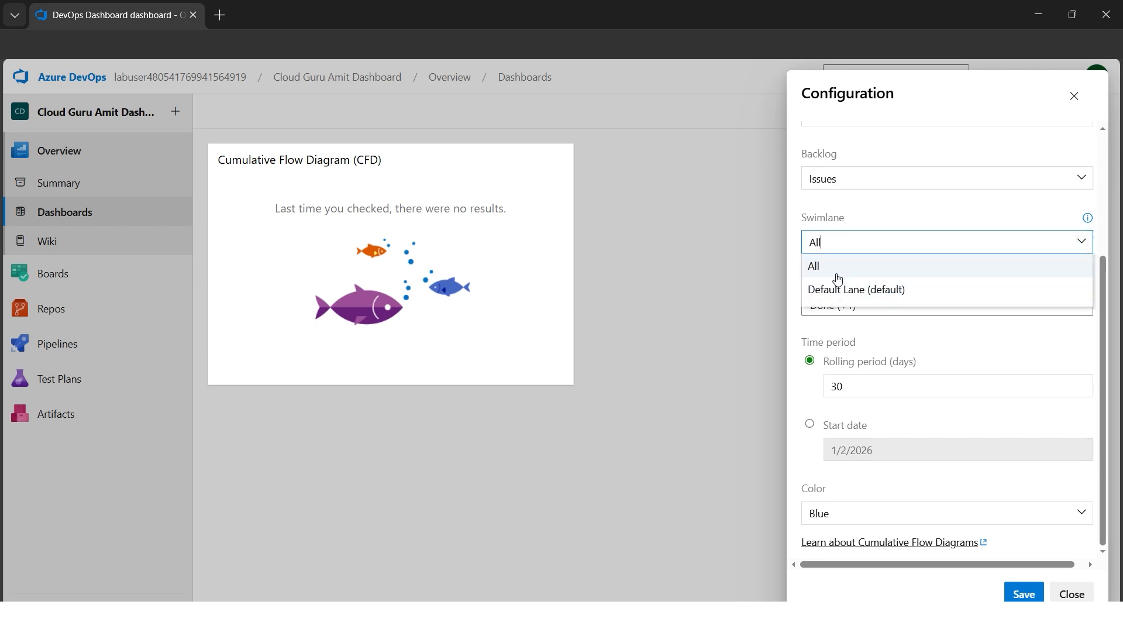
pyautogui.click(889, 211)
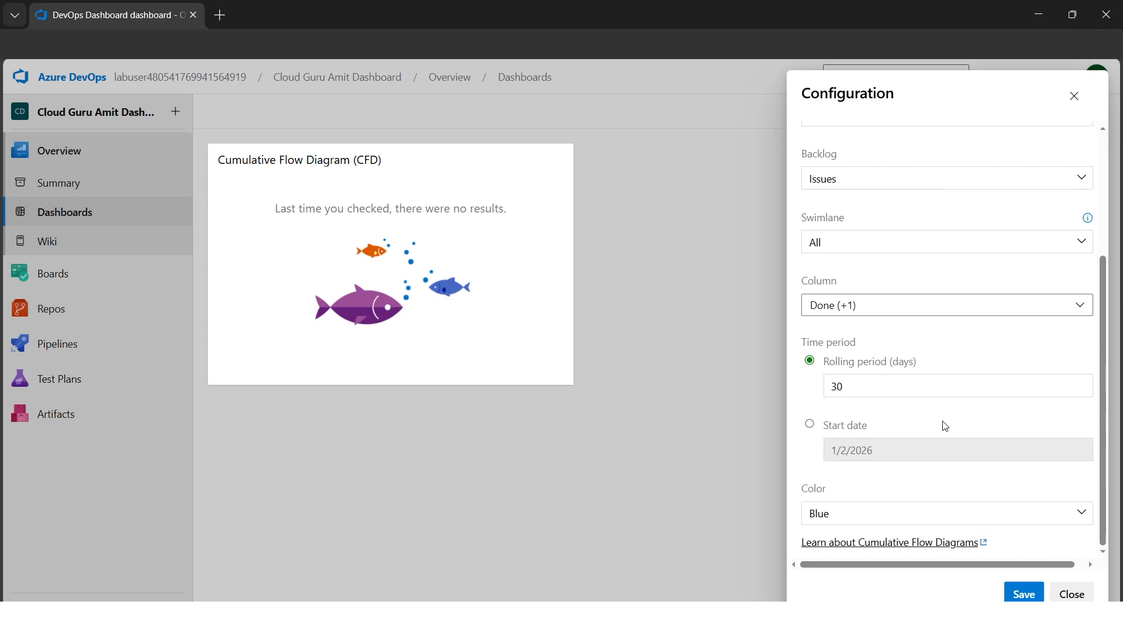
pyautogui.click(1073, 512)
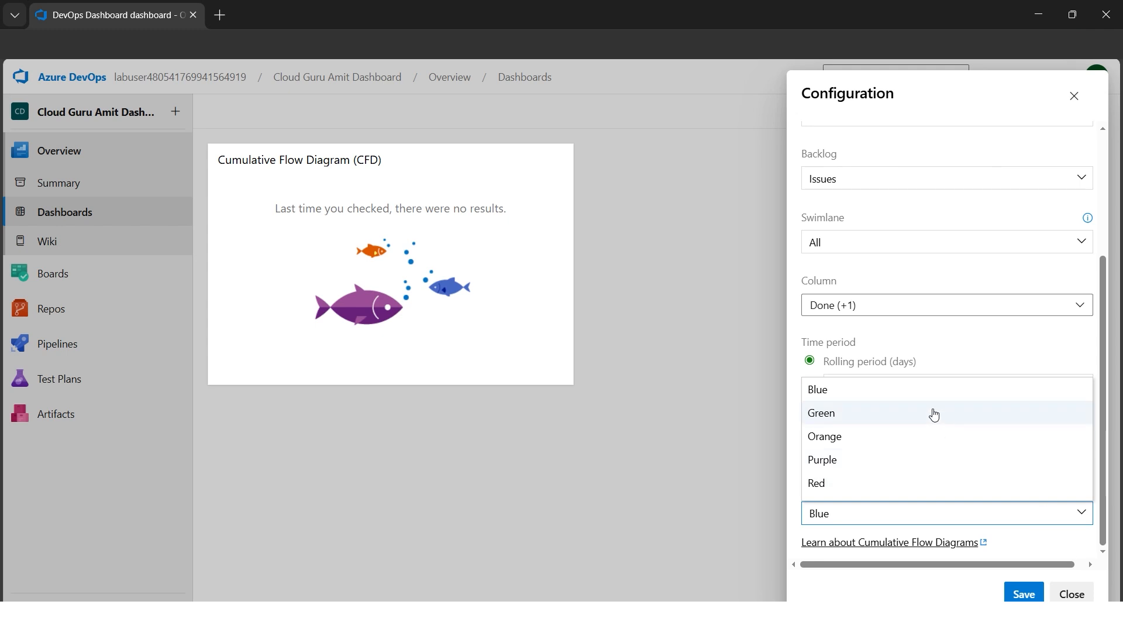
pyautogui.click(916, 394)
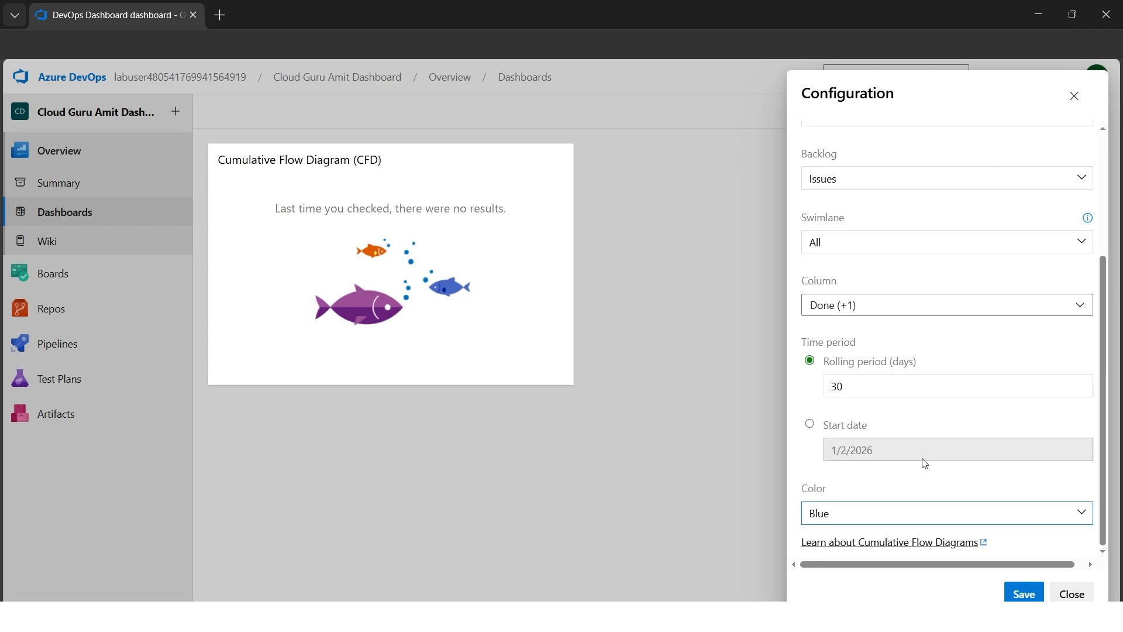
pyautogui.click(1024, 594)
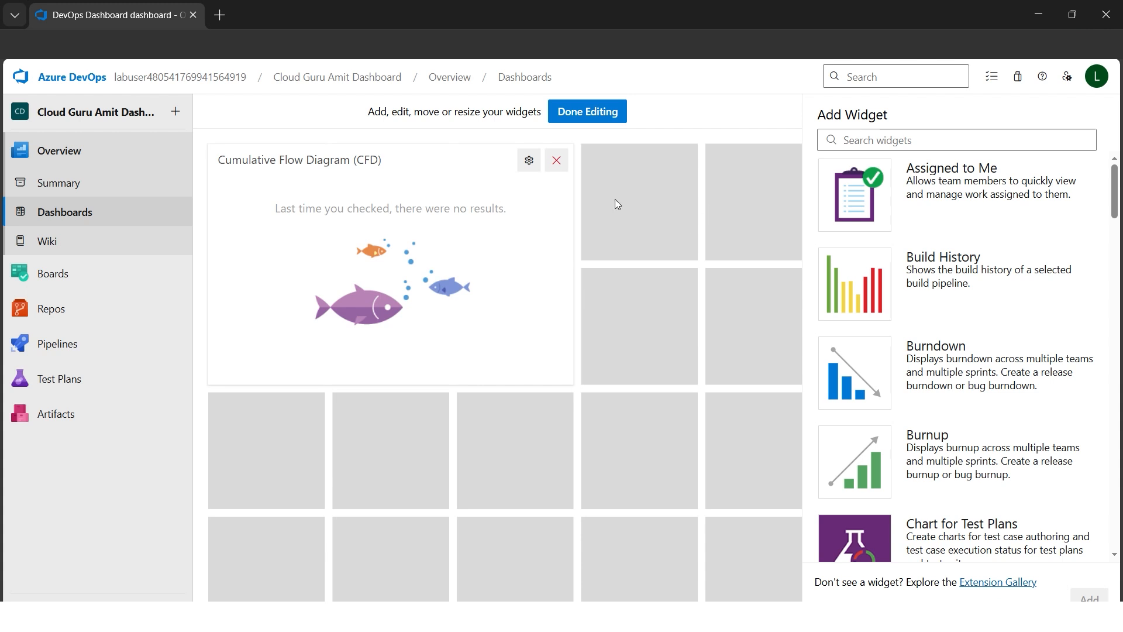
# Duplicate the dashboard's browser tab and open the project's work items list in the copy.
pyautogui.rightClick(137, 19)
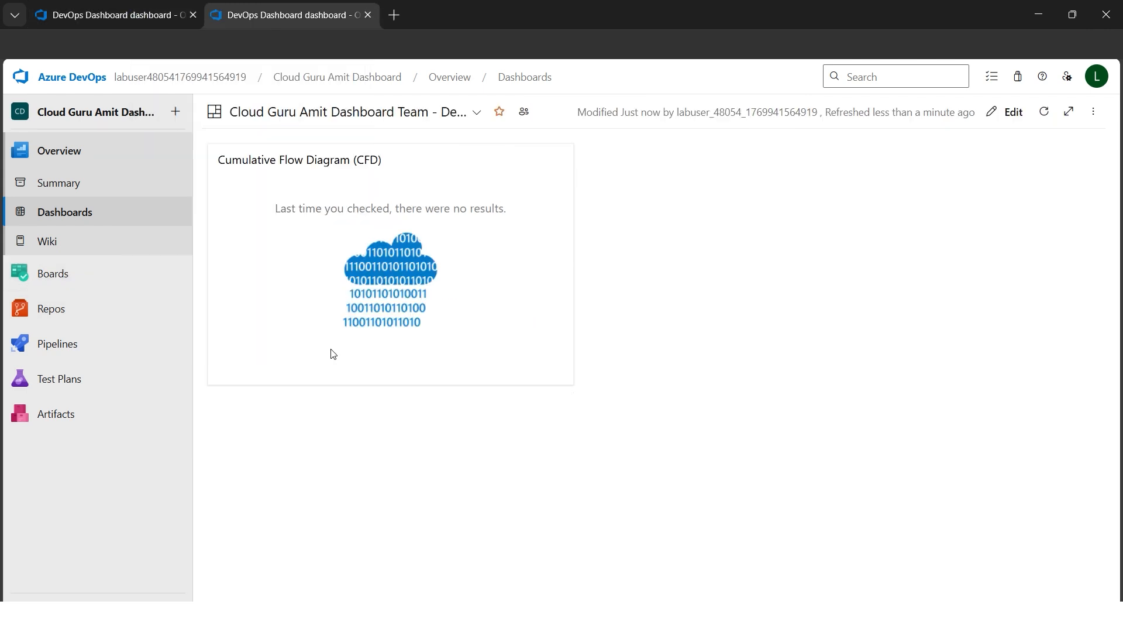
pyautogui.click(76, 280)
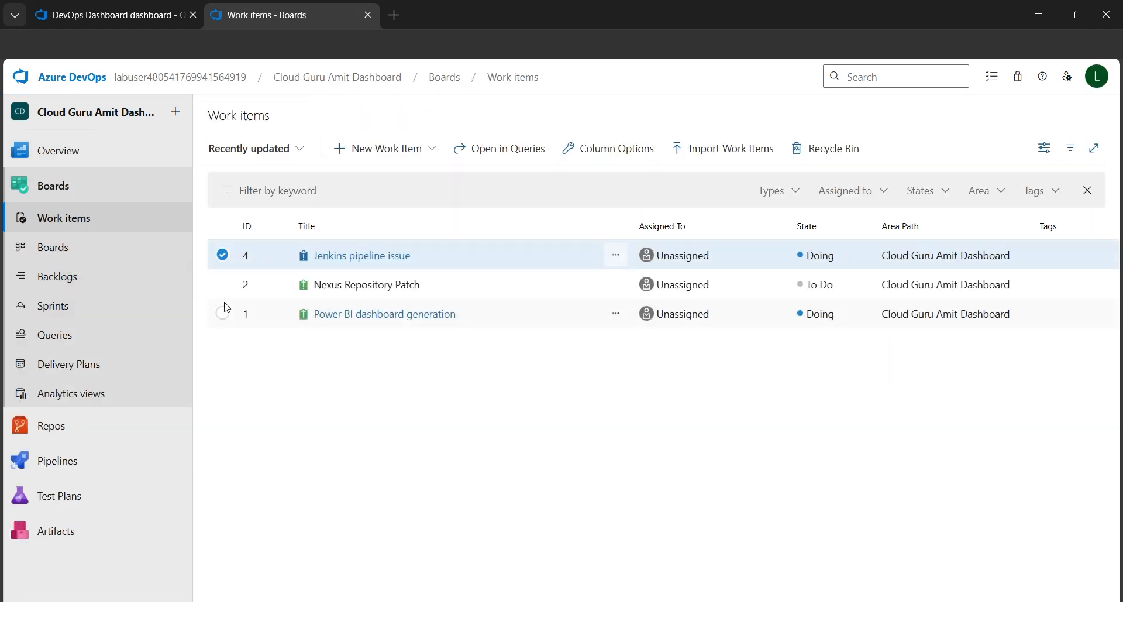
# Create a new Issue work item titled "Nexus Lifecycle version issues".
pyautogui.click(380, 154)
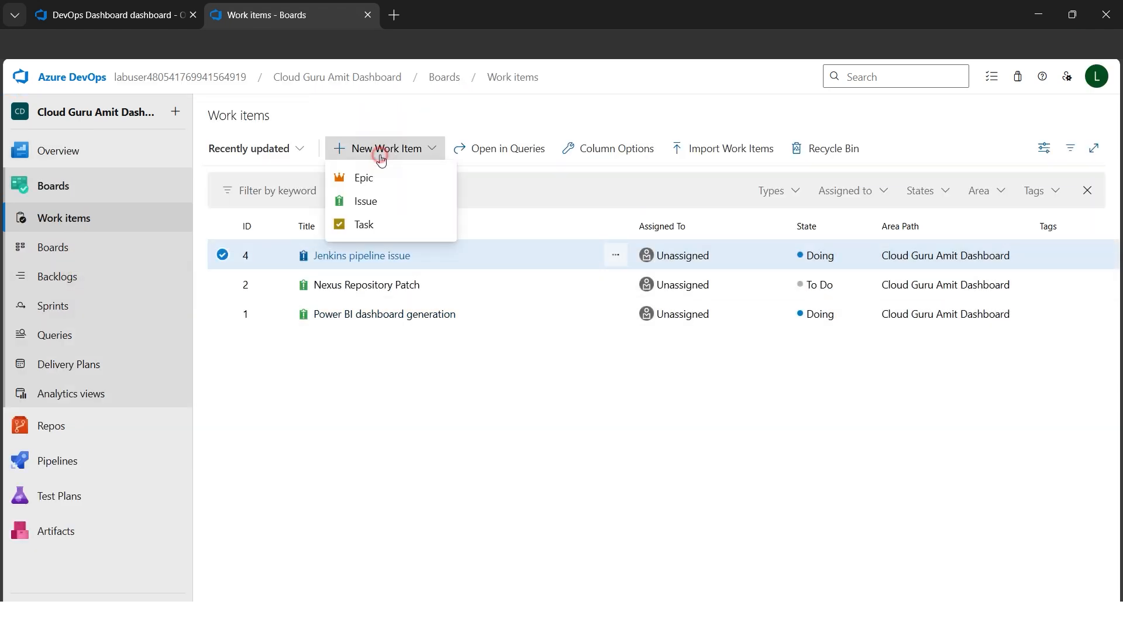
pyautogui.click(380, 208)
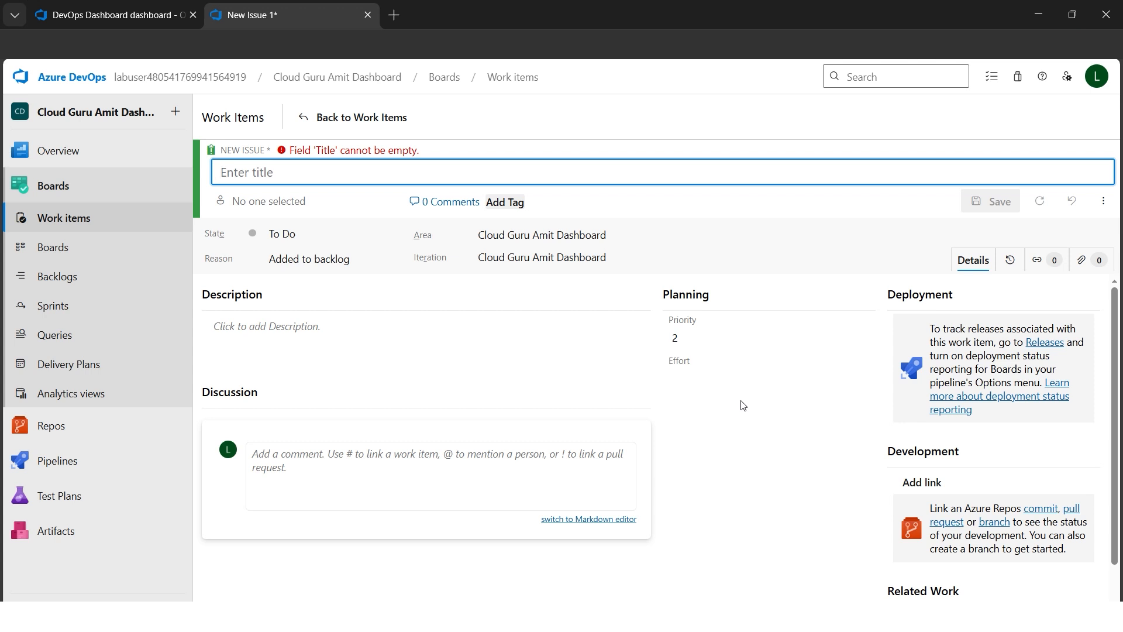
pyautogui.write('Nexus')
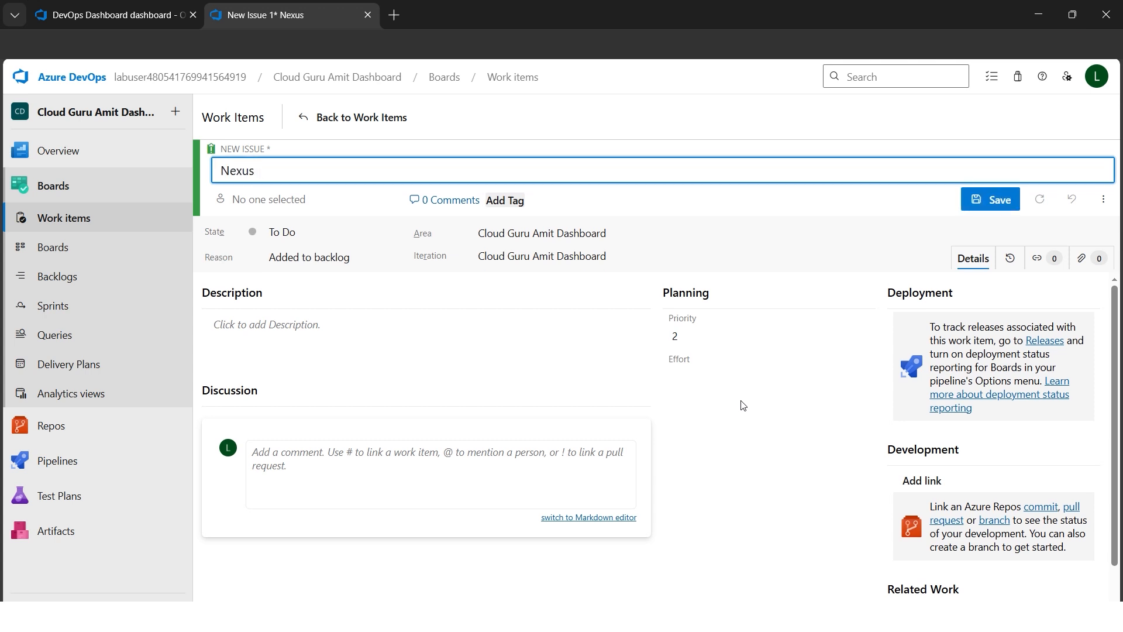
pyautogui.write(' Lifecycle version')
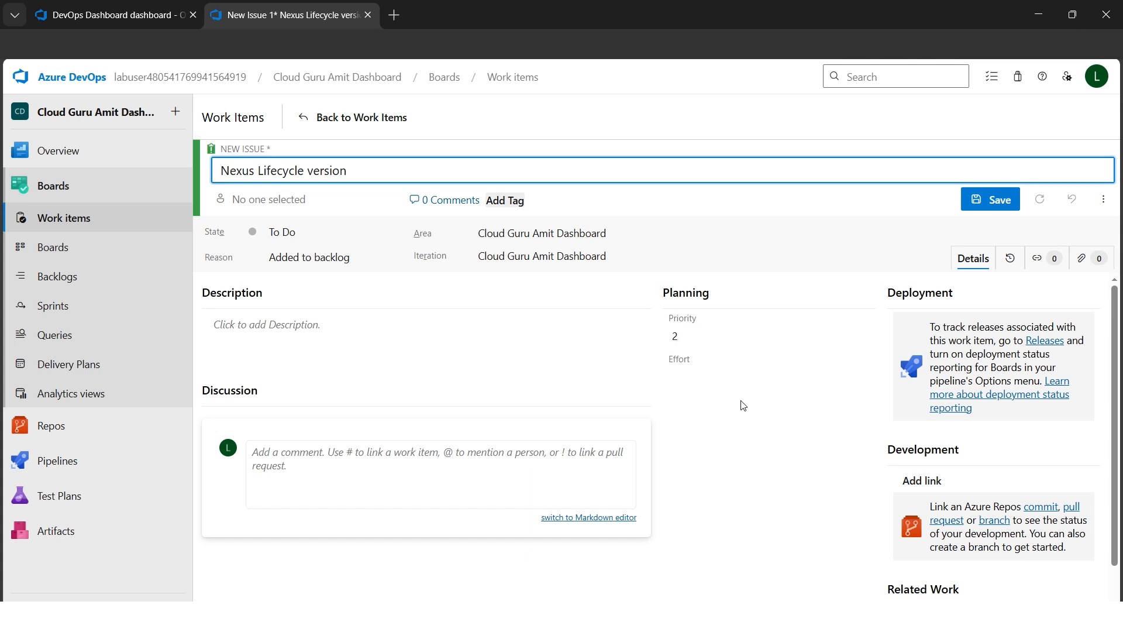
pyautogui.write(' issues')
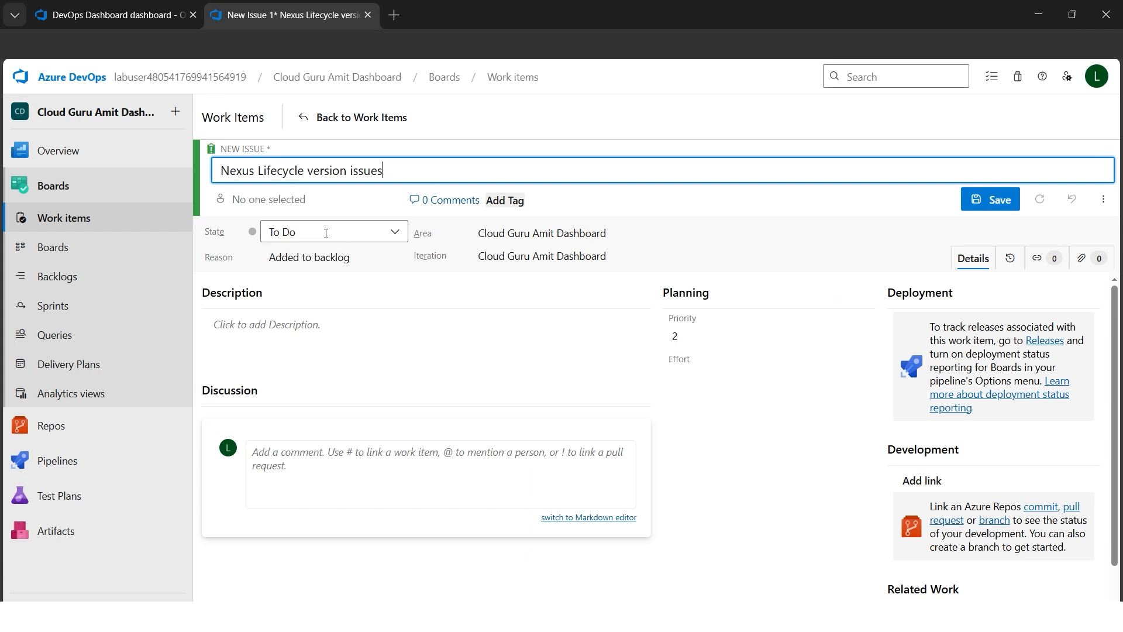
# Assign the Nexus Lifecycle issue to the lab user account, set its effort to 6, and save it.
pyautogui.click(367, 234)
pyautogui.click(568, 335)
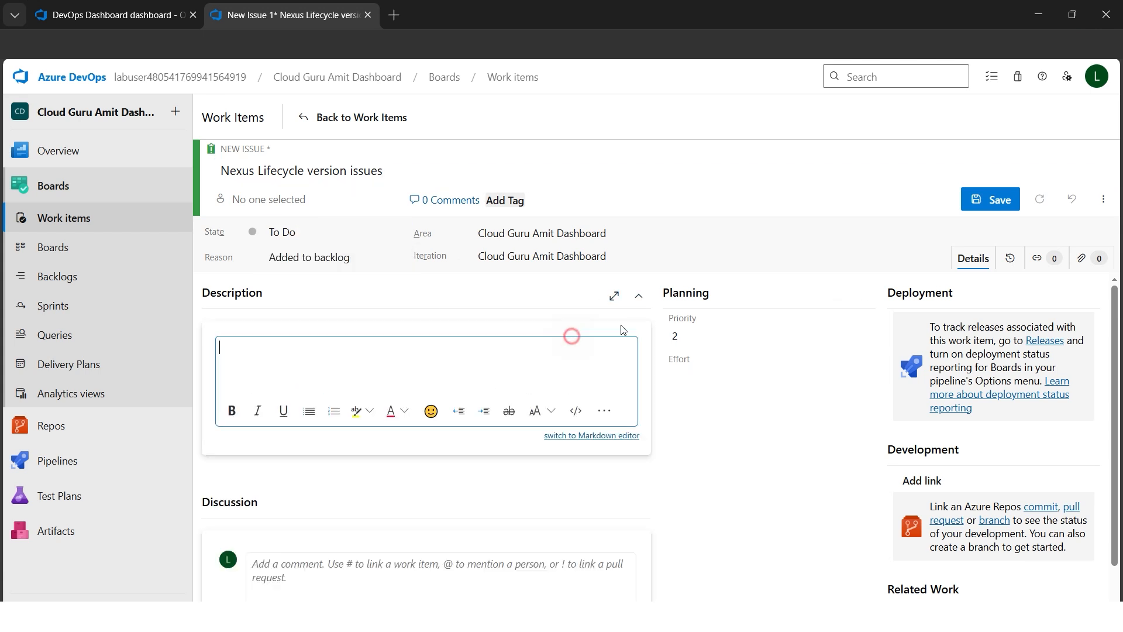
pyautogui.click(300, 202)
pyautogui.click(779, 442)
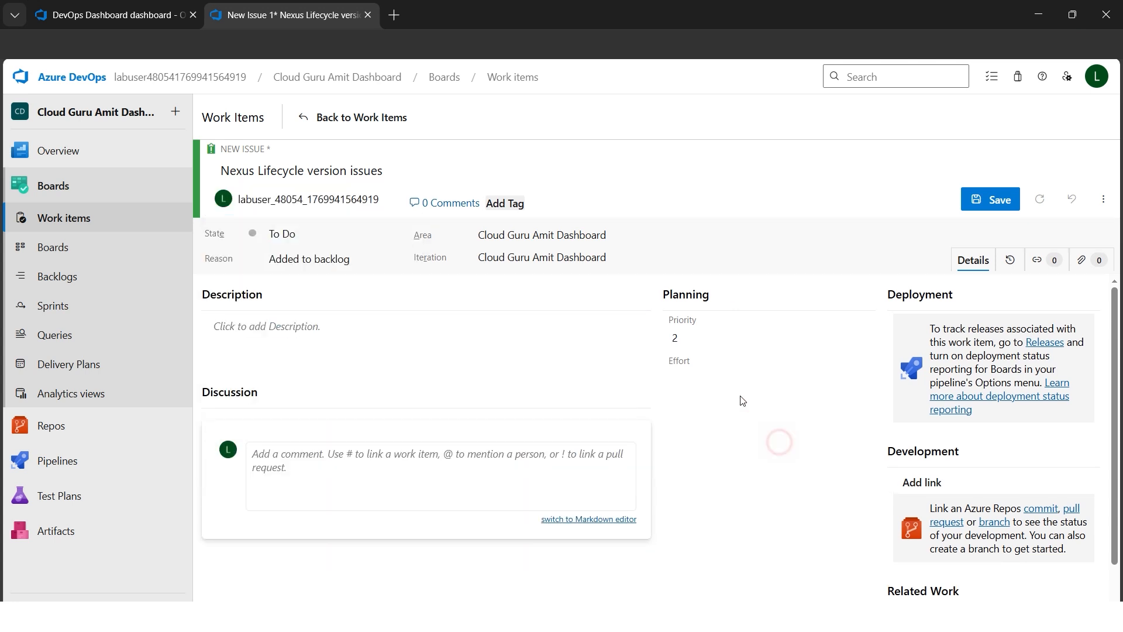
pyautogui.click(730, 374)
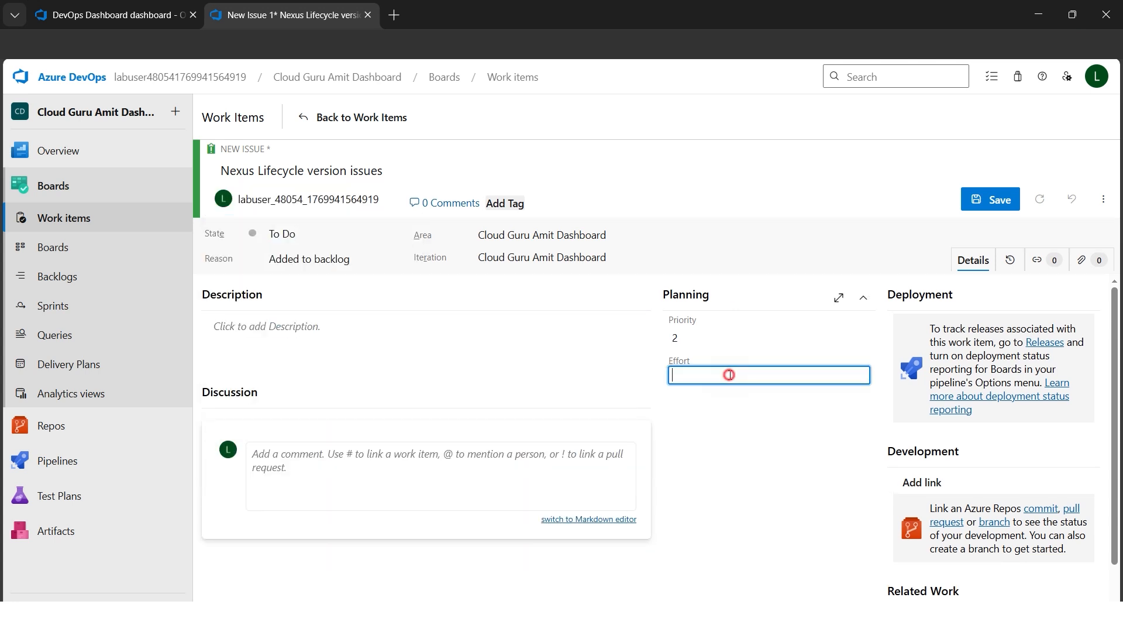
pyautogui.write('6')
pyautogui.click(739, 439)
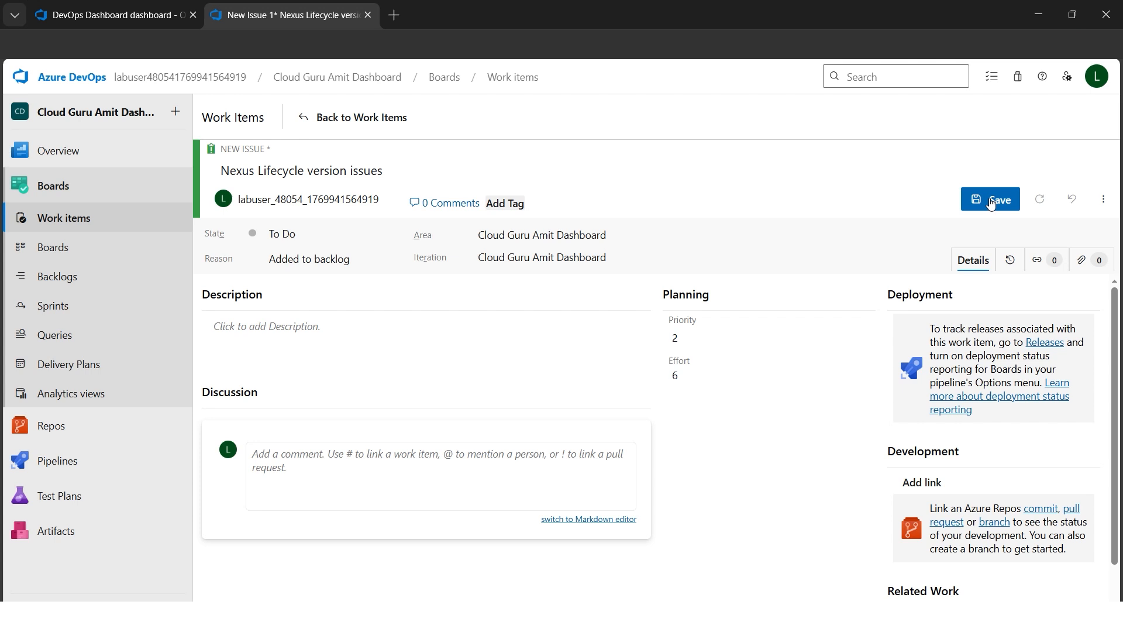
pyautogui.click(990, 202)
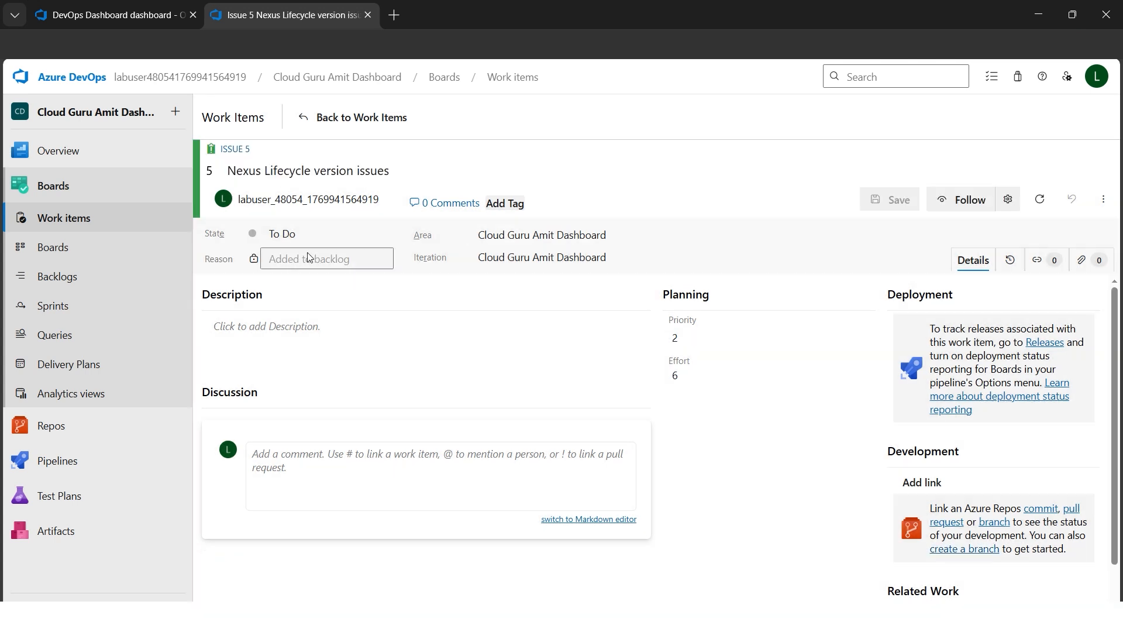
# Set the Nexus Lifecycle issue's state to Doing, save it, and open the team's board.
pyautogui.click(351, 231)
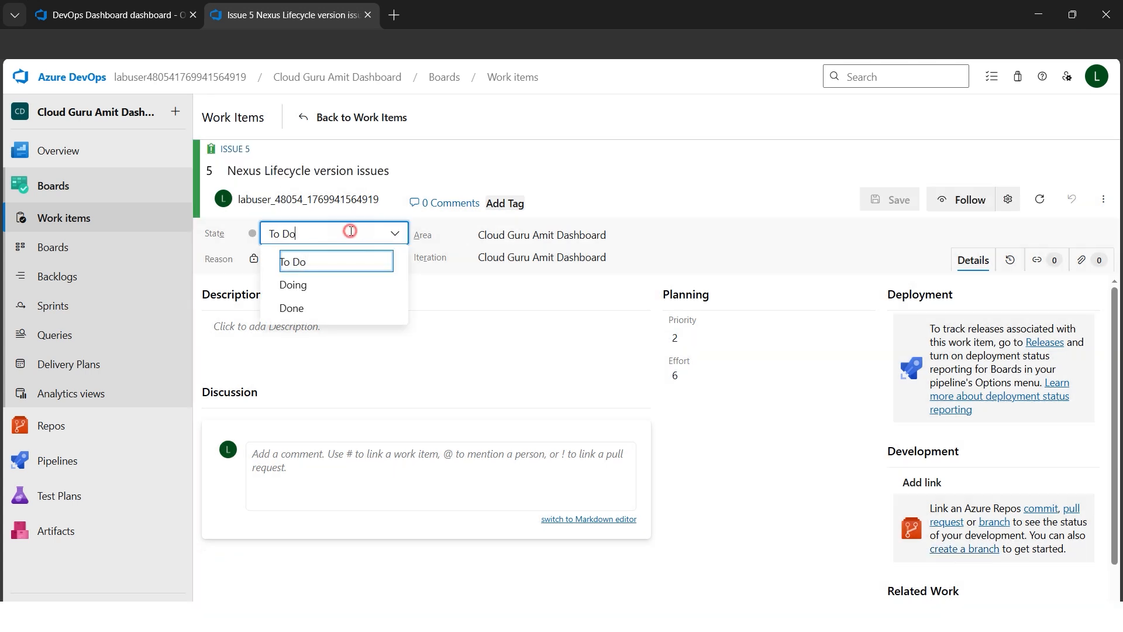
pyautogui.click(324, 287)
pyautogui.click(897, 199)
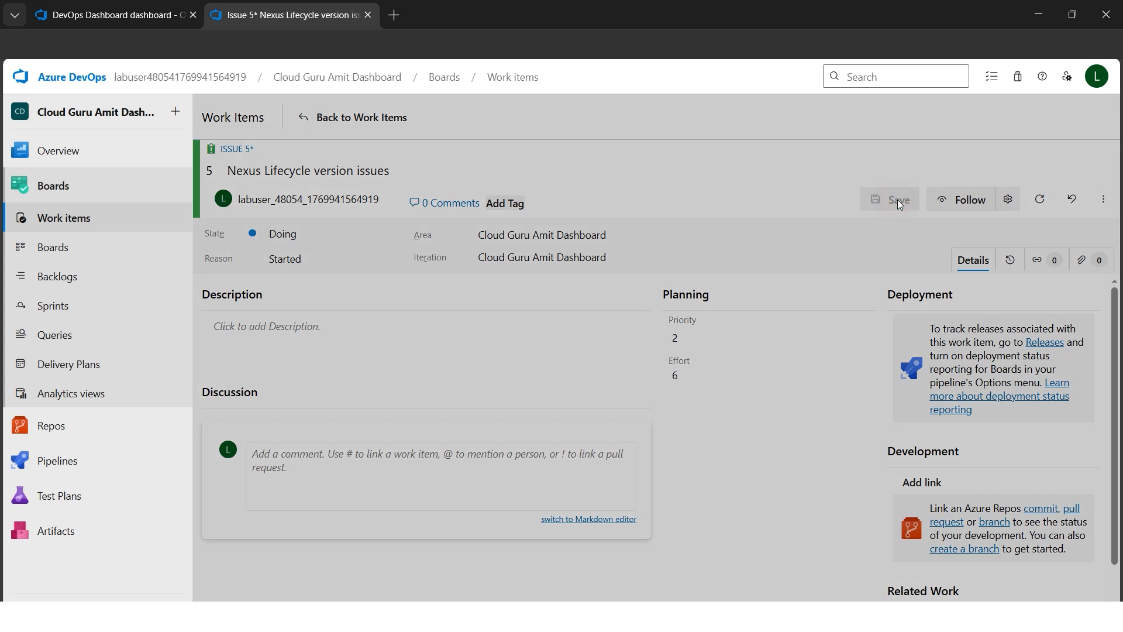
pyautogui.click(80, 259)
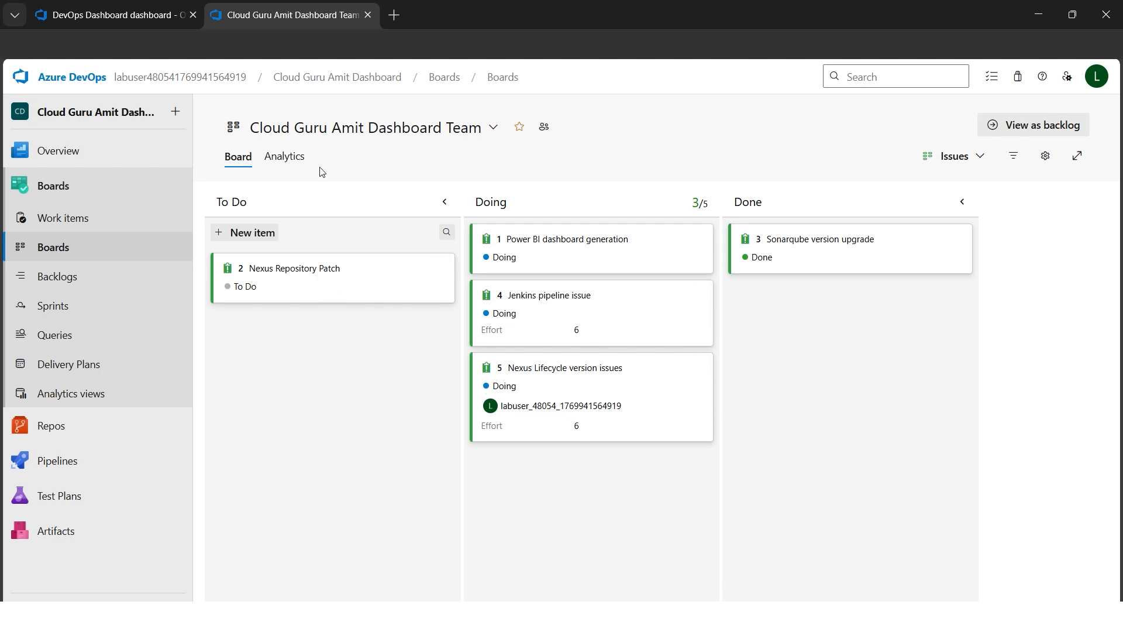
# Return to the work items list and create a new Issue titled "Bitbucket rollback".
pyautogui.click(100, 218)
pyautogui.click(403, 153)
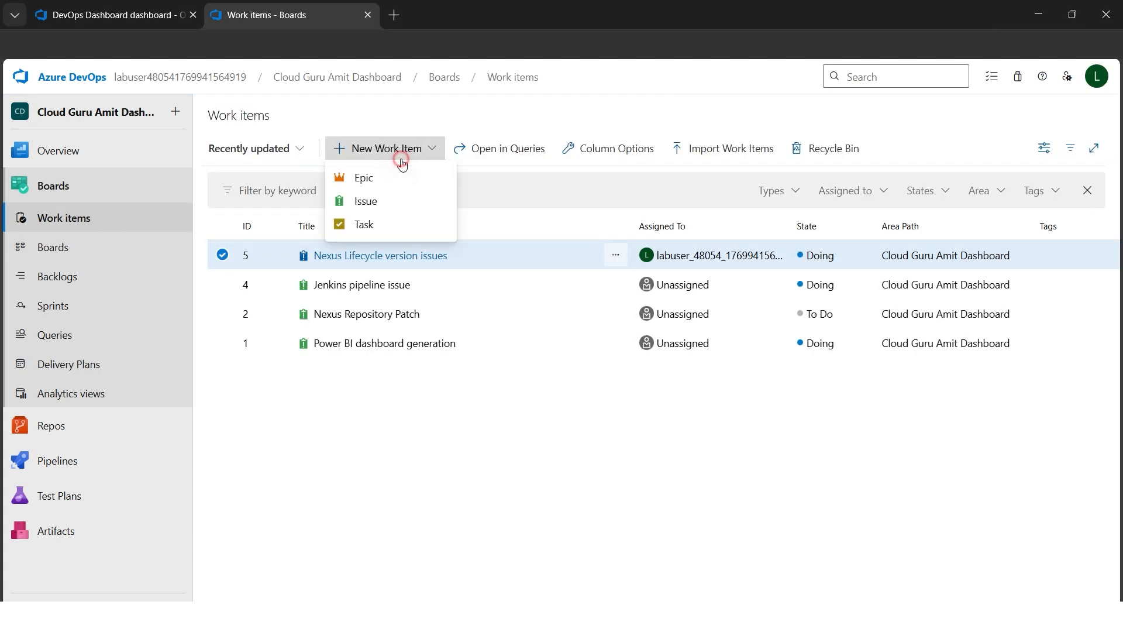
pyautogui.click(366, 201)
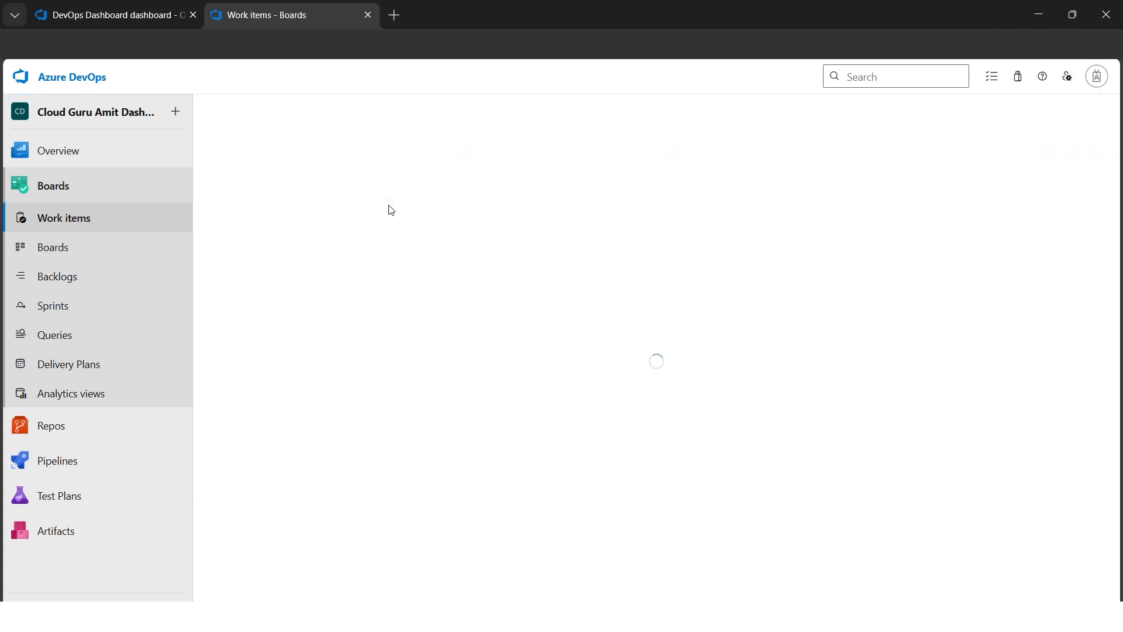
pyautogui.write('Bitbu')
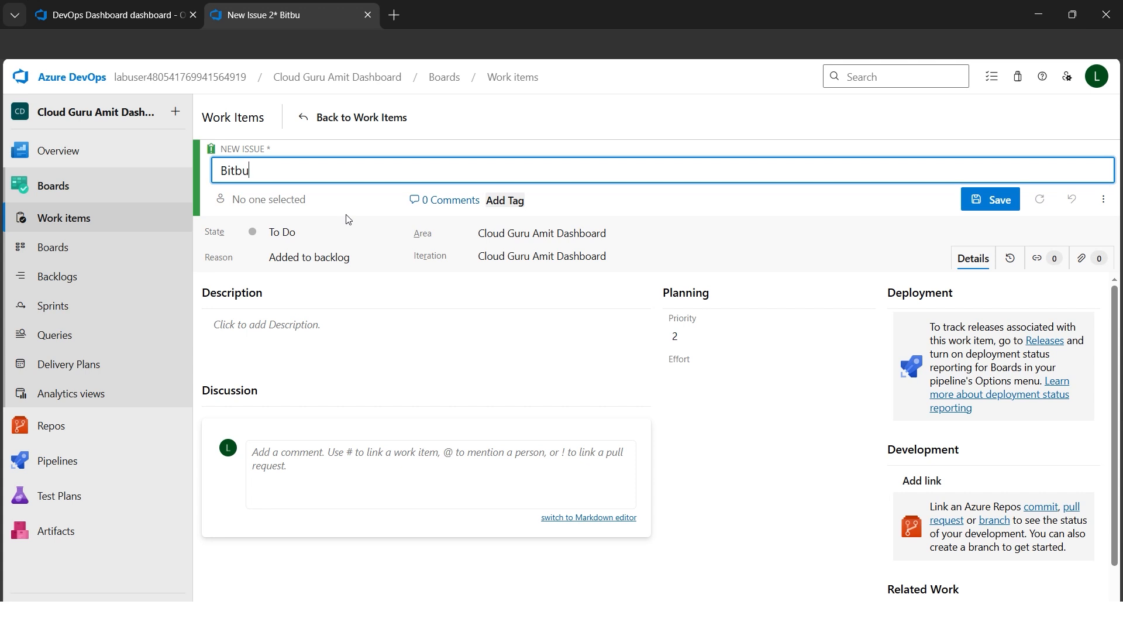
pyautogui.write('cket rollback')
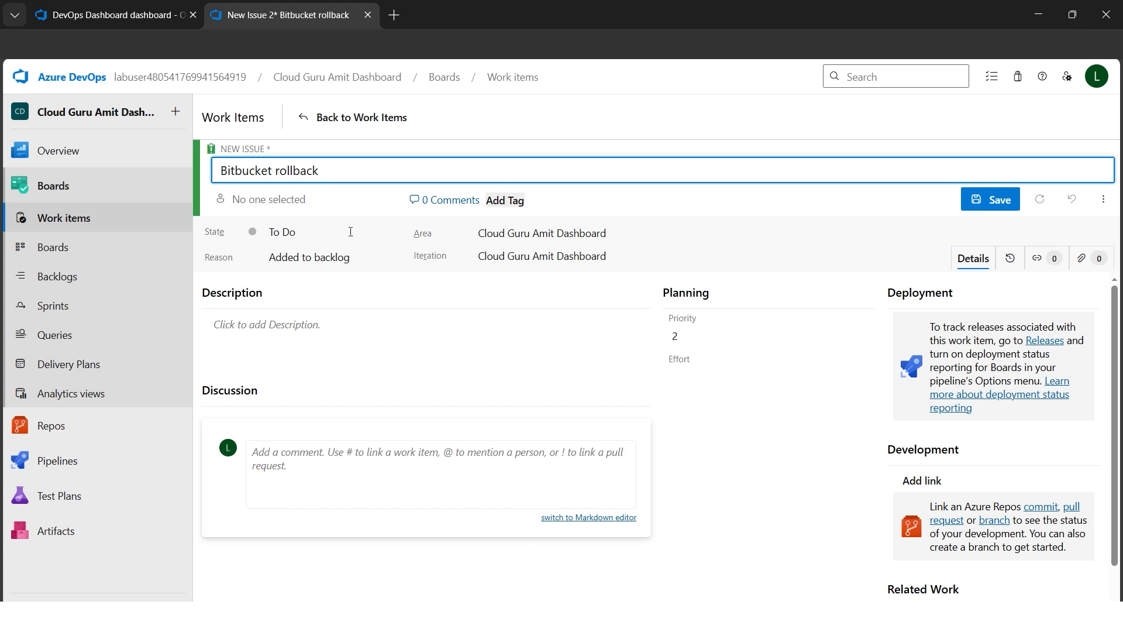
# Write "Rollback to older version" in the discussion, move it into the description, and save the Bitbucket issue assigned to the lab user.
pyautogui.click(366, 468)
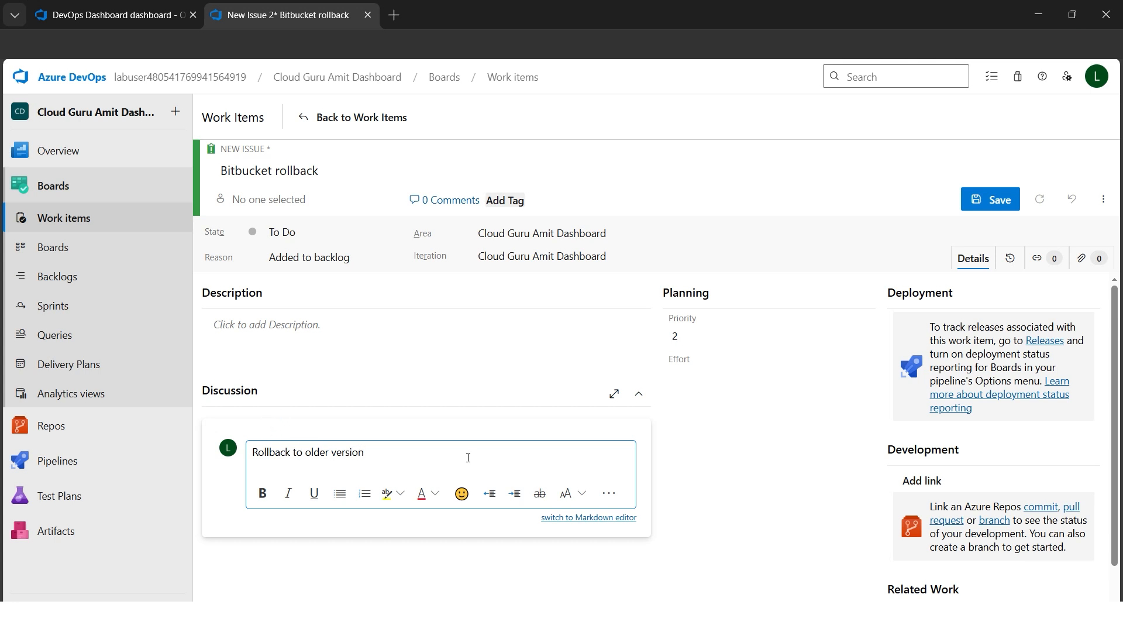
pyautogui.hotkey('ctrl', 'a')
pyautogui.hotkey('ctrl', 'x')
pyautogui.click(300, 331)
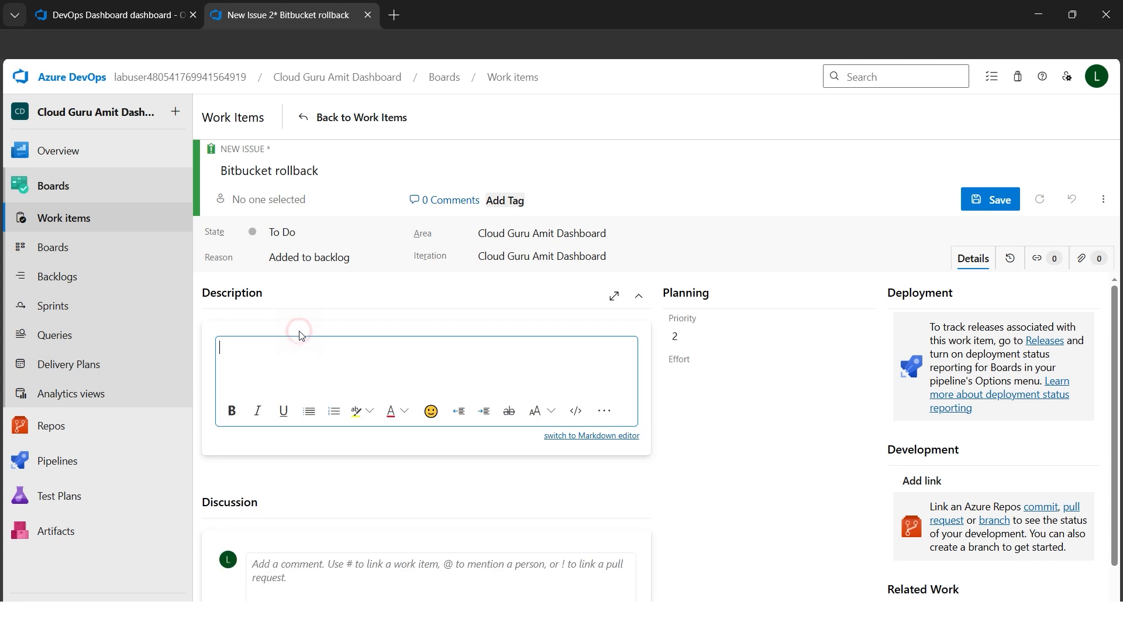
pyautogui.hotkey('ctrl', 'v')
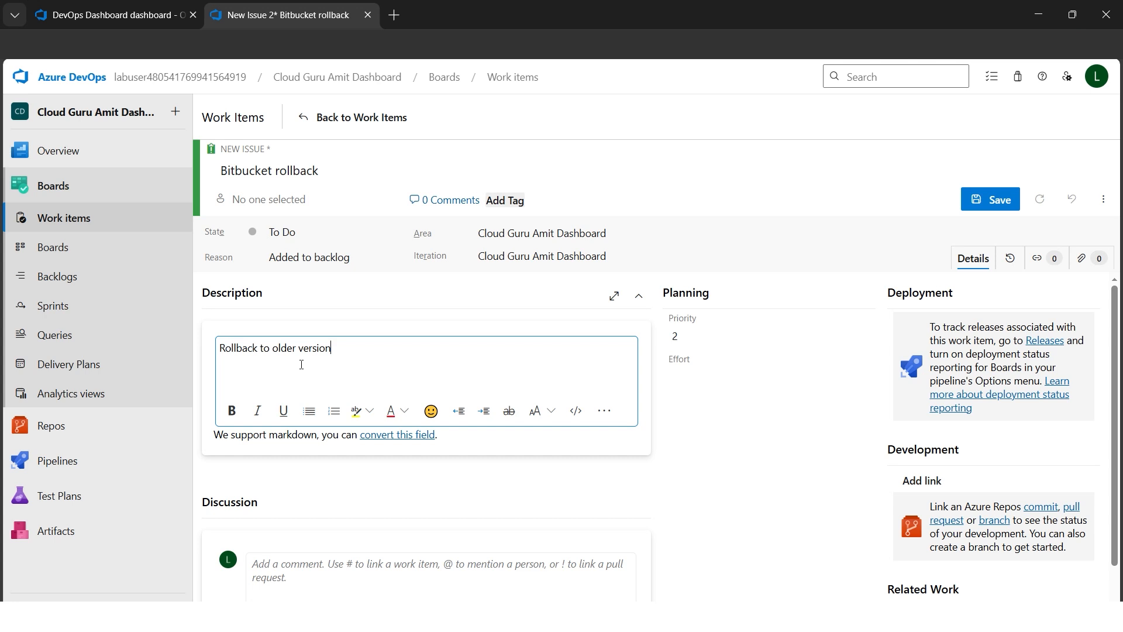
pyautogui.click(976, 204)
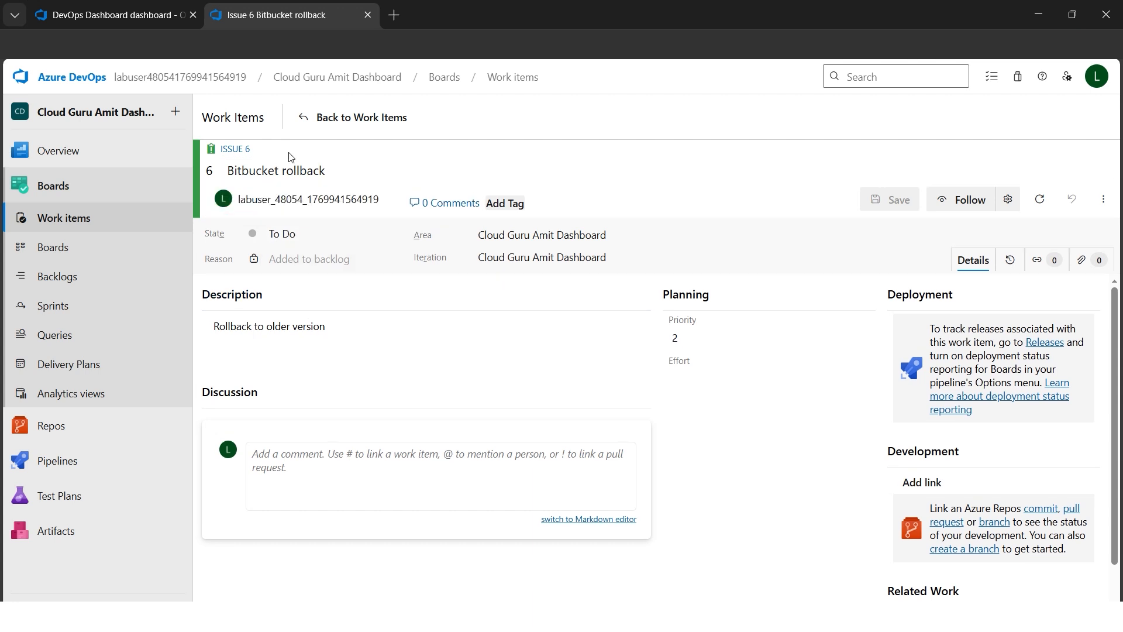
# View the issues on the board, reload the DevOps Dashboard, and compare its Cumulative Flow Diagram with the board.
pyautogui.click(70, 256)
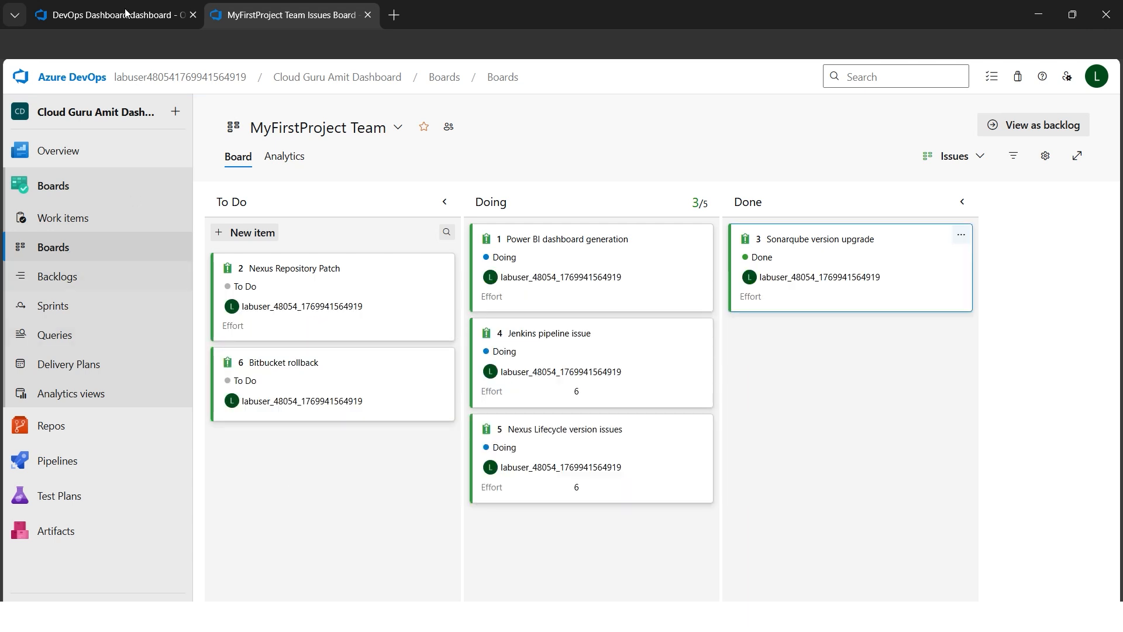
pyautogui.click(161, 19)
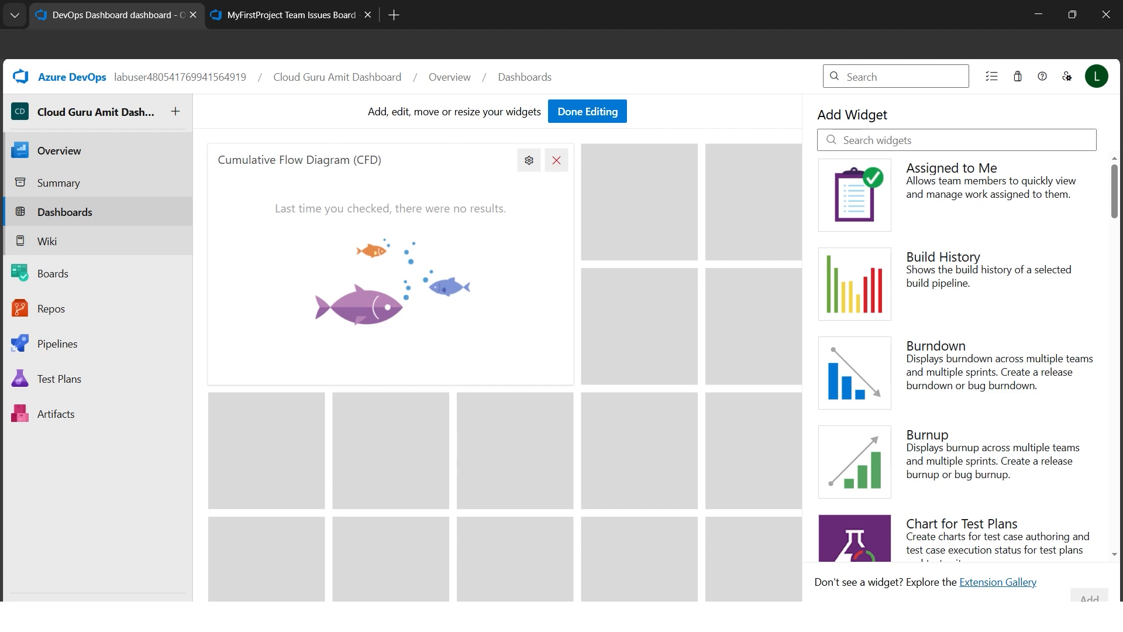
pyautogui.hotkey('ctrl', 'r')
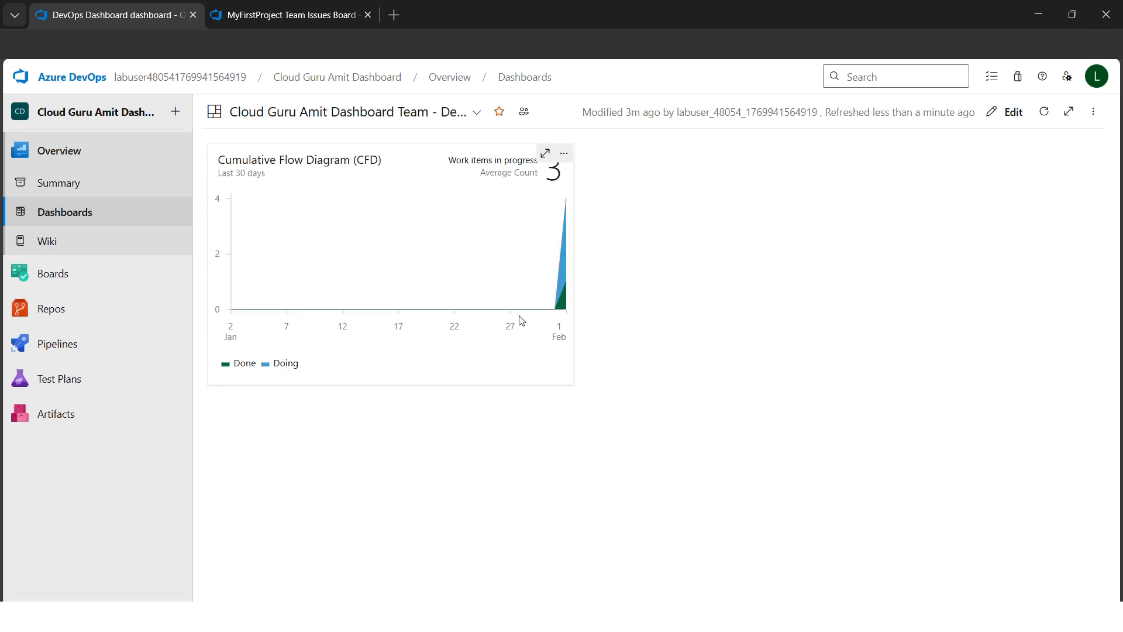
pyautogui.moveTo(564, 306)
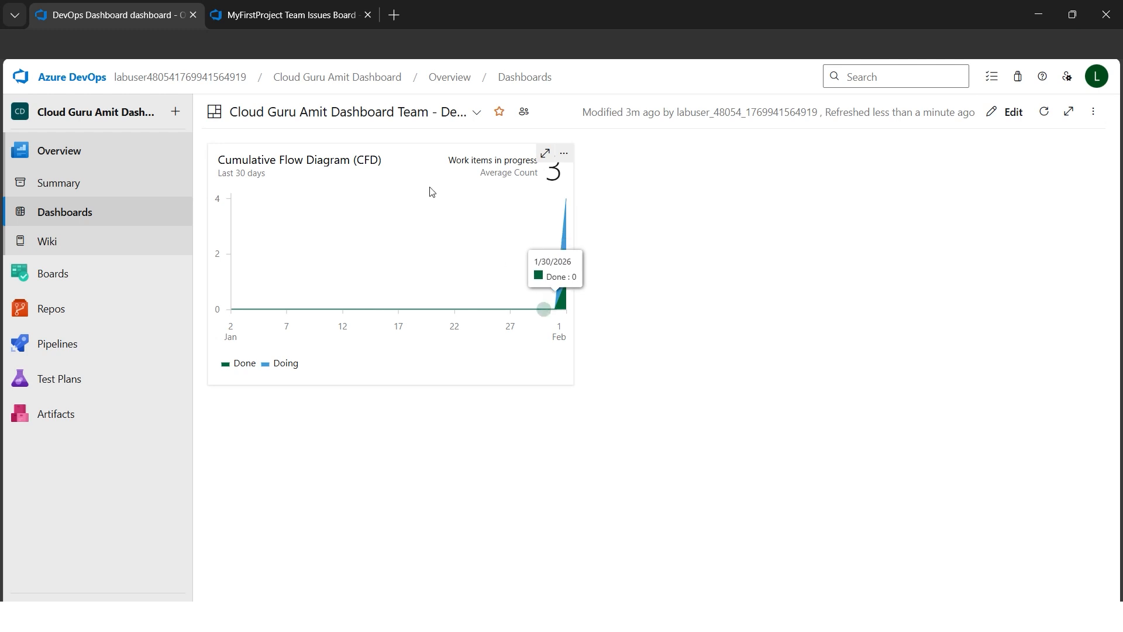
pyautogui.click(305, 18)
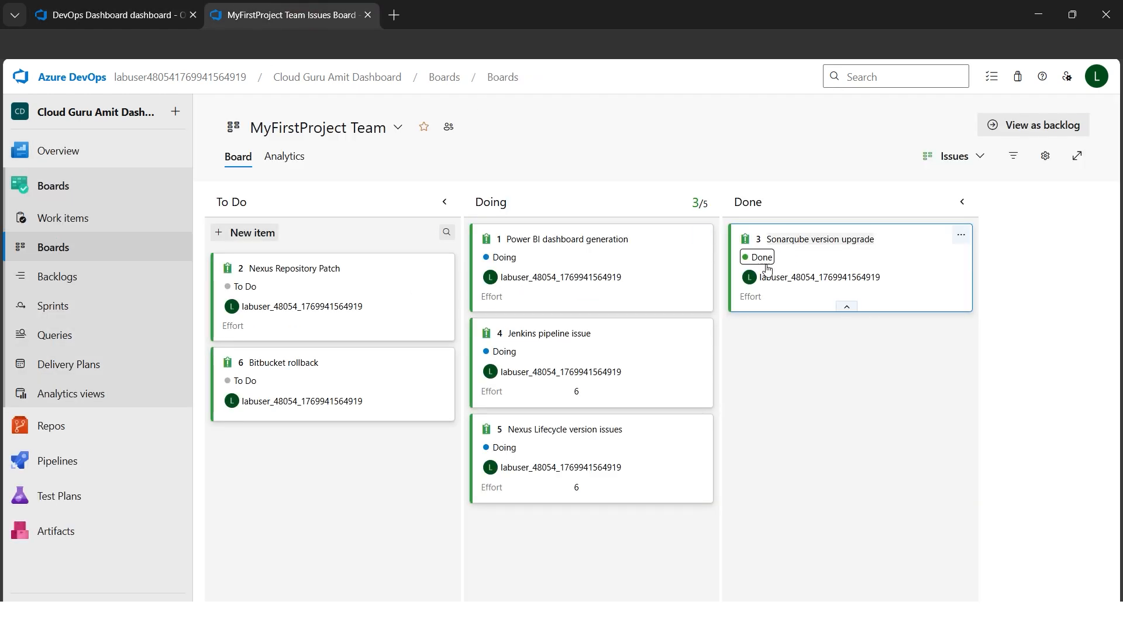
pyautogui.click(112, 14)
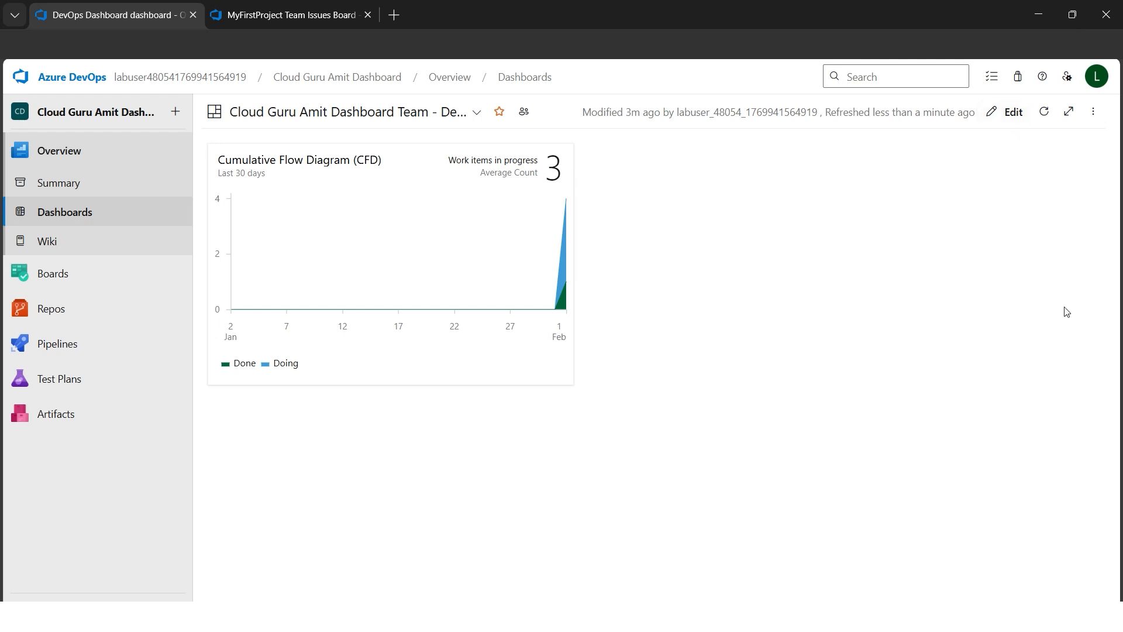
# Put the dashboard in edit mode, search the widgets for "cyc", and add the Cycle Time widget.
pyautogui.click(998, 122)
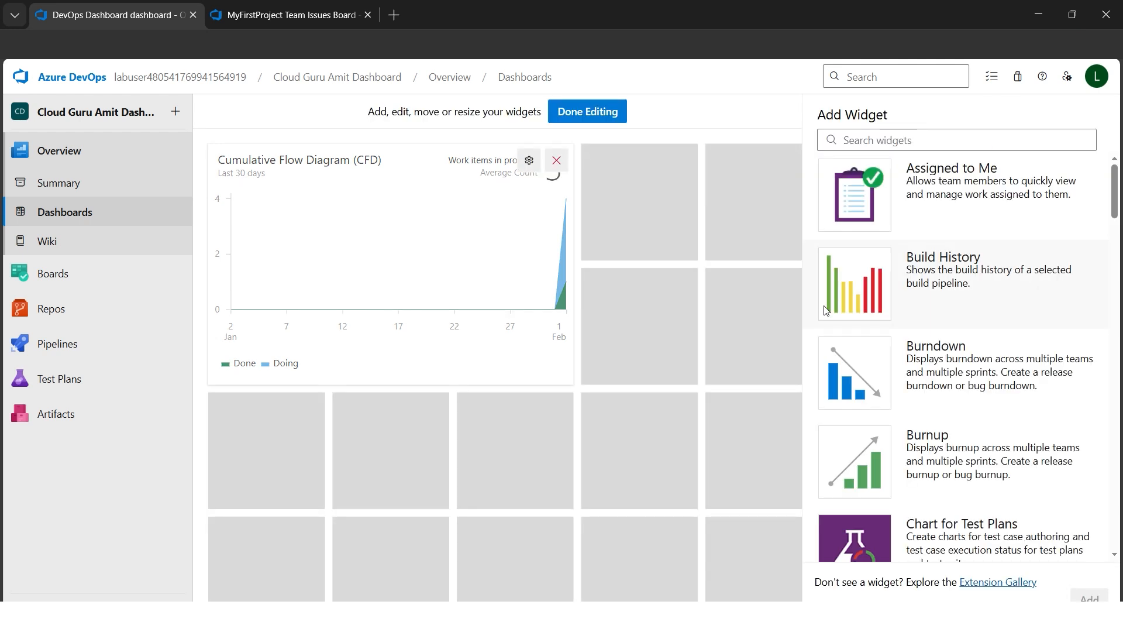
pyautogui.click(899, 140)
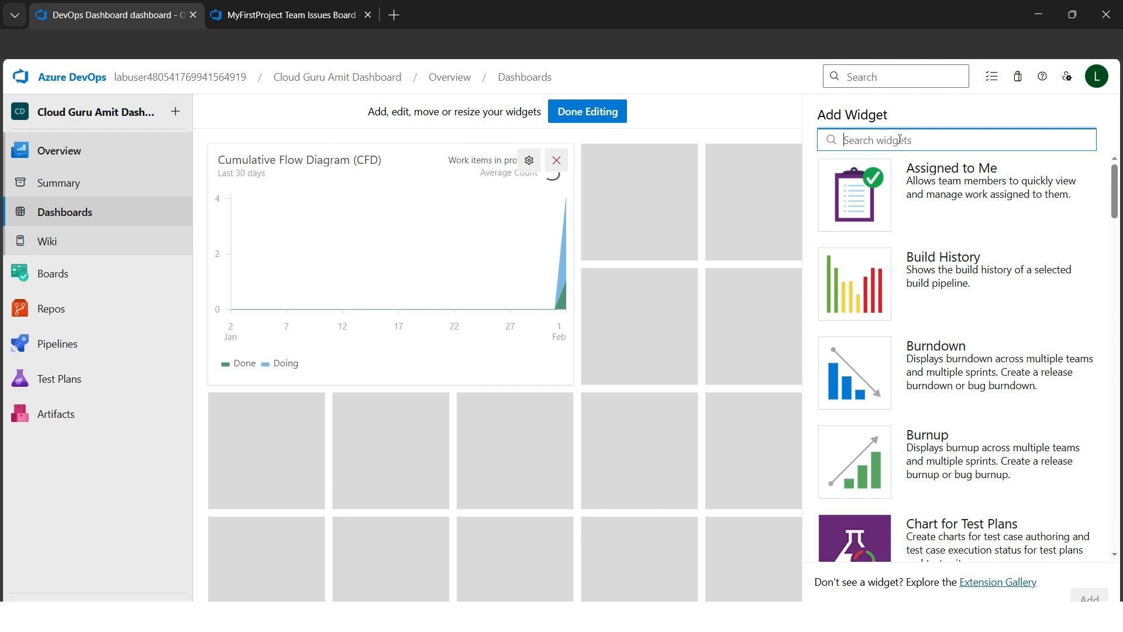
pyautogui.write('cyc')
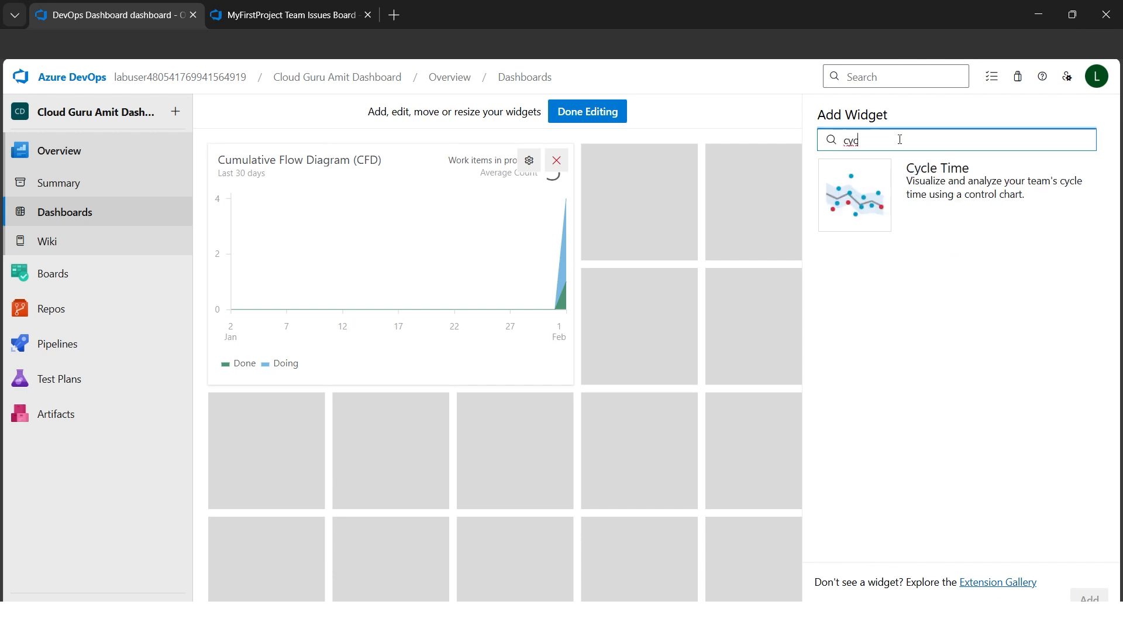
pyautogui.click(977, 183)
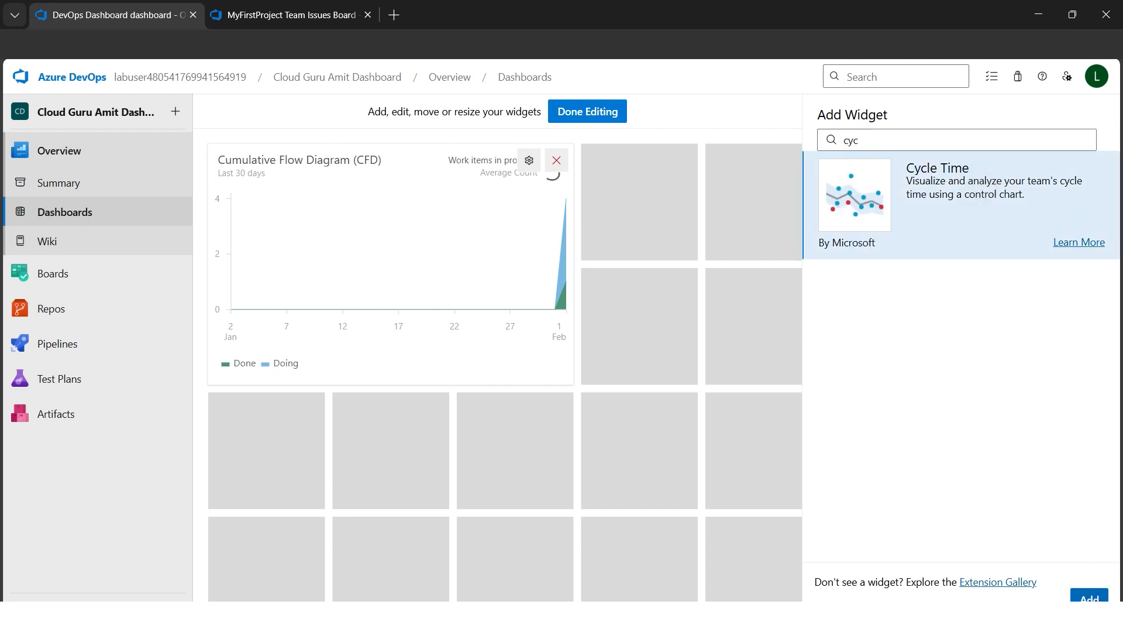
pyautogui.click(1089, 597)
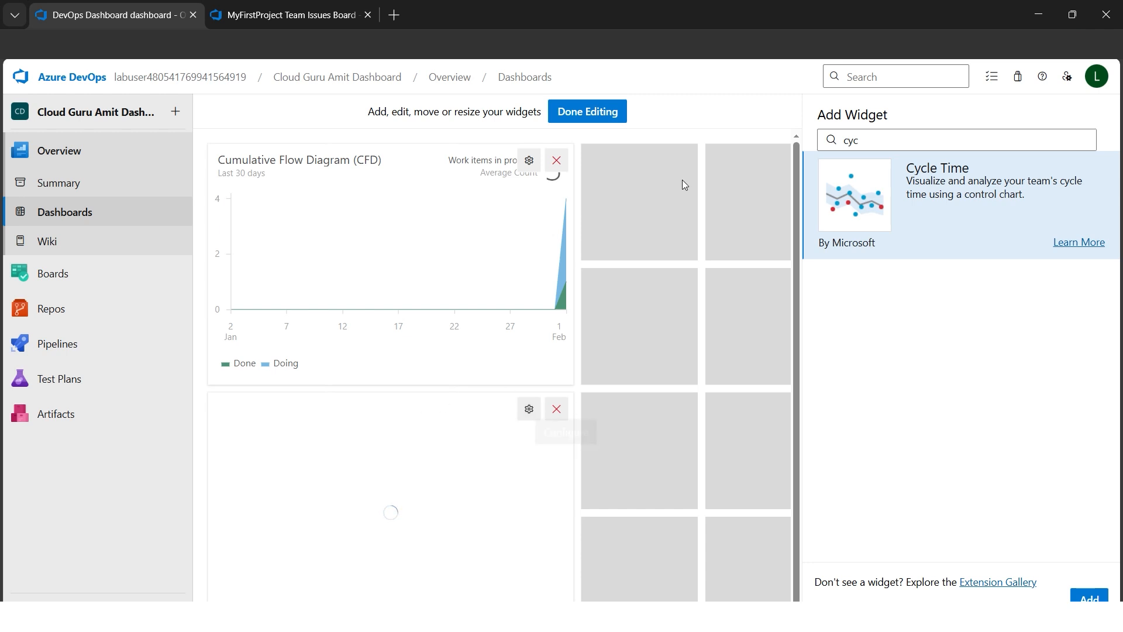
# Open the Cycle Time widget's configuration, try a width of 2, and set the width back to 3, keeping the height at 2.
pyautogui.click(529, 408)
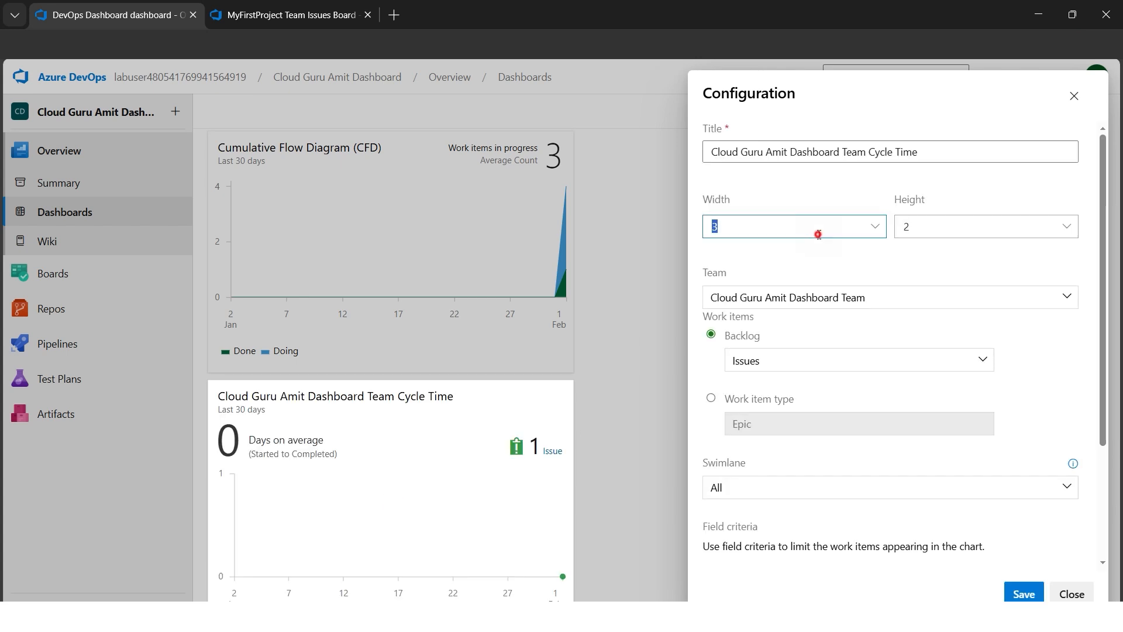
pyautogui.click(817, 228)
pyautogui.click(760, 255)
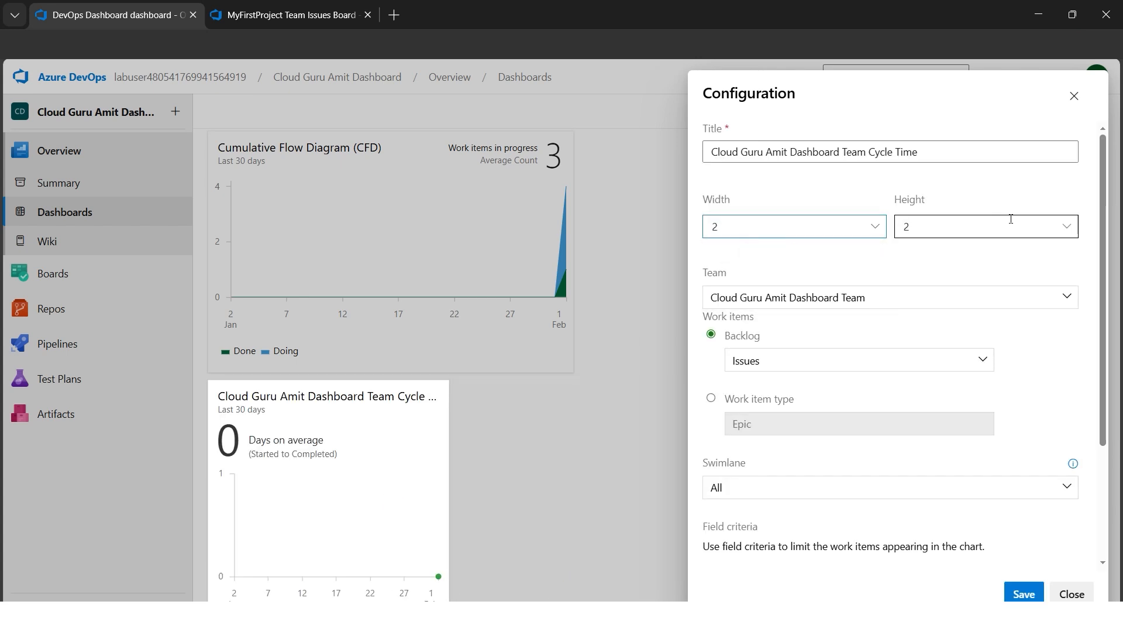
pyautogui.click(1029, 227)
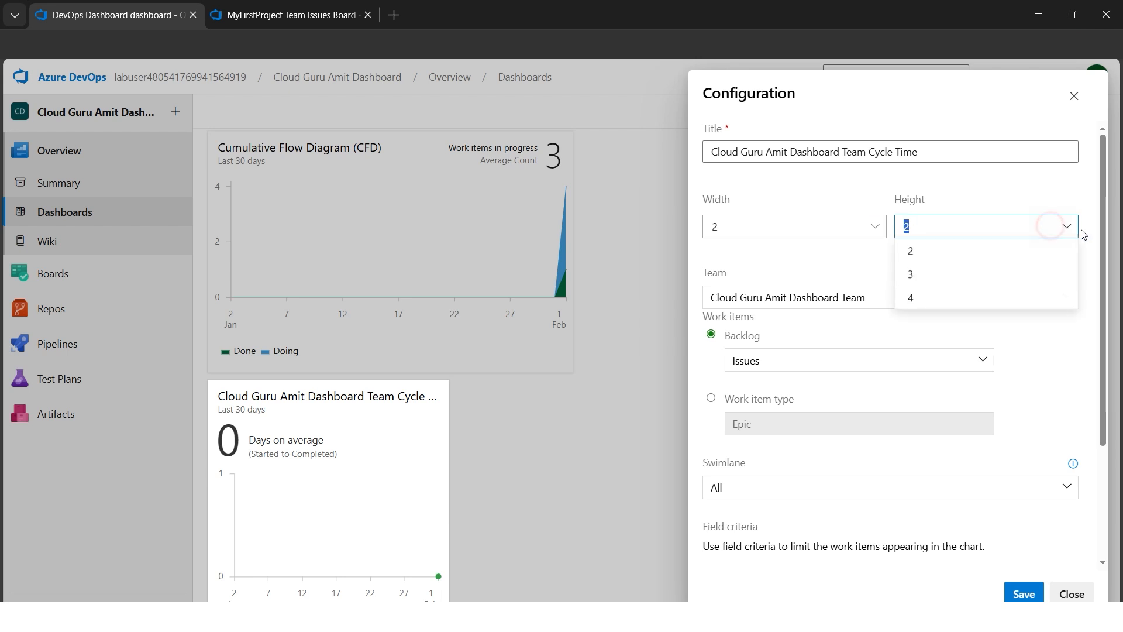
pyautogui.click(844, 263)
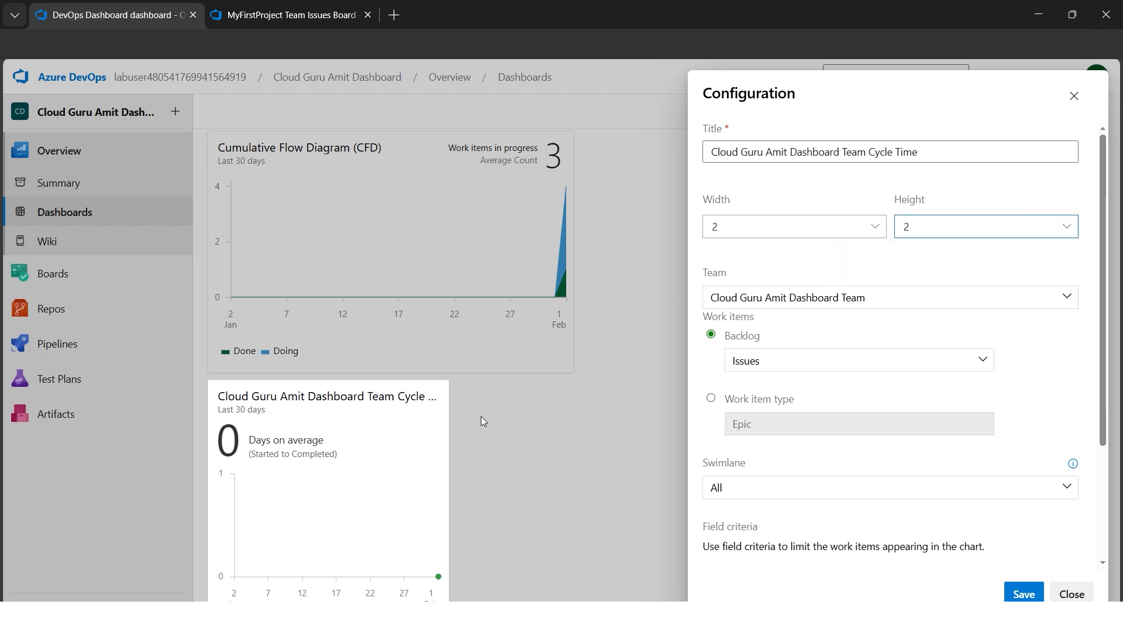
pyautogui.click(872, 229)
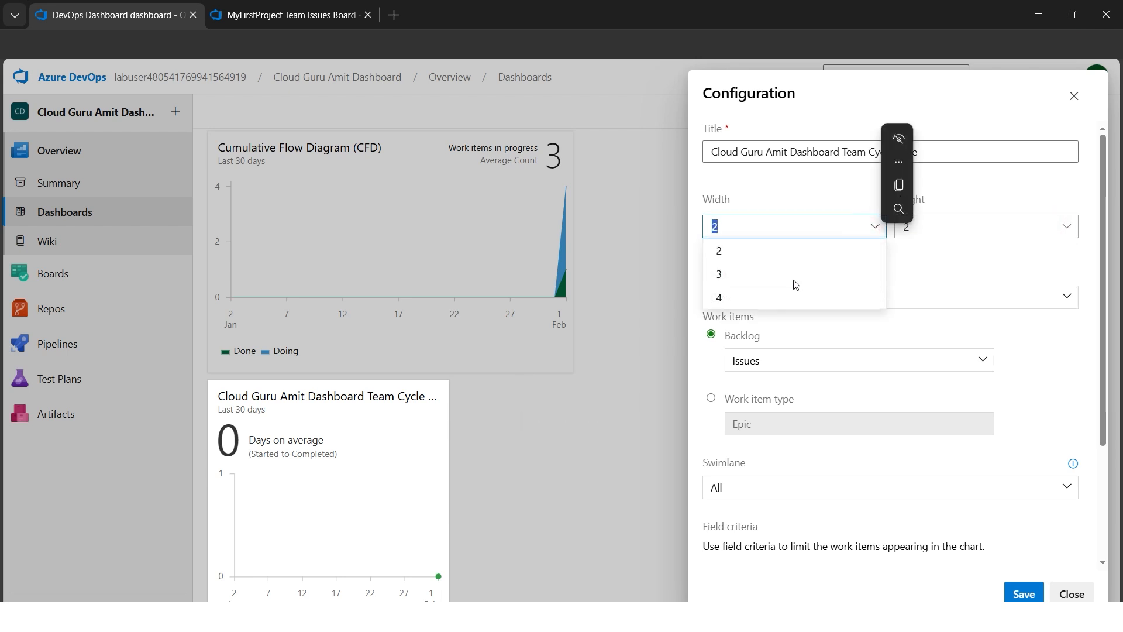
pyautogui.click(766, 284)
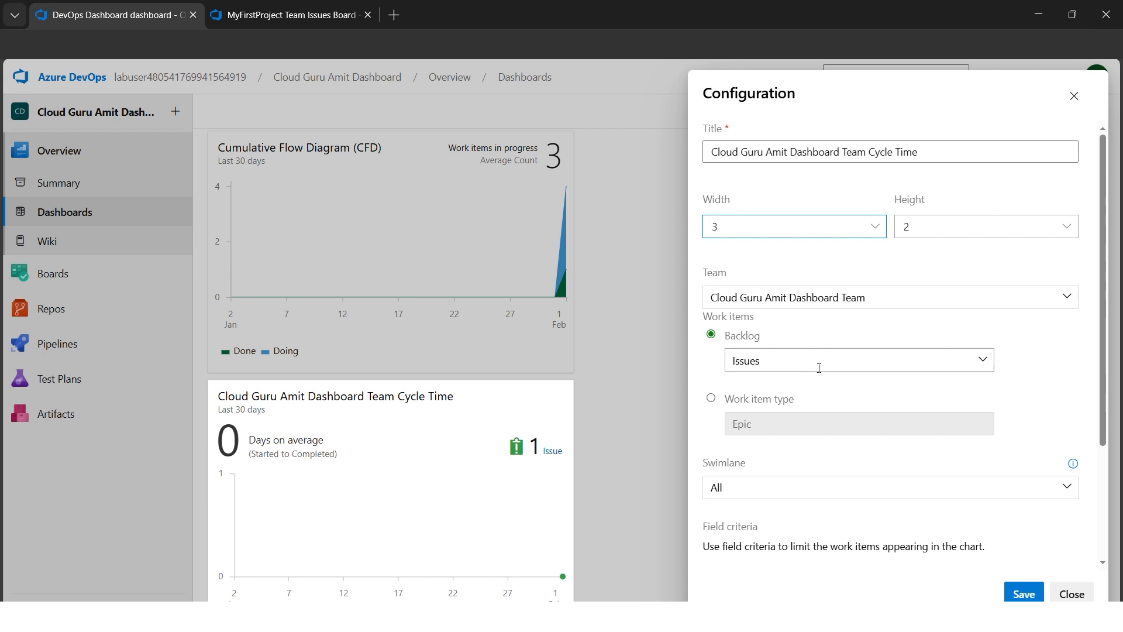
# Check the backlog choices, keep Issues, add a field criterion to the Cycle Time widget, and open its list of fields.
pyautogui.click(983, 359)
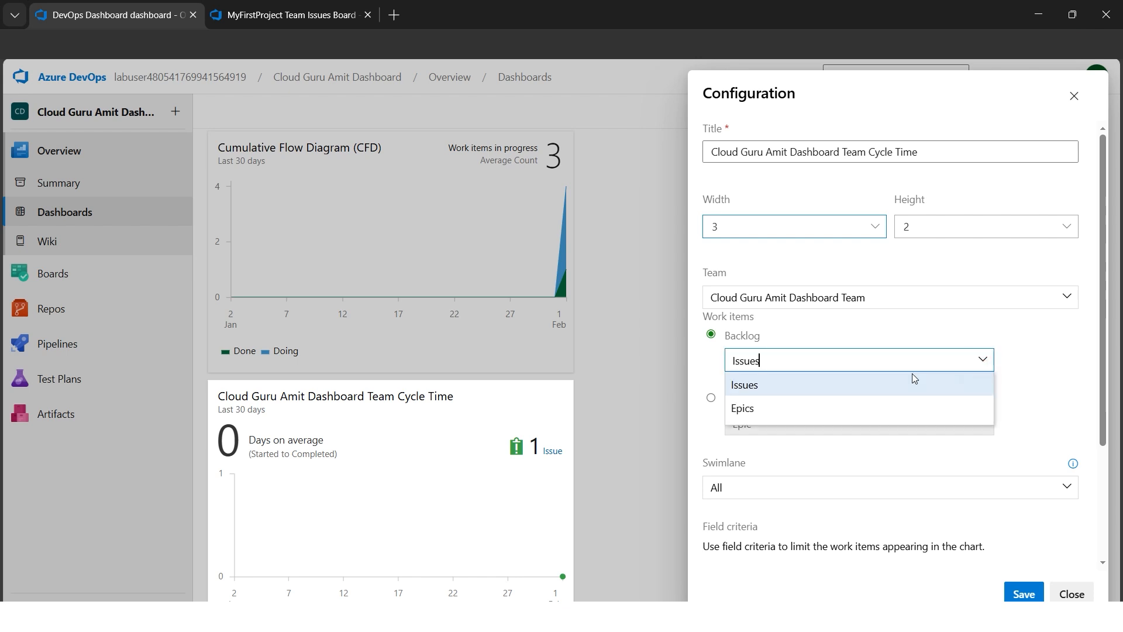
pyautogui.click(1045, 363)
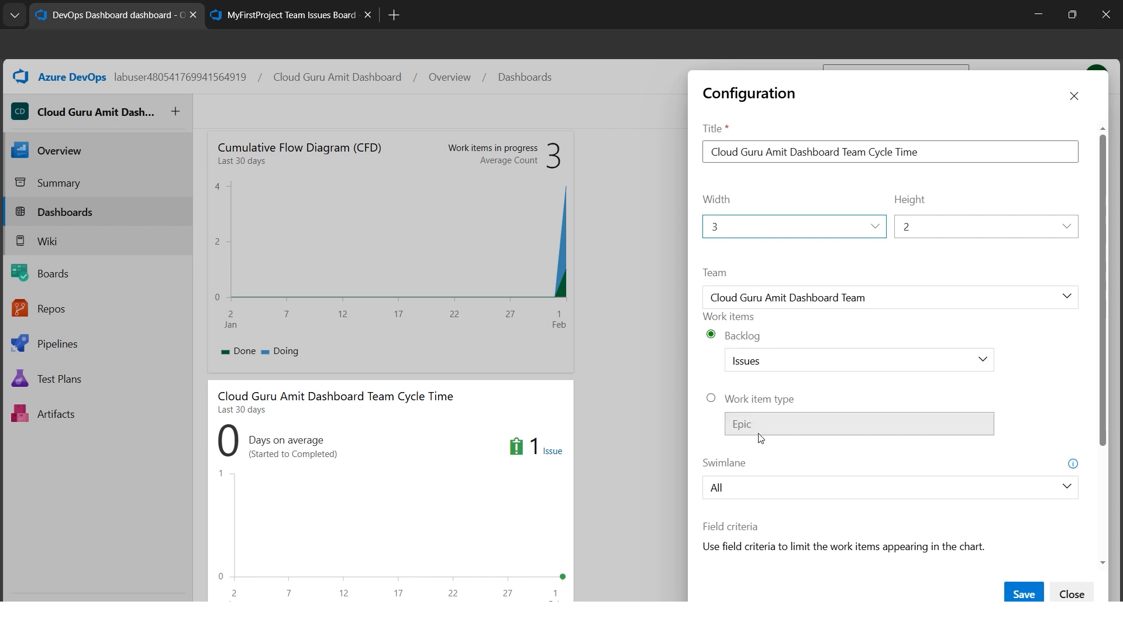
pyautogui.scroll(-3, 790, 451)
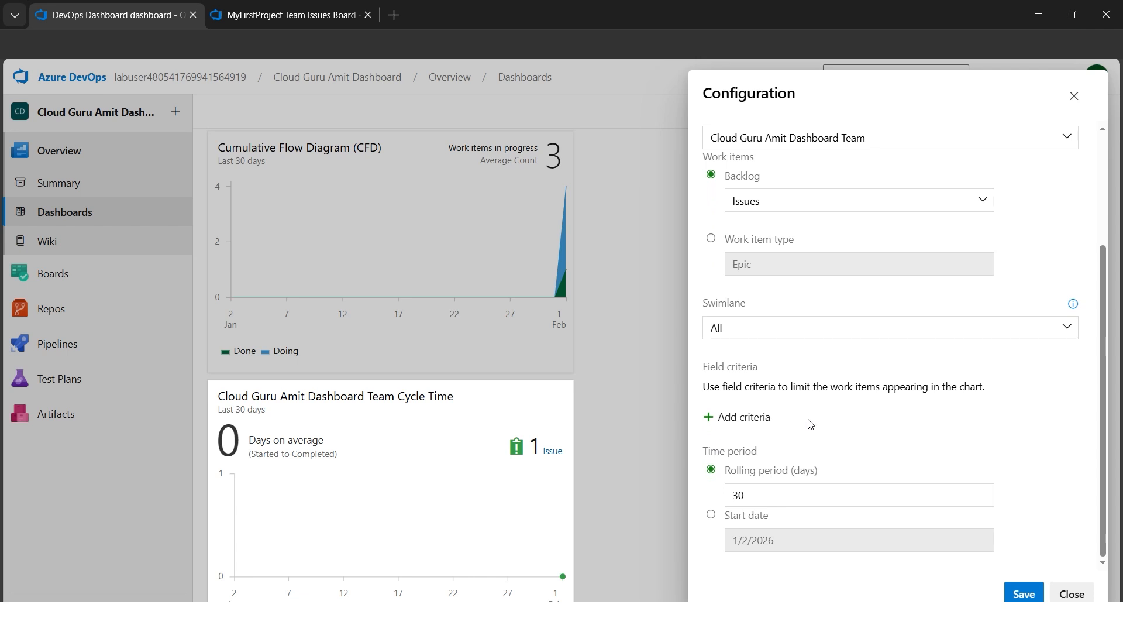
pyautogui.click(736, 417)
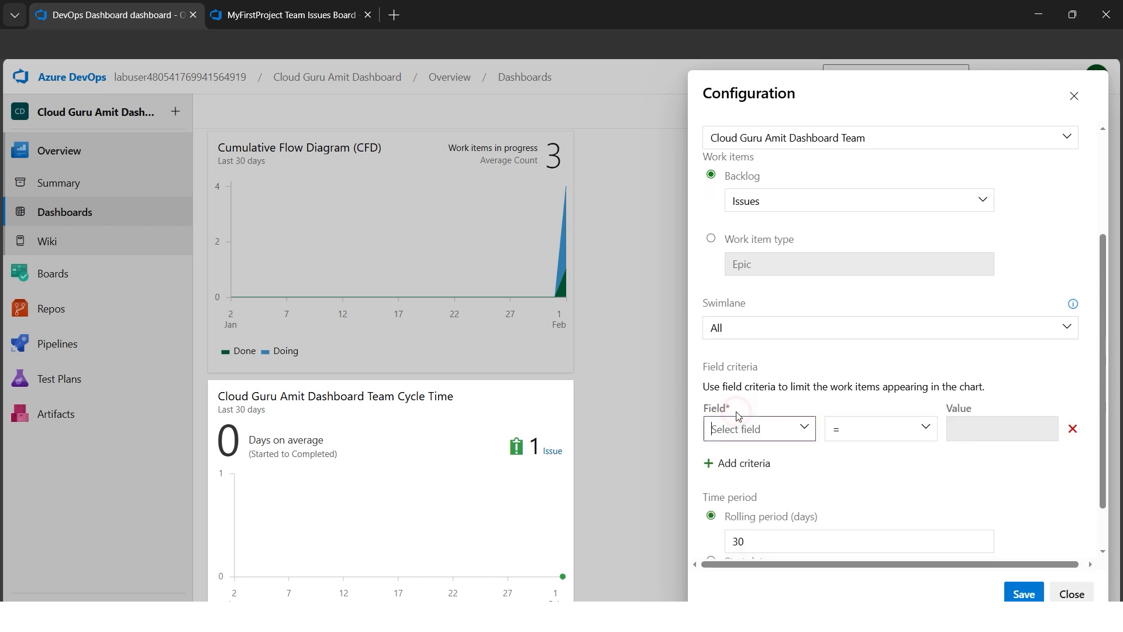
pyautogui.click(801, 429)
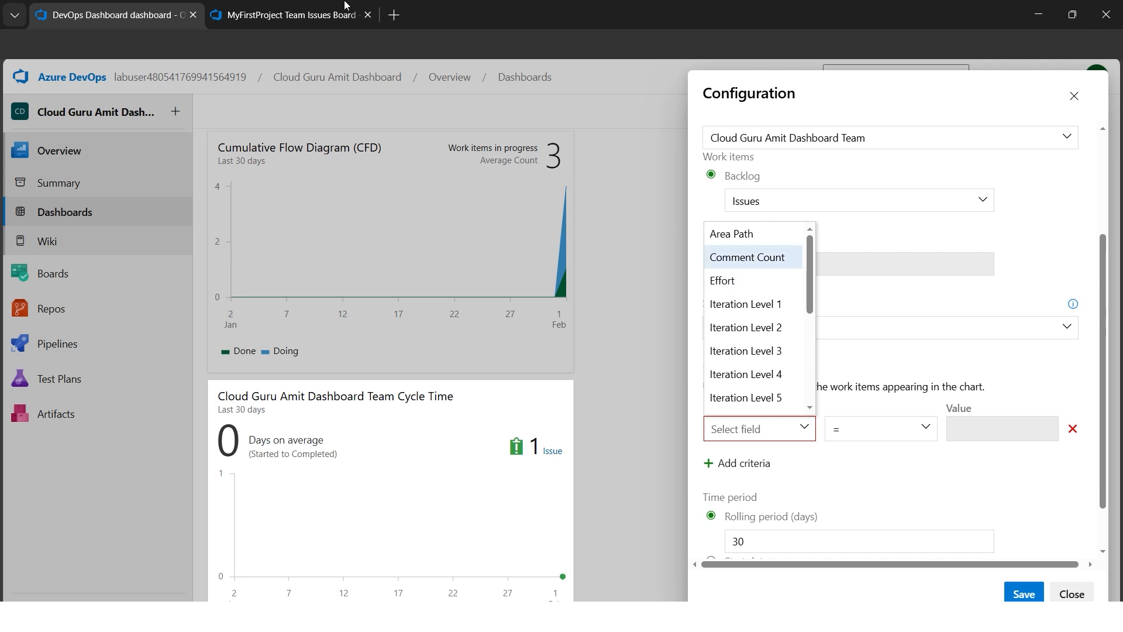
# Check the Effort value of the Jenkins pipeline issue on the board and return to the widget configuration.
pyautogui.click(319, 18)
pyautogui.click(576, 392)
pyautogui.press('Return')
pyautogui.click(503, 307)
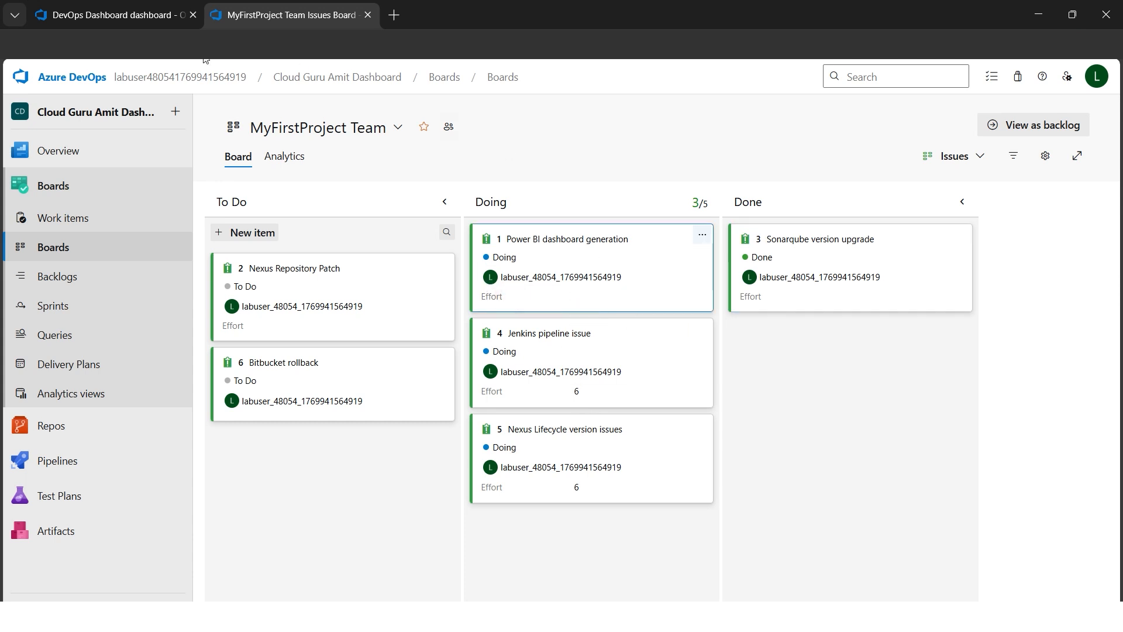
pyautogui.click(113, 22)
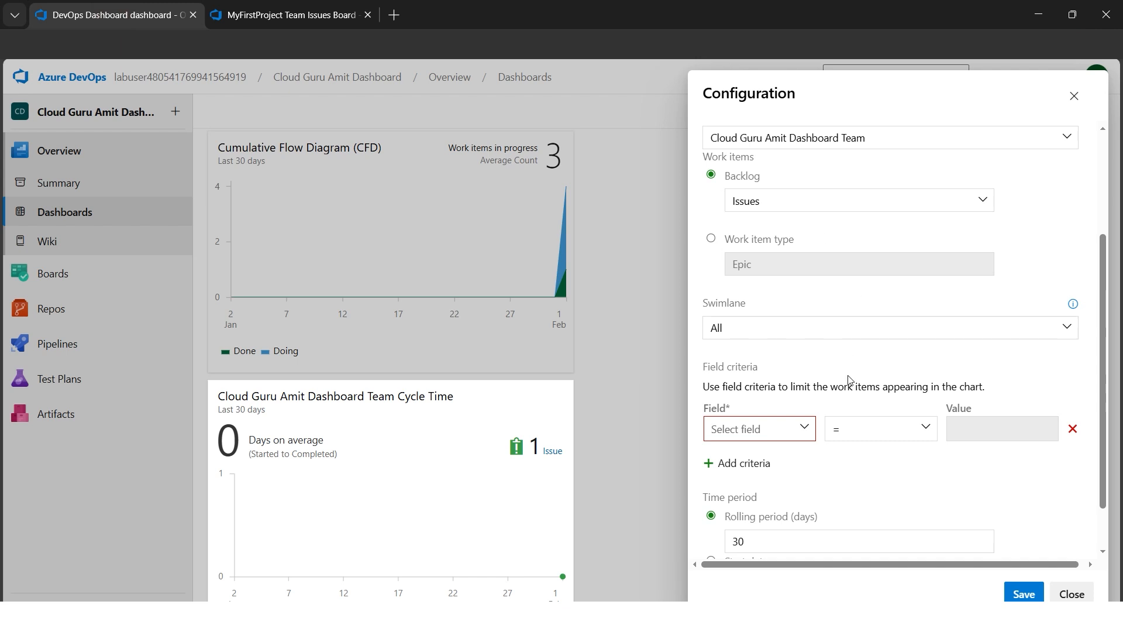
# Set the Cycle Time widget's field criterion to Effort = 6.
pyautogui.click(792, 429)
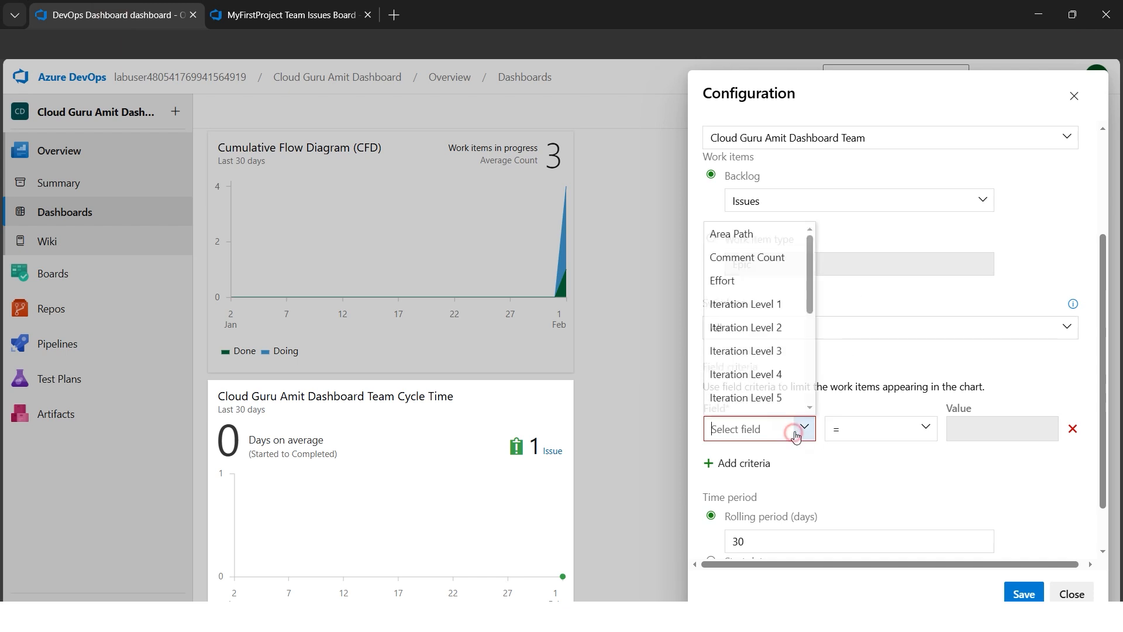
pyautogui.click(752, 282)
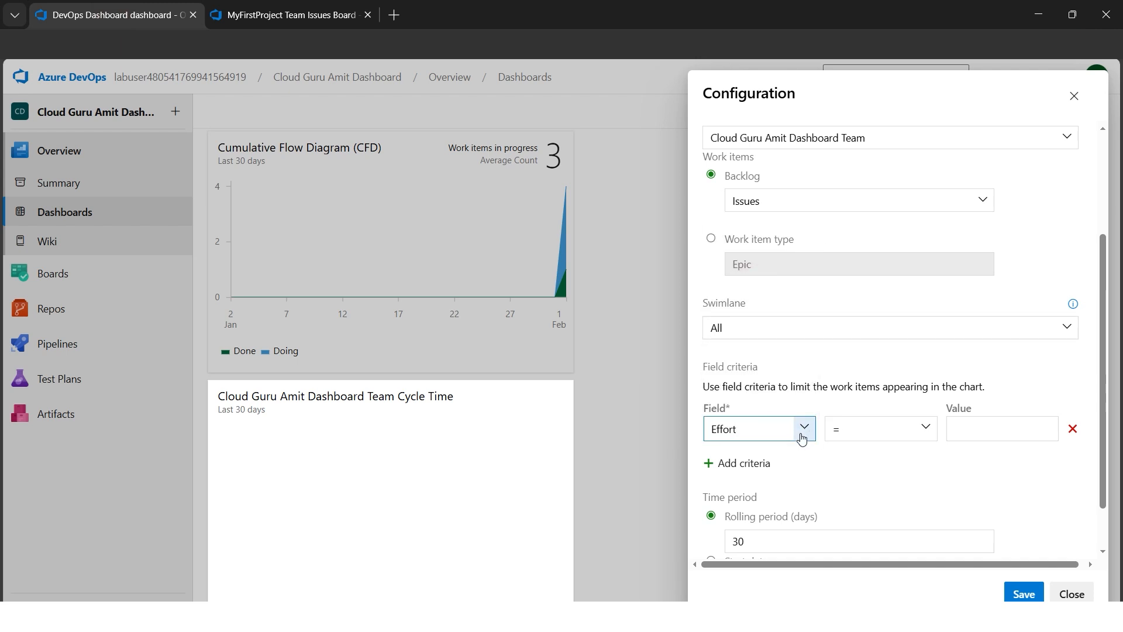
pyautogui.click(974, 434)
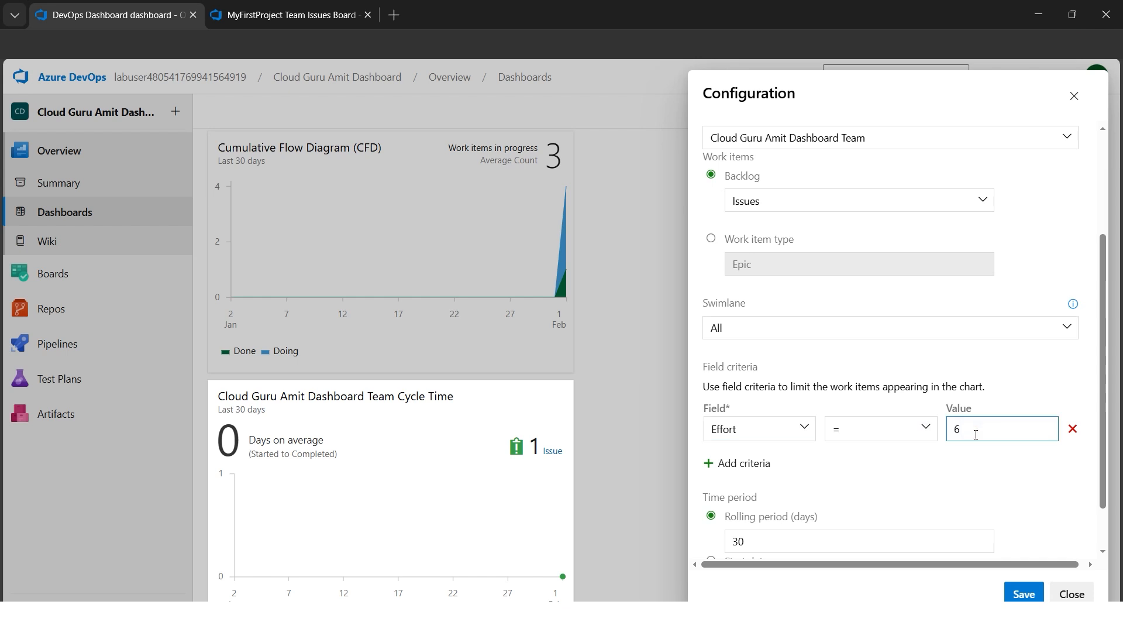
pyautogui.click(947, 496)
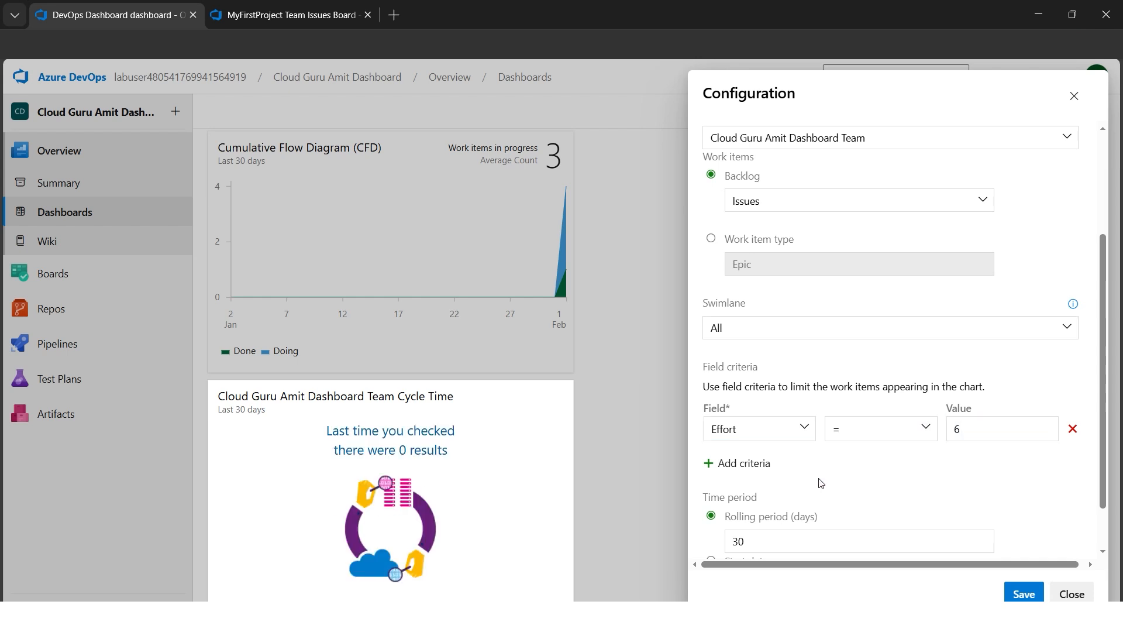
# Look through the other criterion fields and remove the Effort criterion from the Cycle Time widget.
pyautogui.scroll(-1, 821, 483)
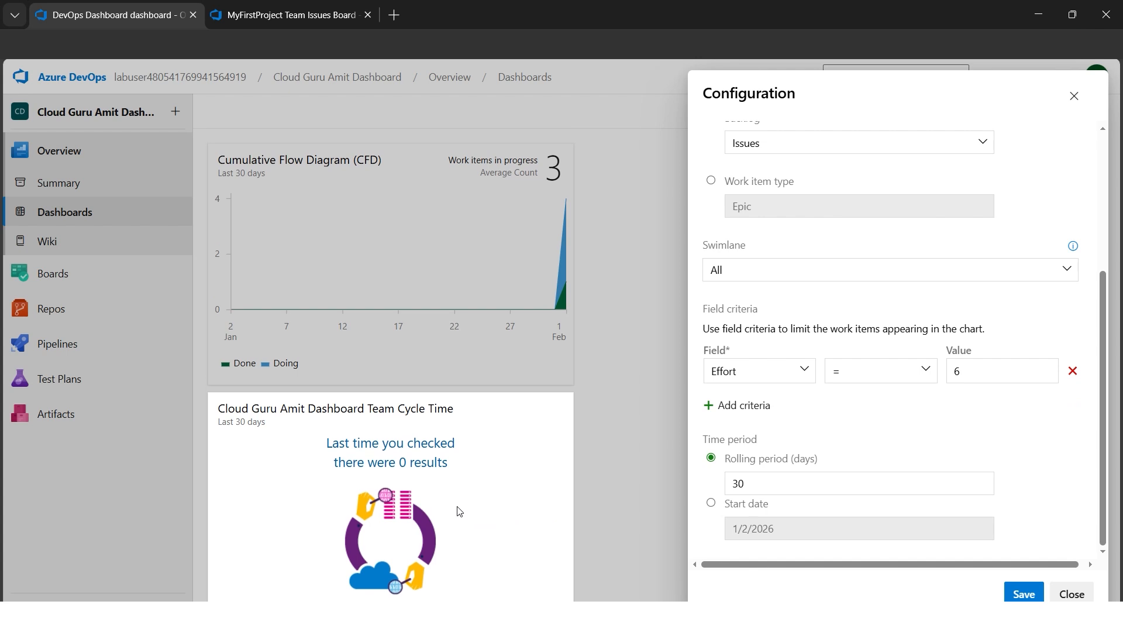
pyautogui.click(804, 368)
pyautogui.click(942, 411)
pyautogui.click(760, 370)
pyautogui.scroll(-2, 772, 489)
pyautogui.scroll(-2, 772, 489)
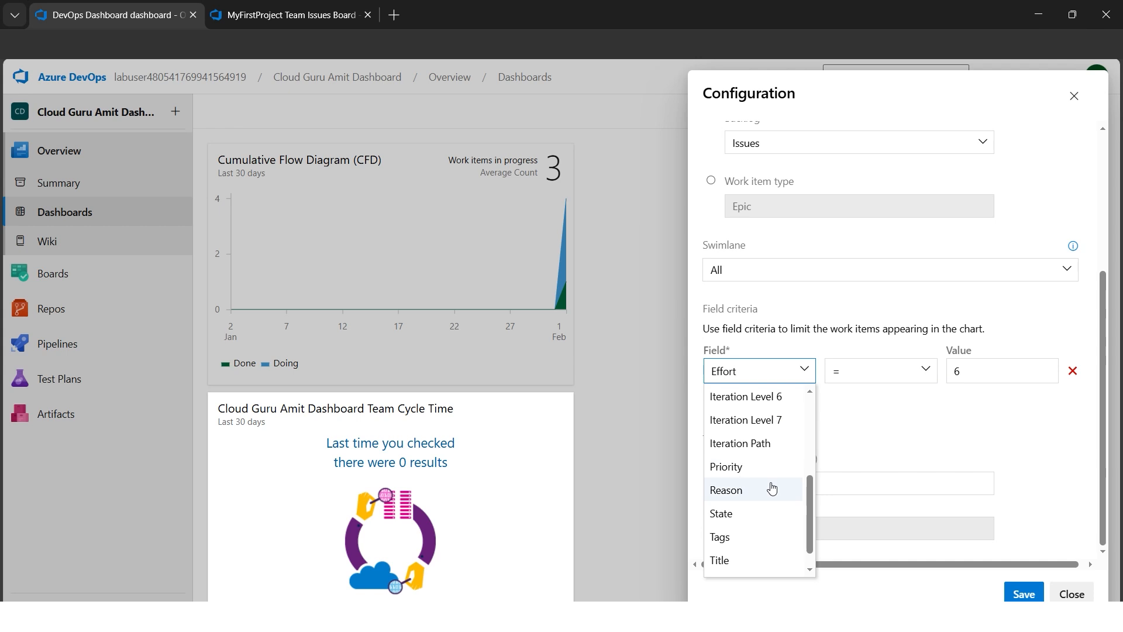
pyautogui.click(956, 421)
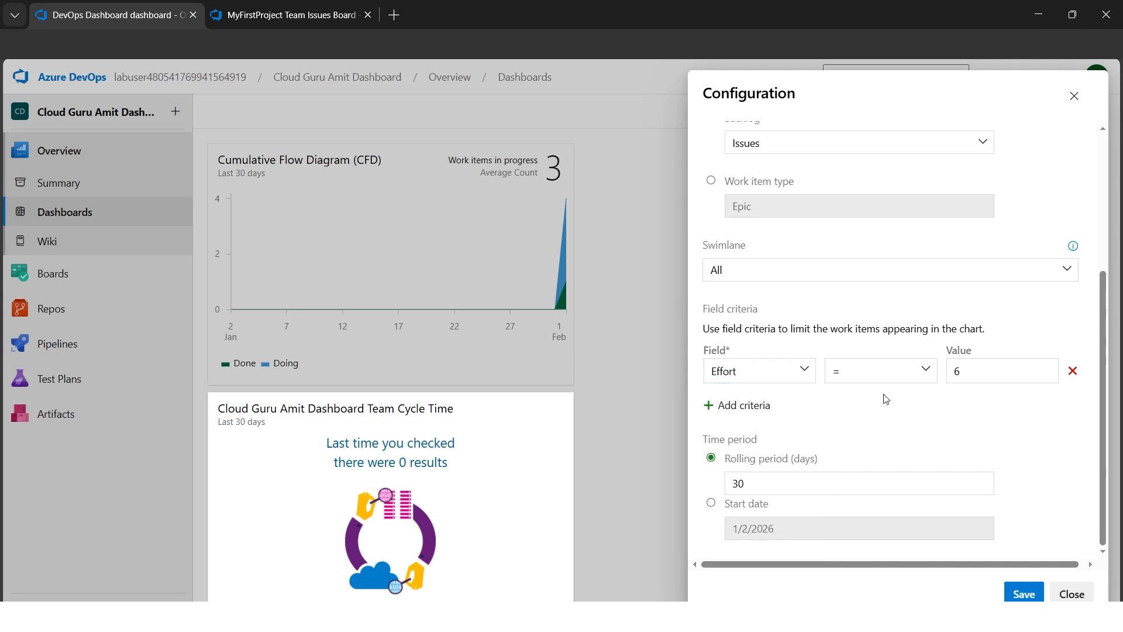
pyautogui.click(1074, 374)
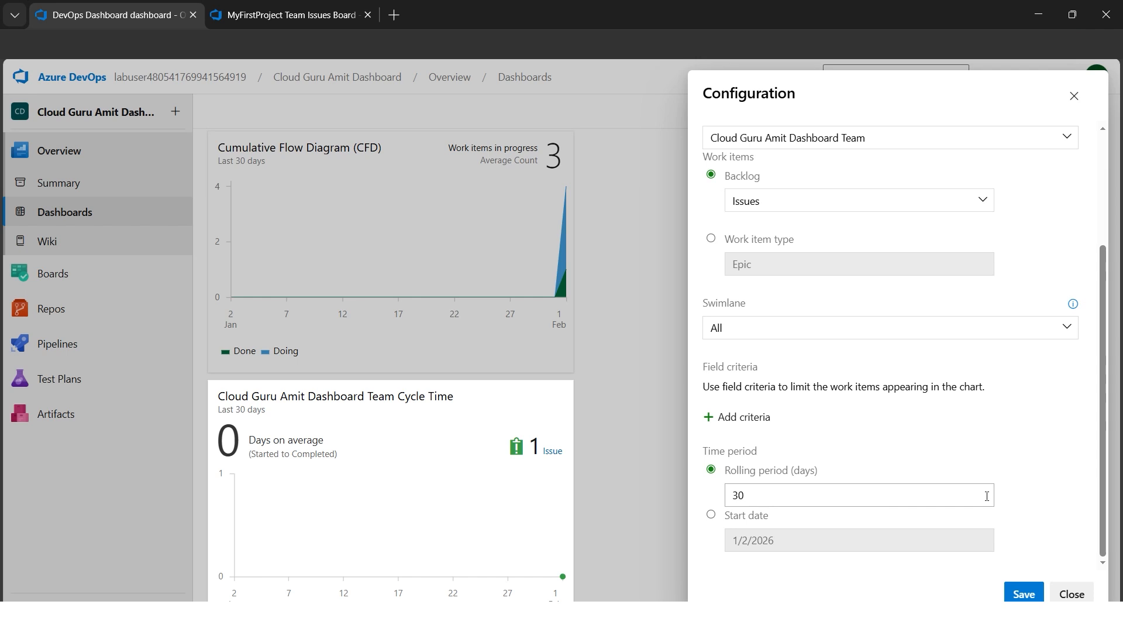
# Review the Cycle Time widget's remaining settings and save its configuration.
pyautogui.scroll(3, 986, 498)
pyautogui.scroll(-3, 988, 497)
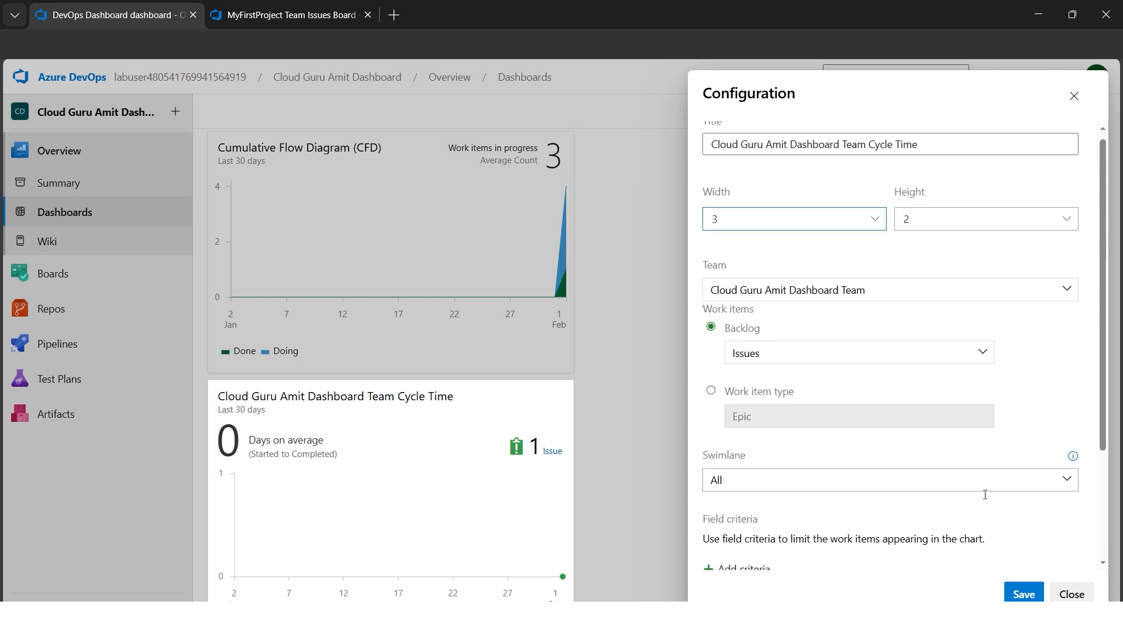
pyautogui.click(1025, 590)
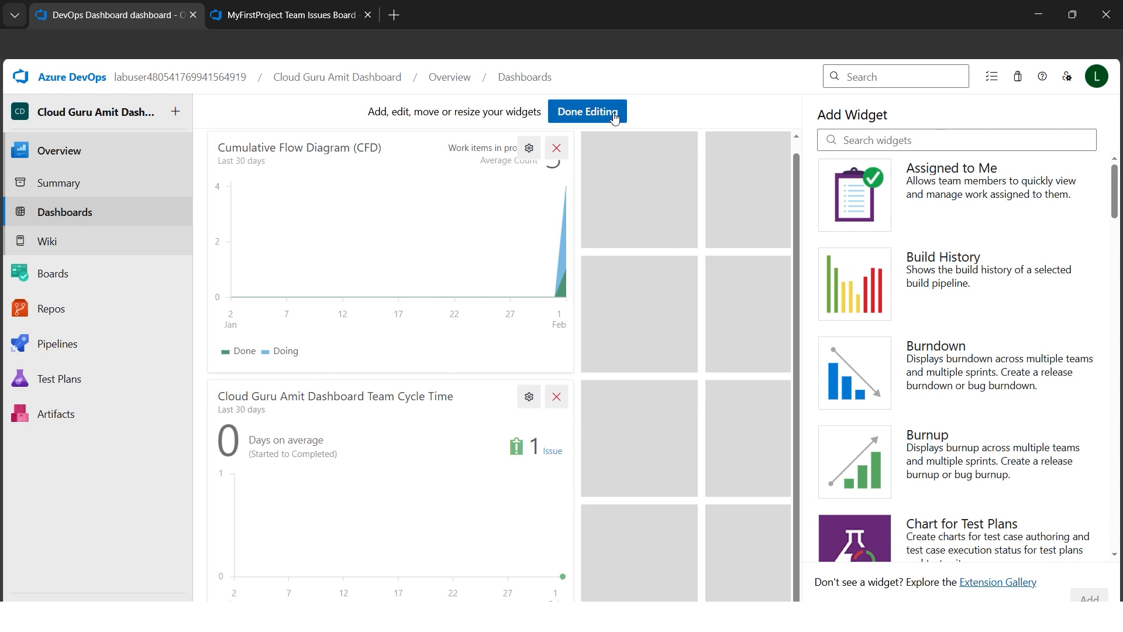
# Search the widgets for "bui", replace the search with "lead", and add the Lead Time widget to the dashboard.
pyautogui.click(978, 131)
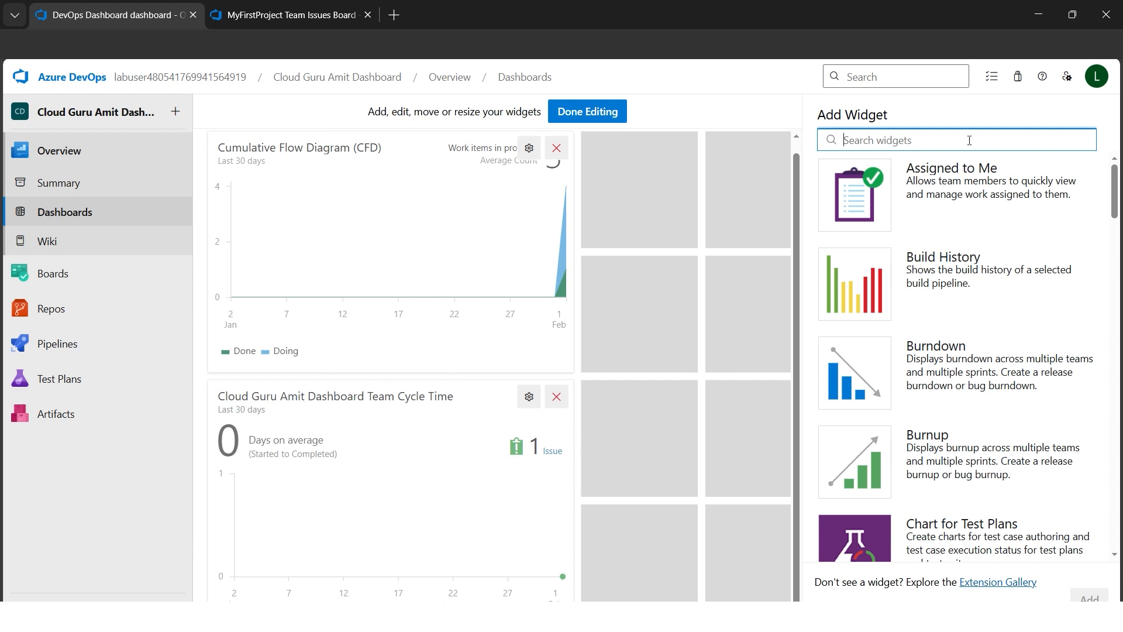
pyautogui.write('bui')
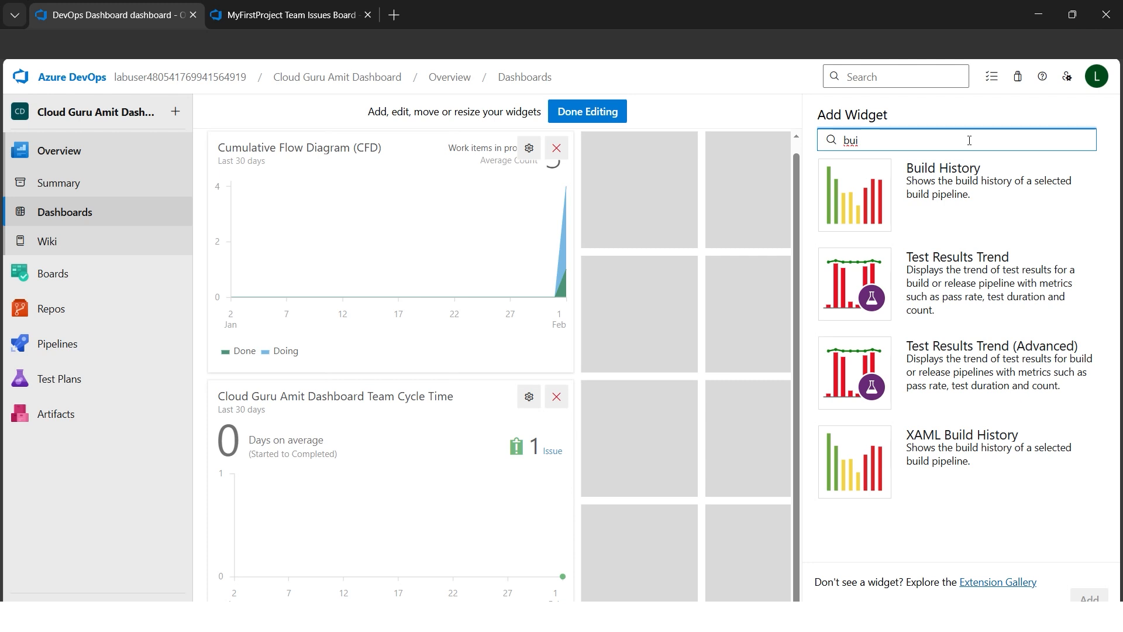
pyautogui.hotkey('ctrl', 'a')
pyautogui.write('lead')
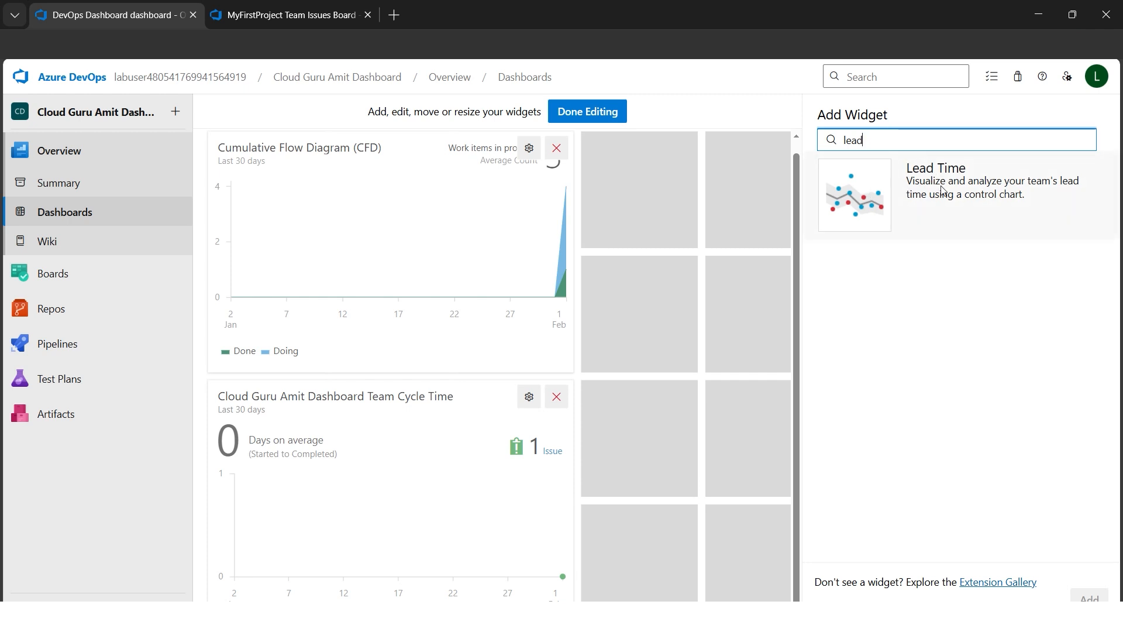
pyautogui.click(886, 191)
pyautogui.click(1089, 596)
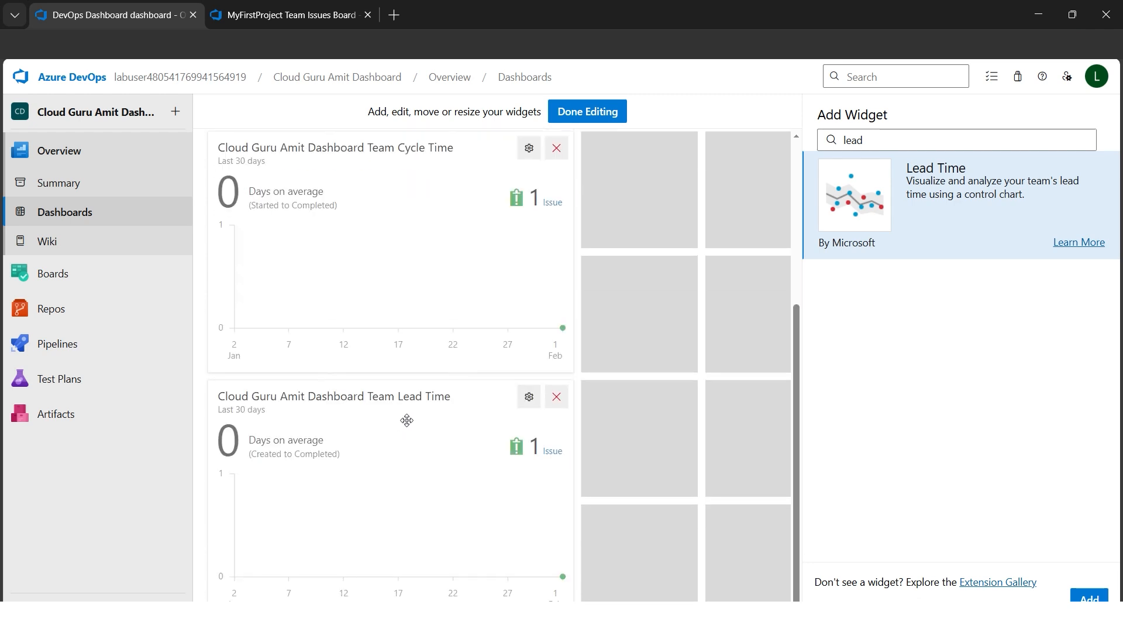
# Review the Lead Time widget's size, team, backlog, swimlane, and time period settings, and close its configuration without saving.
pyautogui.click(529, 397)
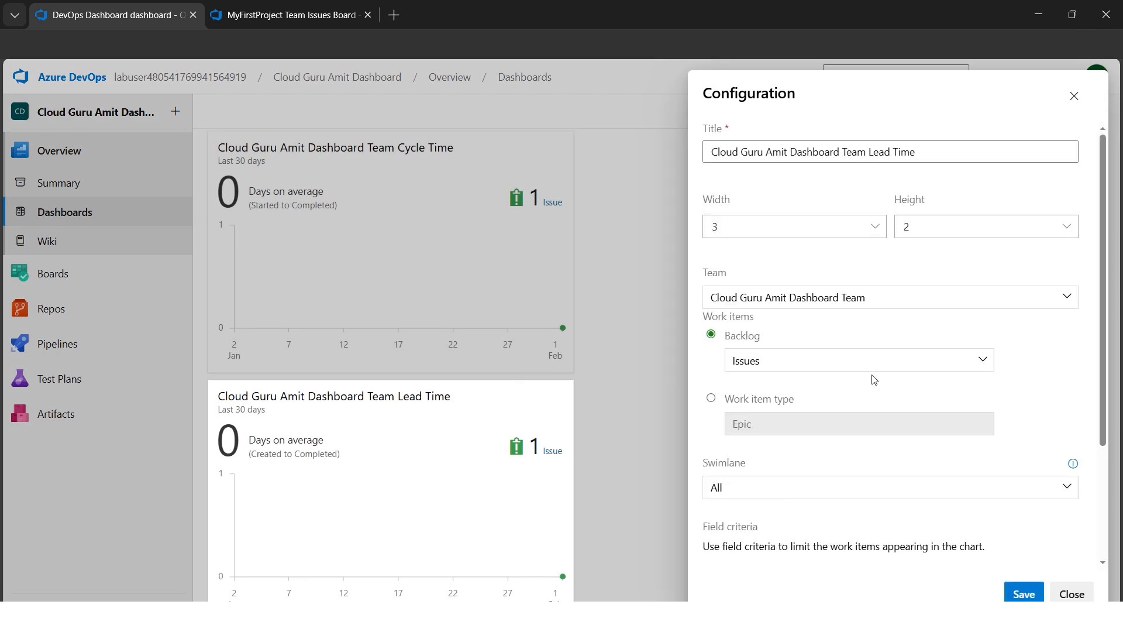
pyautogui.scroll(-3, 872, 378)
pyautogui.scroll(3, 872, 379)
pyautogui.scroll(-1, 904, 293)
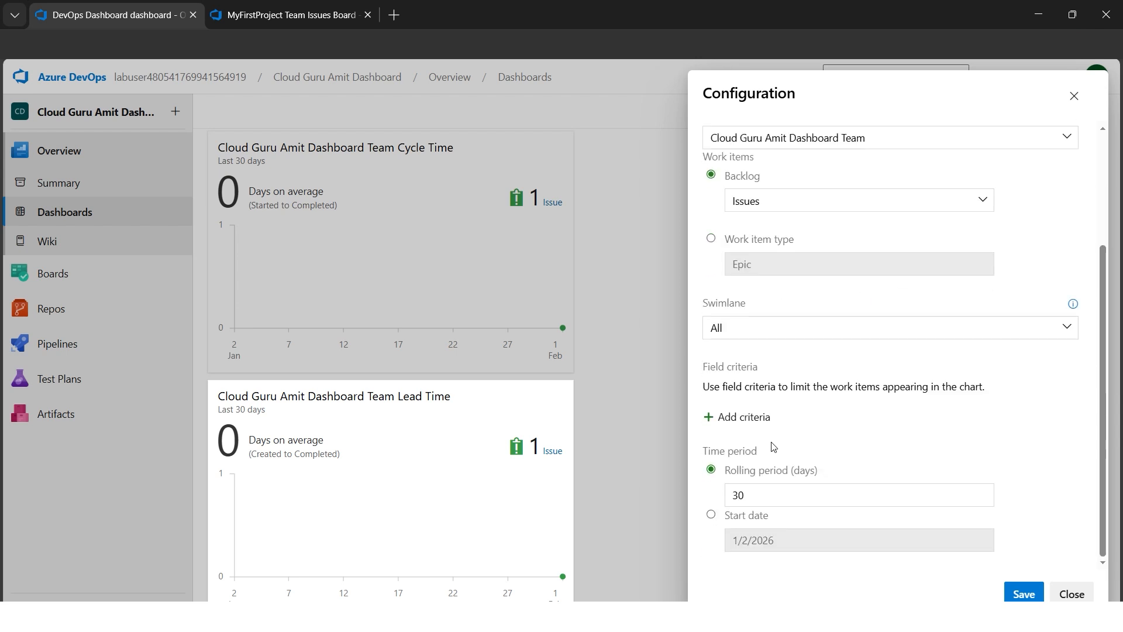
pyautogui.scroll(3, 773, 446)
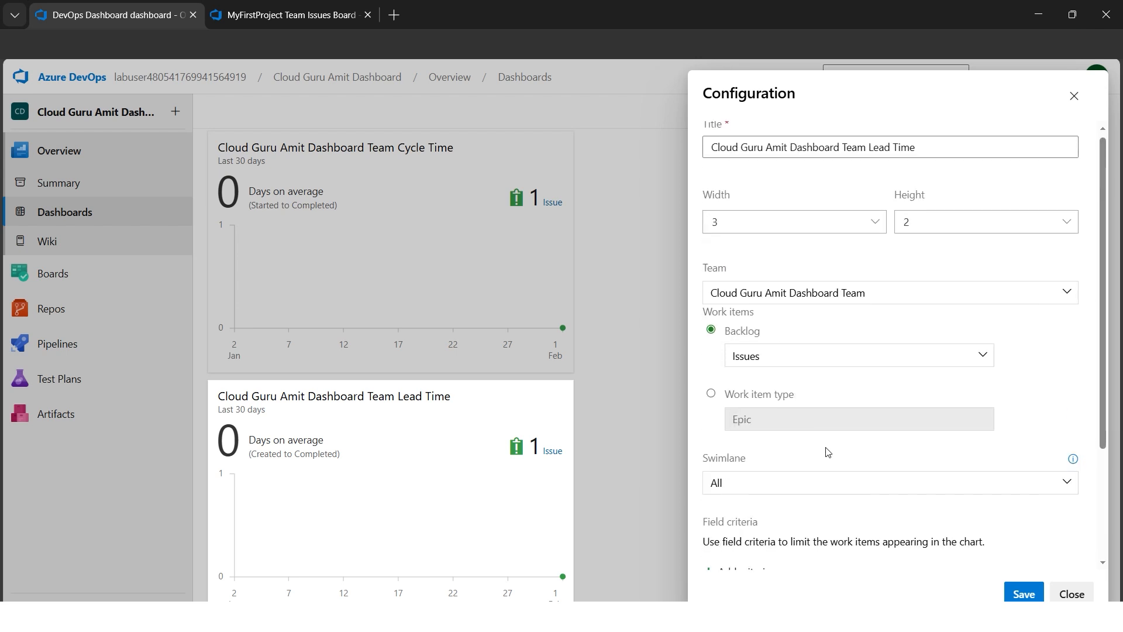
pyautogui.scroll(-3, 828, 451)
pyautogui.scroll(4, 889, 436)
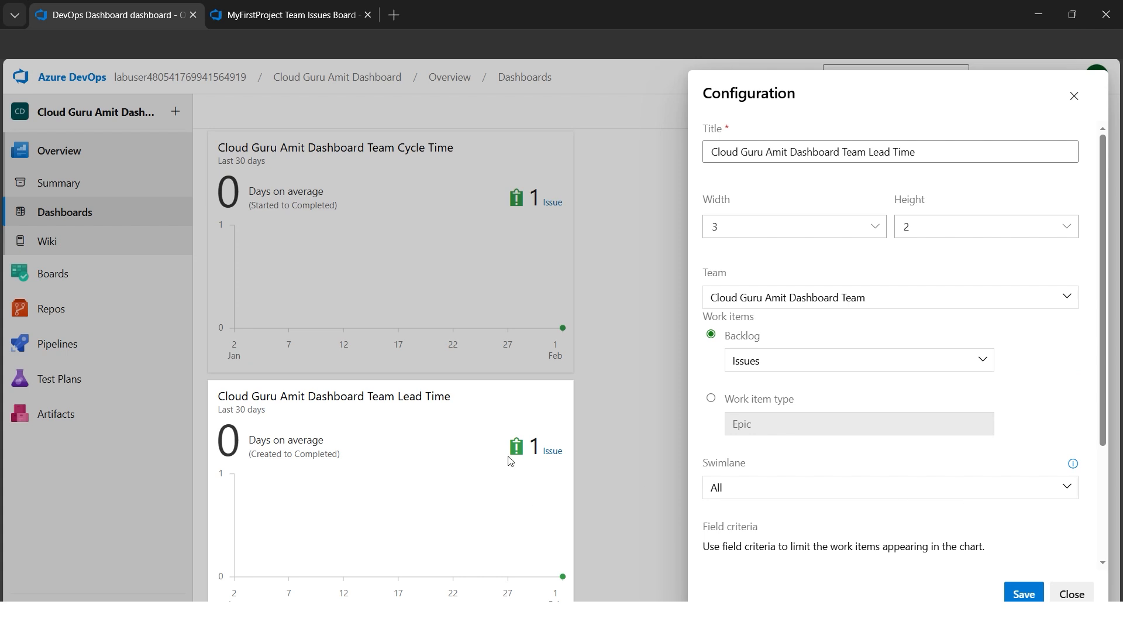
pyautogui.click(1079, 596)
pyautogui.click(648, 381)
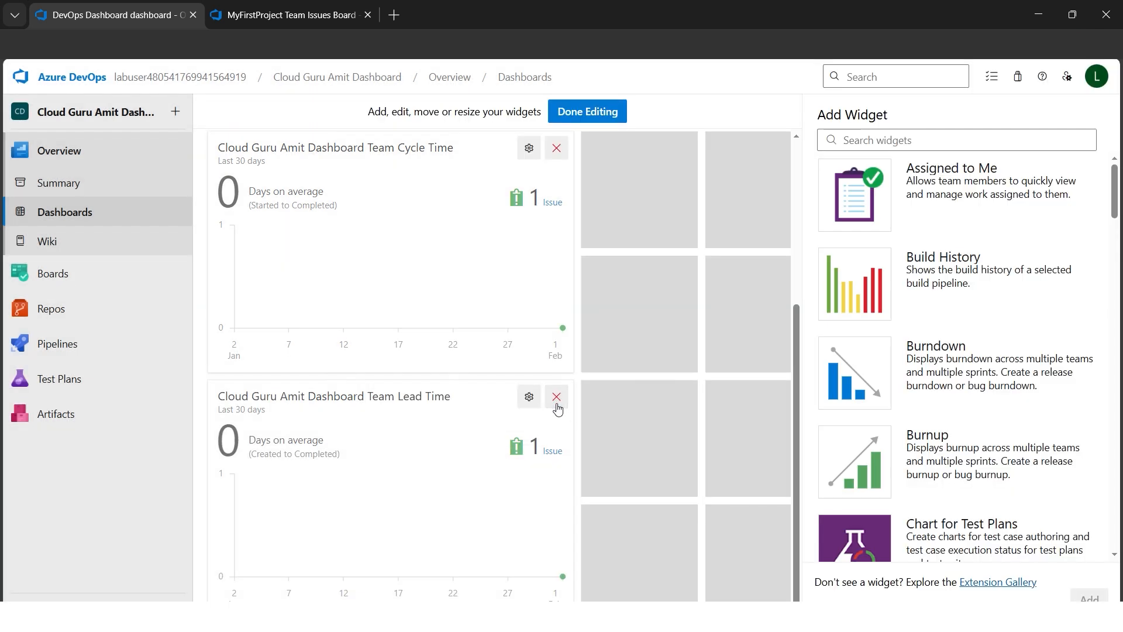
# Delete the Lead Time widget from the dashboard.
pyautogui.scroll(2, 557, 427)
pyautogui.scroll(-2, 556, 447)
pyautogui.click(556, 400)
pyautogui.click(648, 380)
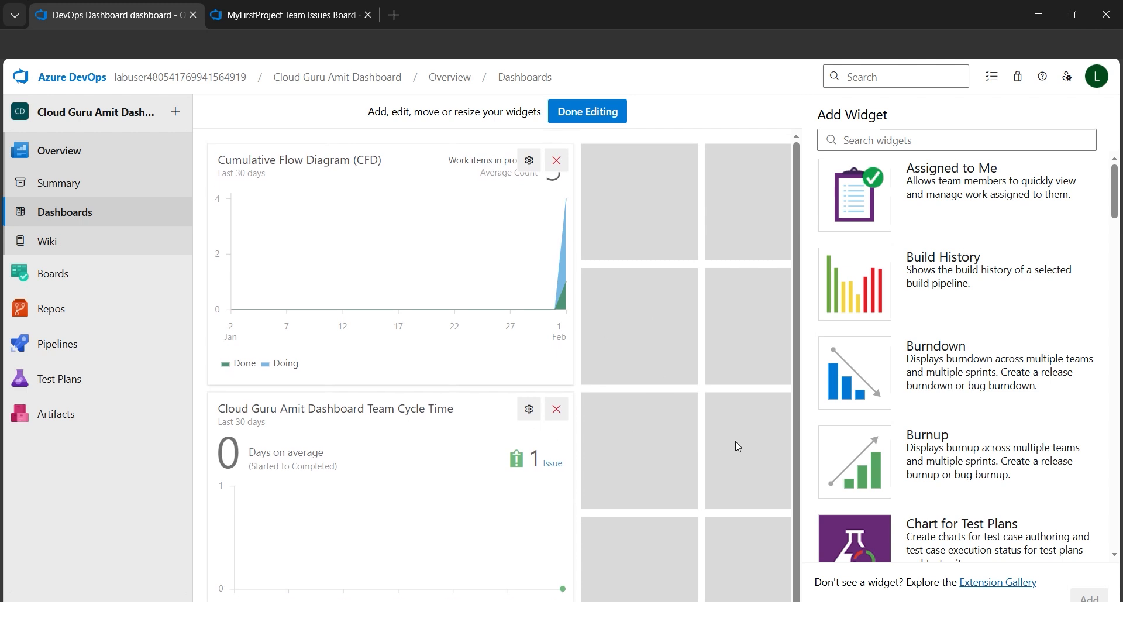
# Search the widgets for "relea" and switch to the Word document containing the Rollback.yaml pipeline code.
pyautogui.write('relea')
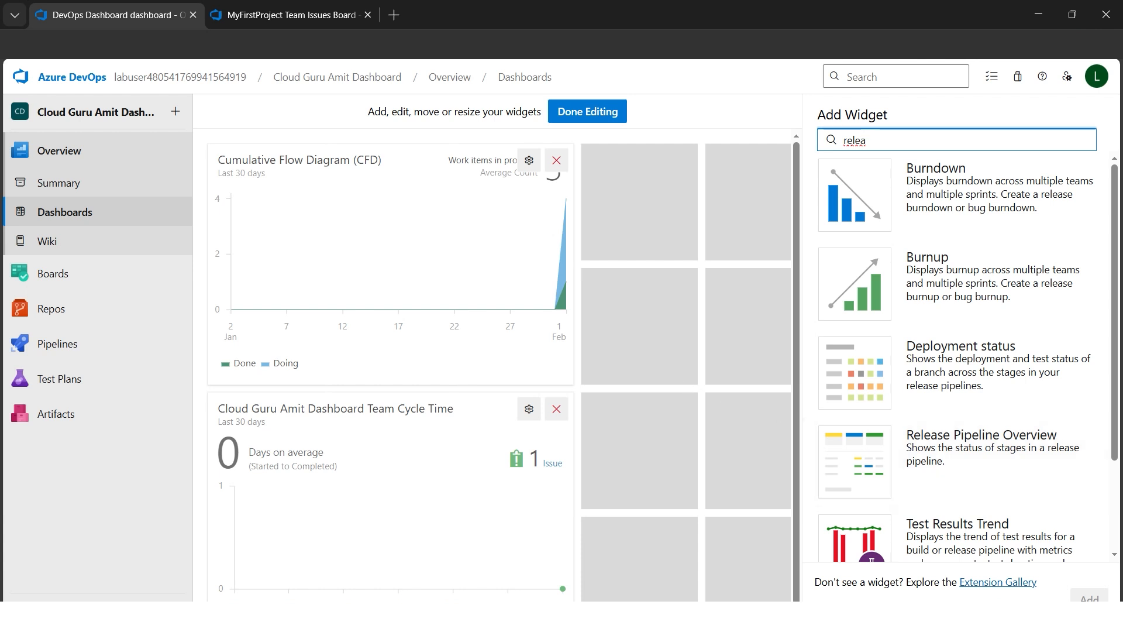
pyautogui.hotkey('alt', 'Tab')
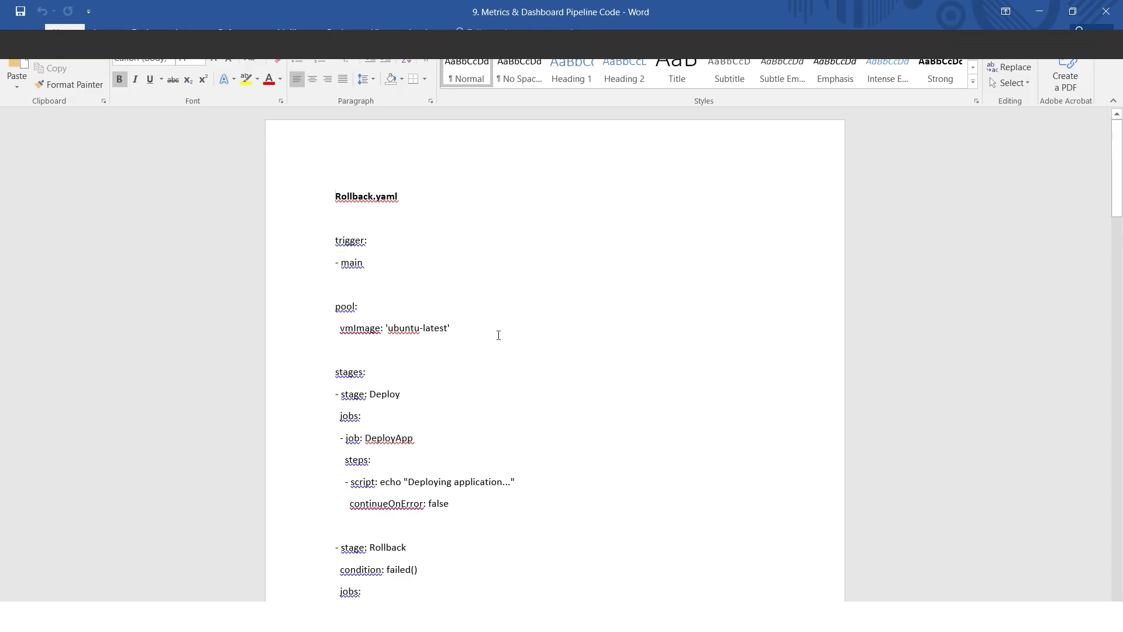
# Review the Bluegreen.yaml and Canary.yaml pipeline code in the Word document and switch back to the Azure DevOps dashboard.
pyautogui.scroll(-15, 404, 245)
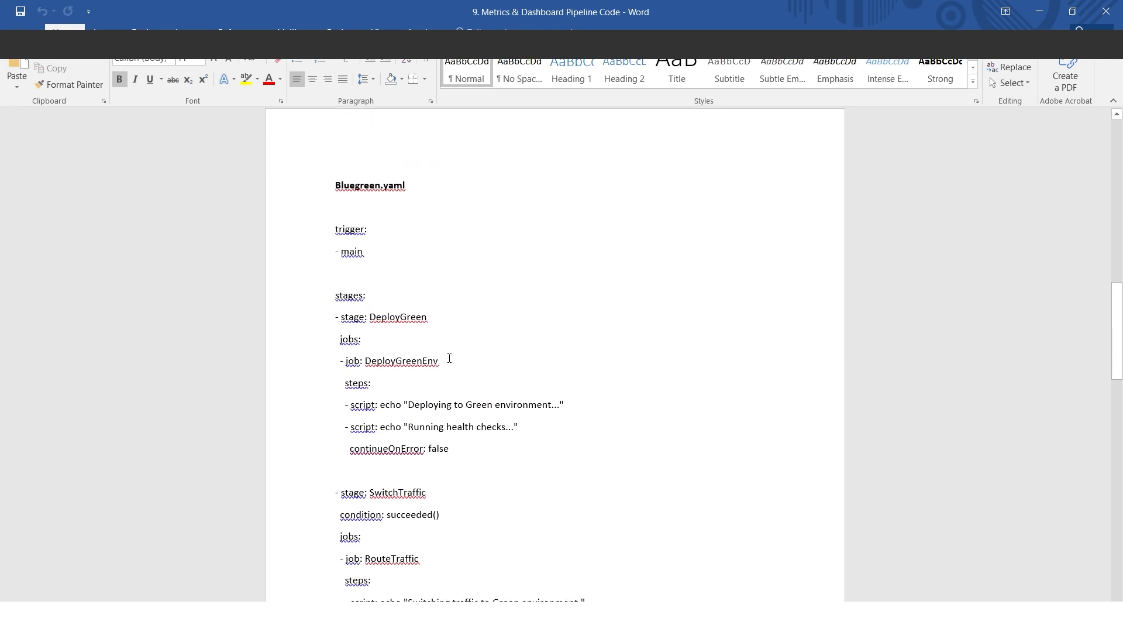
pyautogui.scroll(-12, 449, 362)
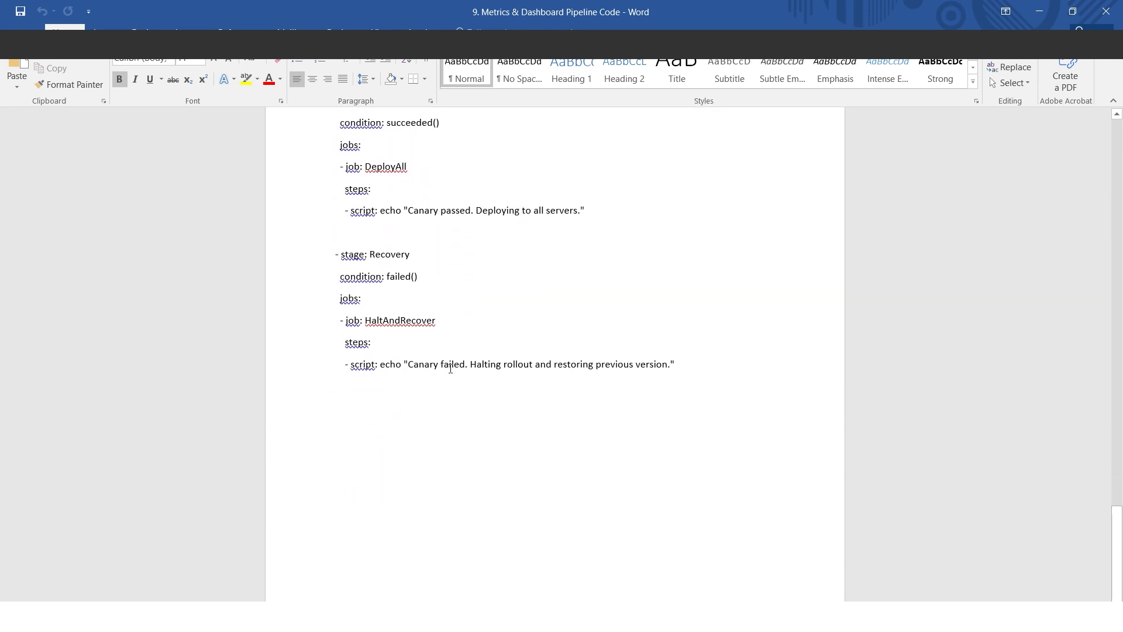
pyautogui.scroll(6, 451, 367)
pyautogui.scroll(6, 451, 369)
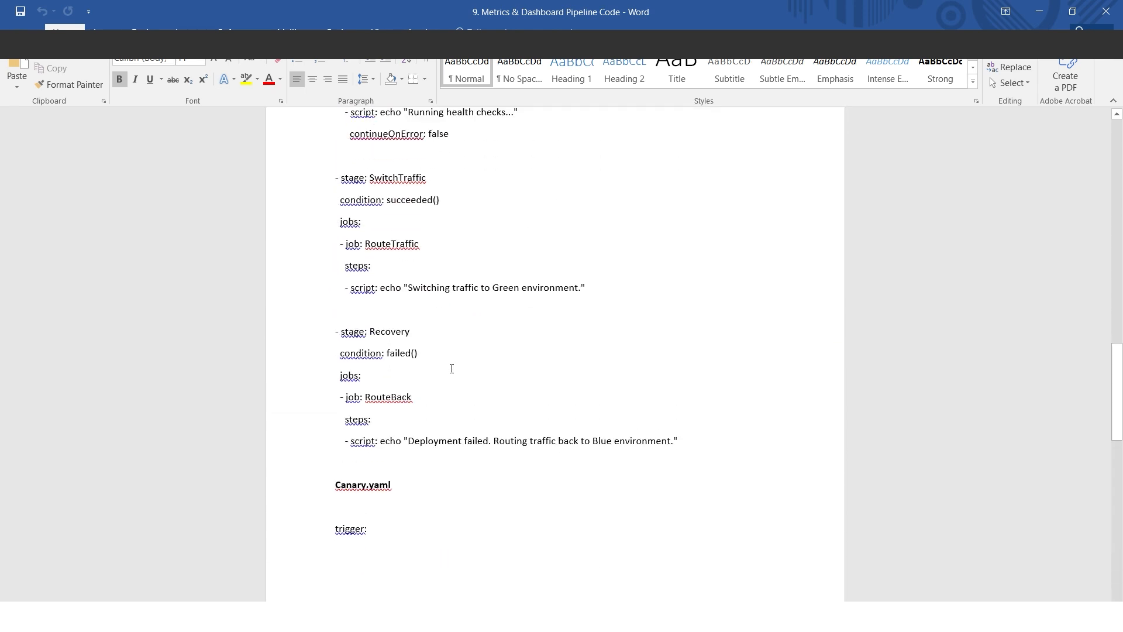
pyautogui.scroll(4, 451, 369)
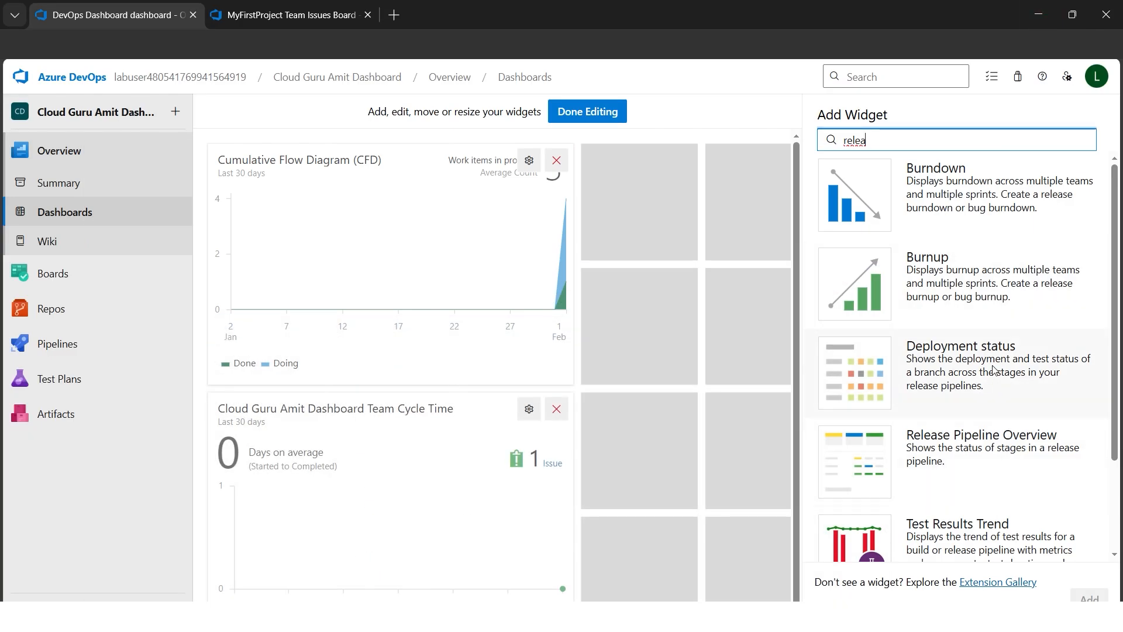
# Add the Burndown widget to the dashboard from the "relea" search results.
pyautogui.scroll(-1, 724, 462)
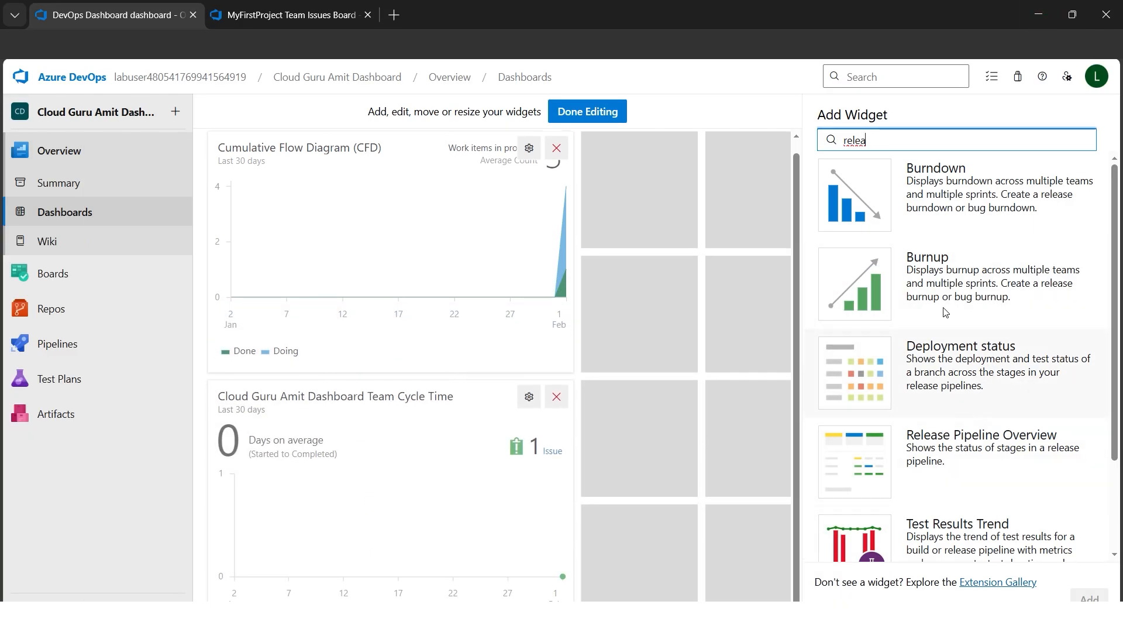
pyautogui.click(906, 198)
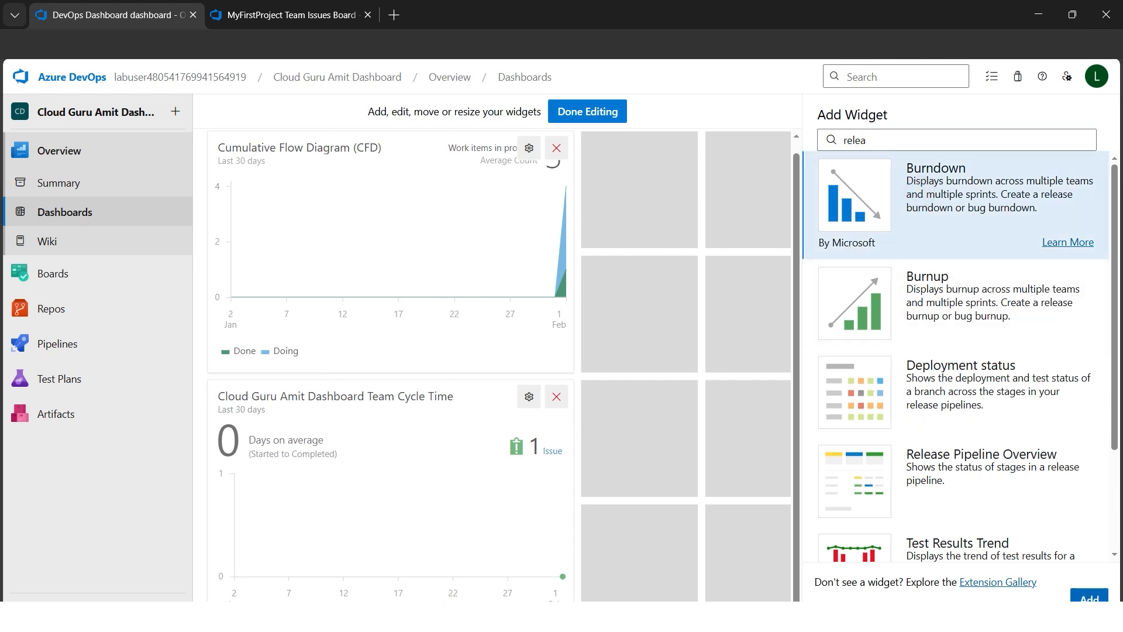
pyautogui.click(1088, 597)
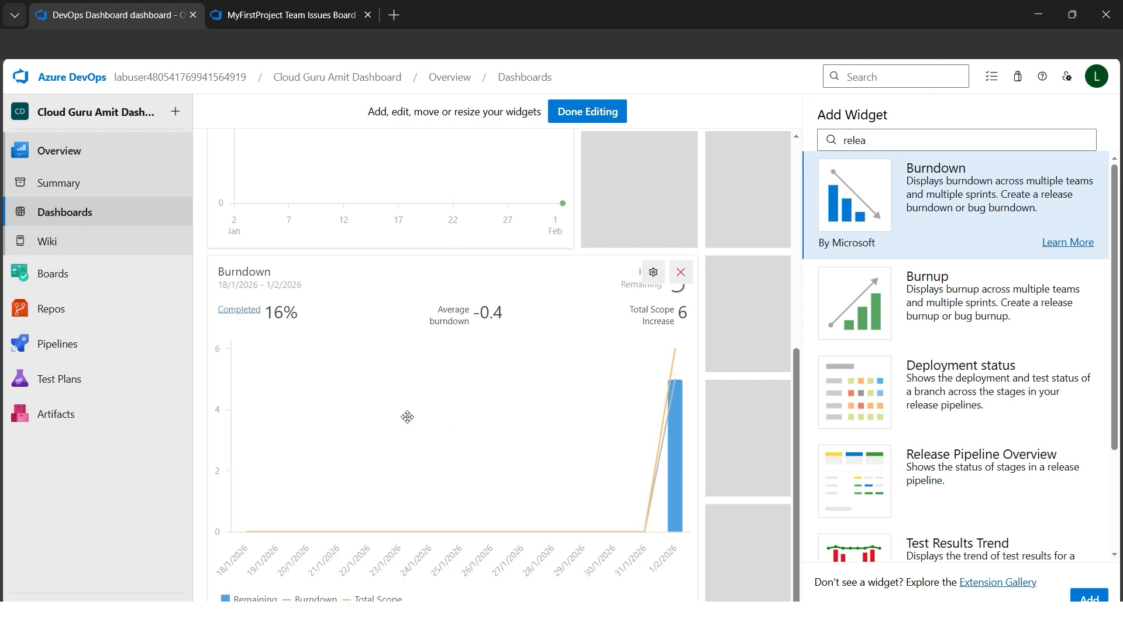
# Open the Burndown widget's configuration and enable Show completed work under the advanced features.
pyautogui.click(653, 272)
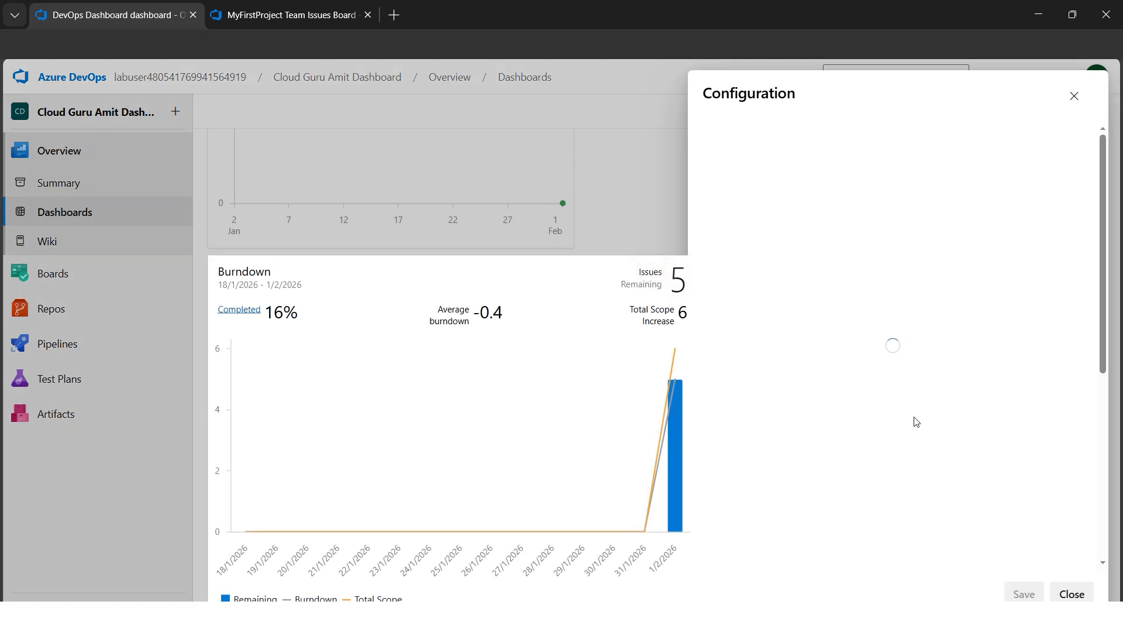
pyautogui.scroll(-5, 916, 422)
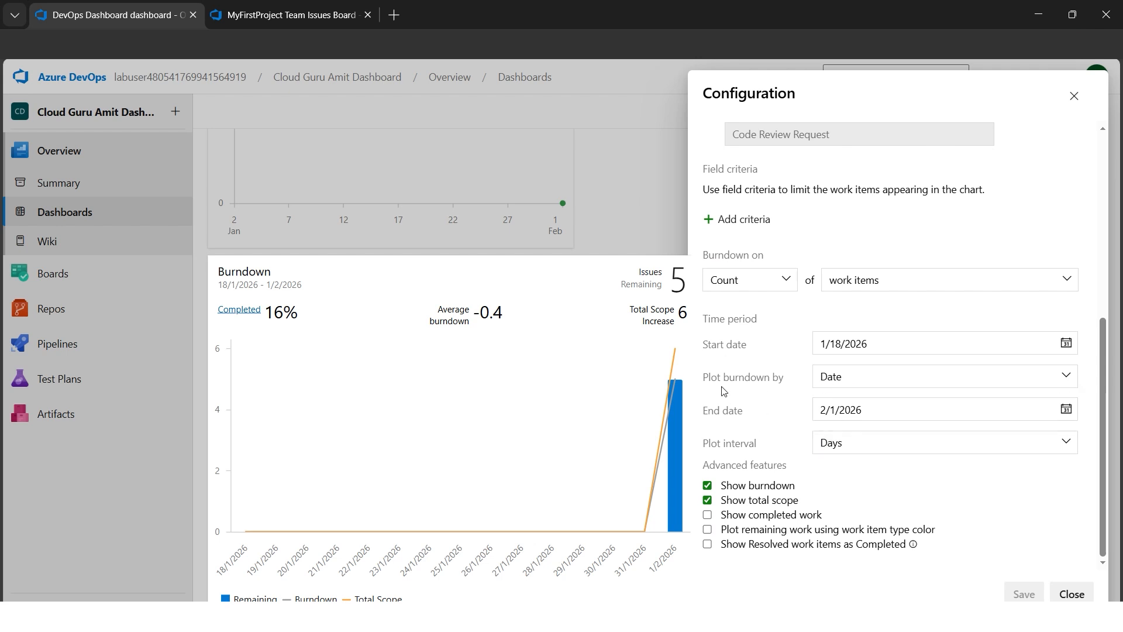
pyautogui.click(708, 514)
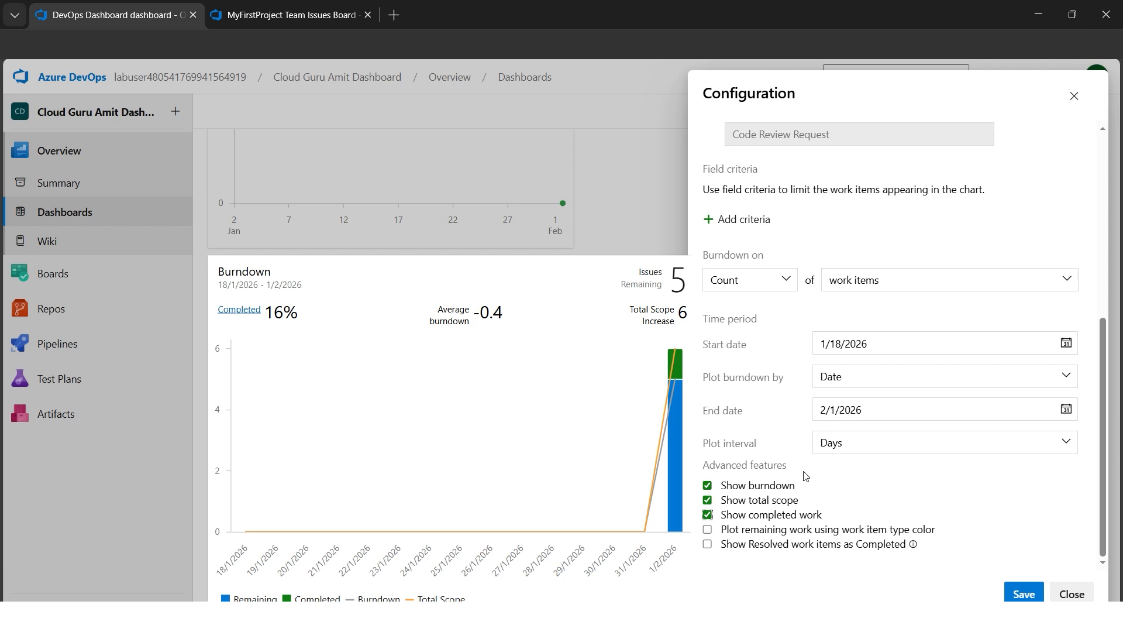
# Try the options for plotting remaining work by work item type color and showing resolved work items as completed, and turn both off again.
pyautogui.click(708, 545)
pyautogui.click(707, 529)
pyautogui.scroll(-5, 950, 483)
pyautogui.scroll(-1, 940, 486)
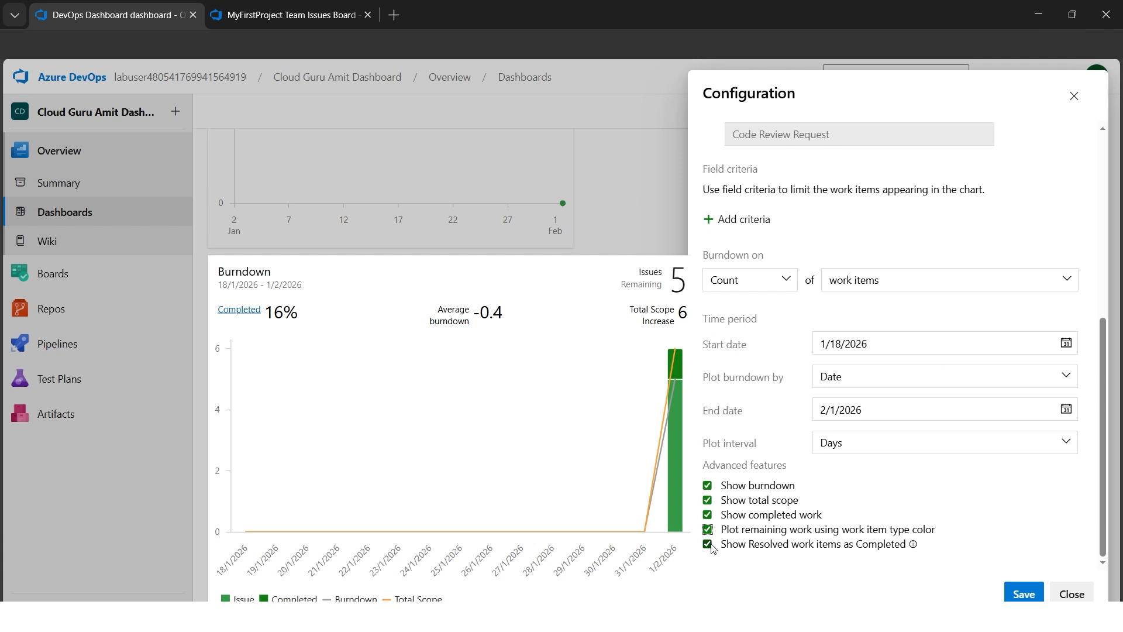
pyautogui.click(707, 543)
pyautogui.click(707, 530)
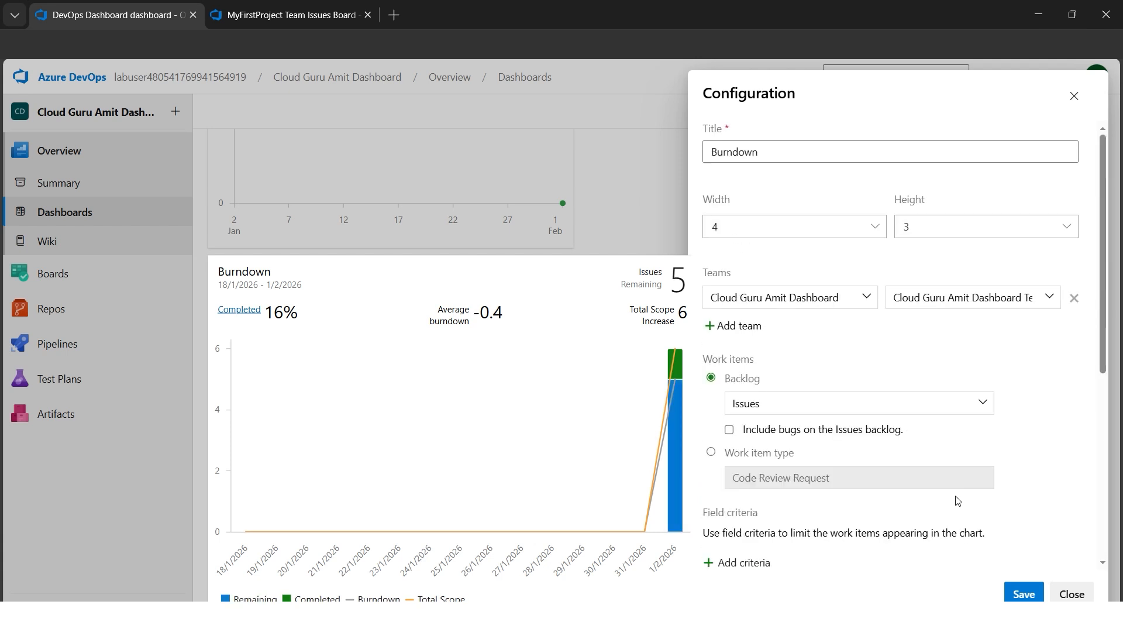
# Save the Burndown widget's configuration and look over the dashboard's Cumulative Flow Diagram, Cycle Time, and Burndown widgets.
pyautogui.click(1028, 596)
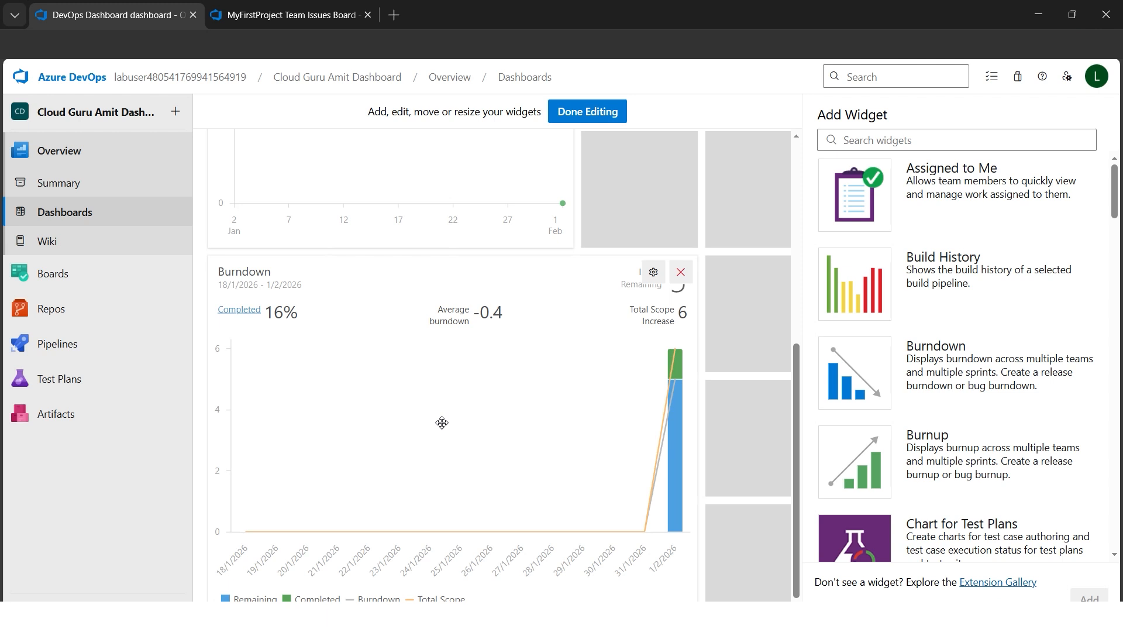
pyautogui.scroll(7, 442, 422)
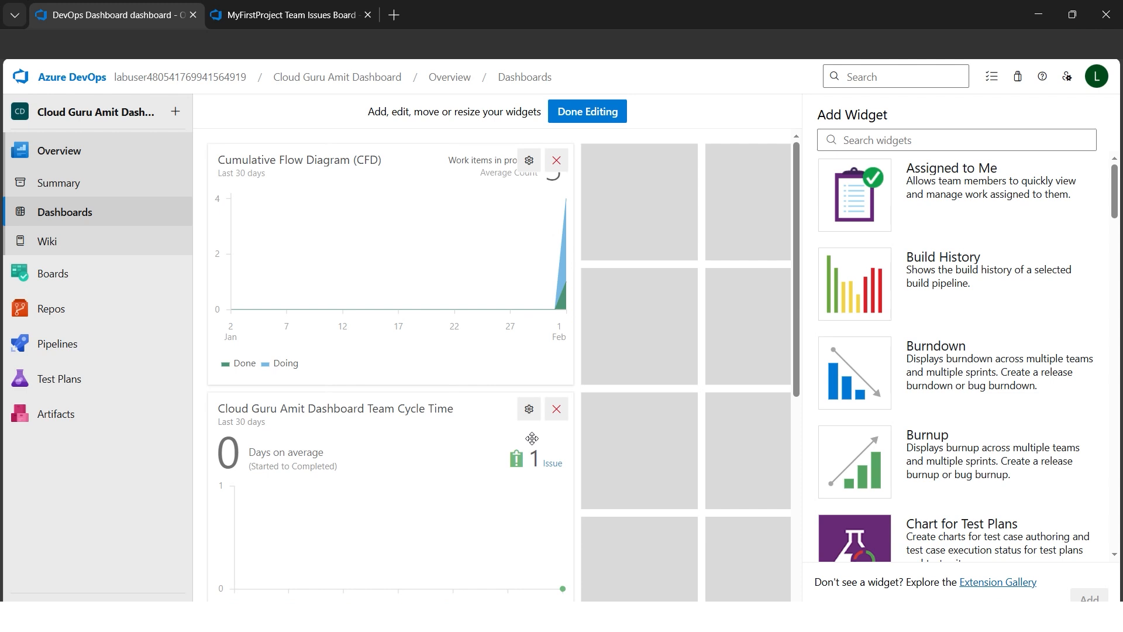
pyautogui.scroll(-3, 531, 438)
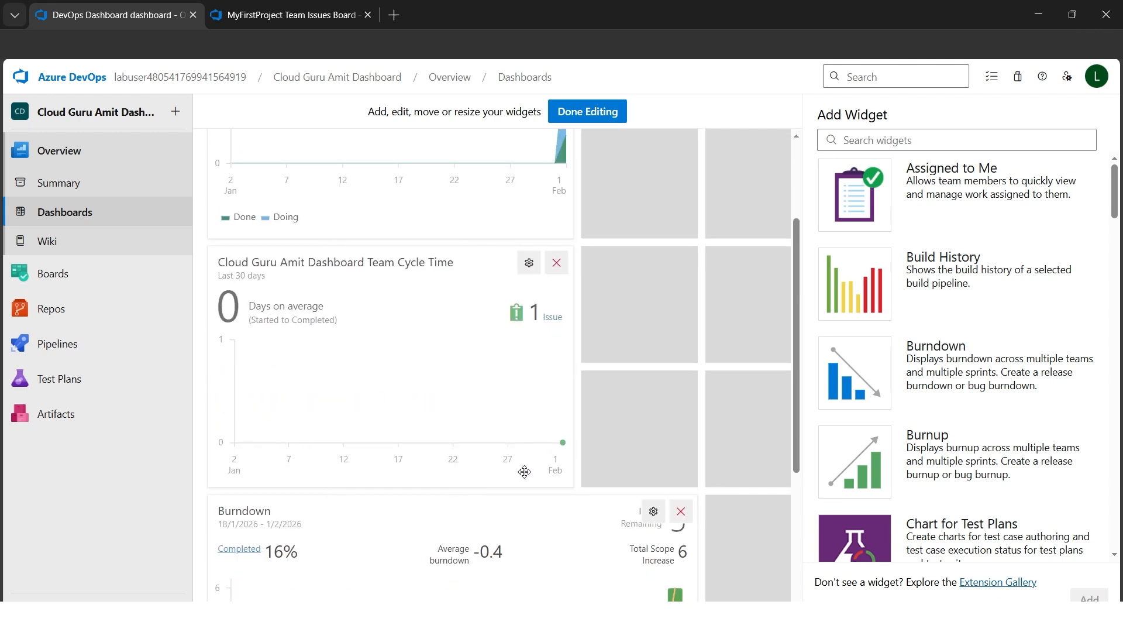
pyautogui.scroll(3, 524, 471)
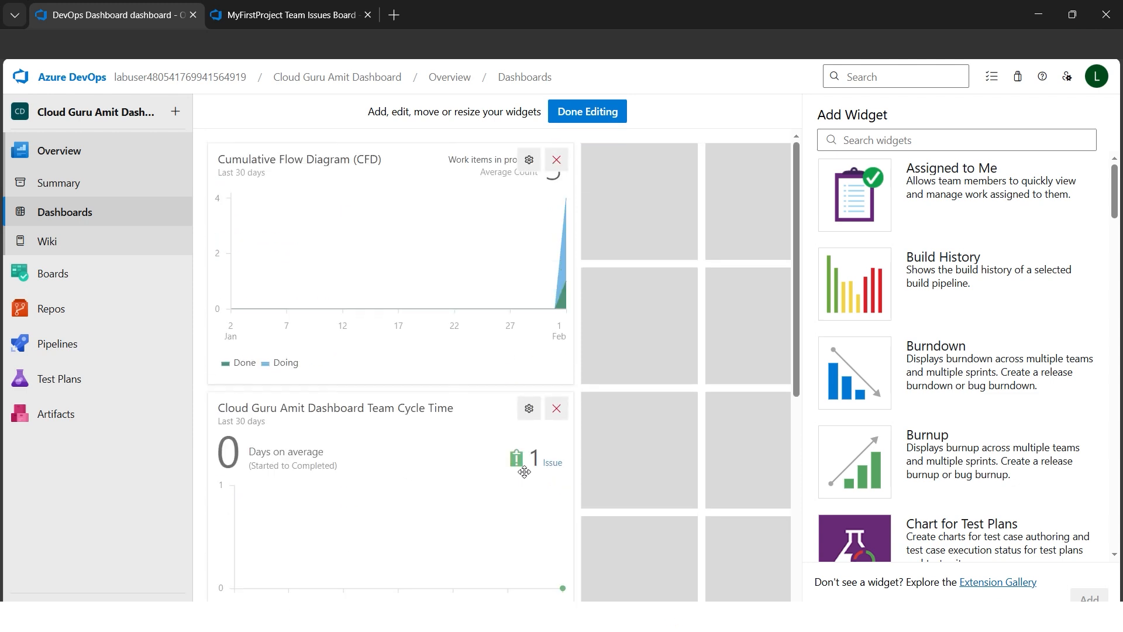
pyautogui.scroll(-8, 524, 472)
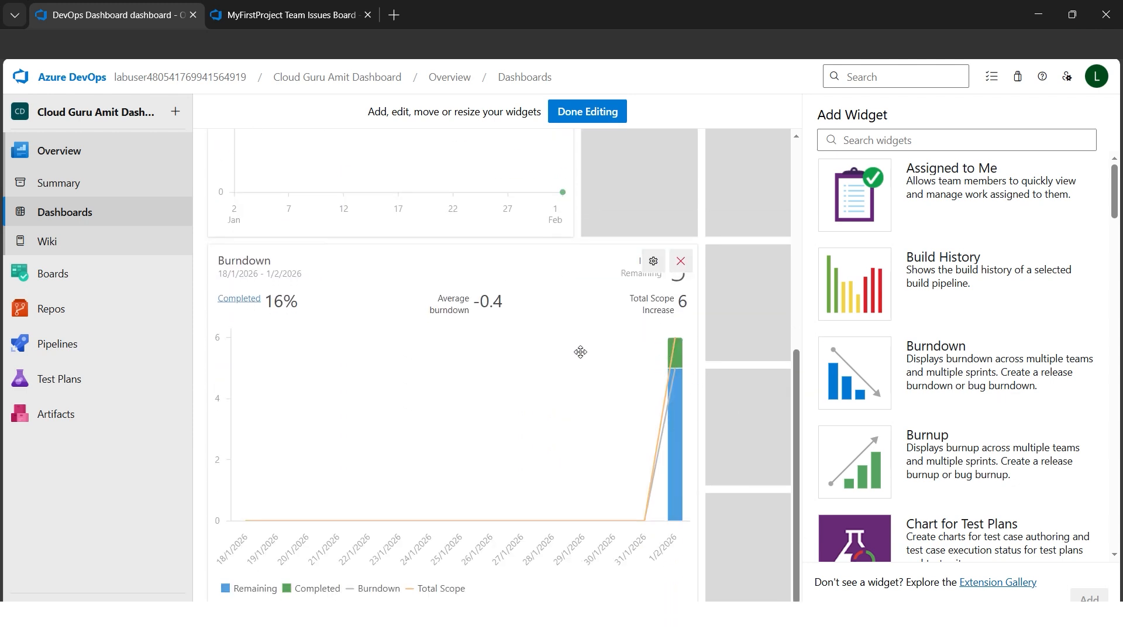
pyautogui.scroll(6, 658, 345)
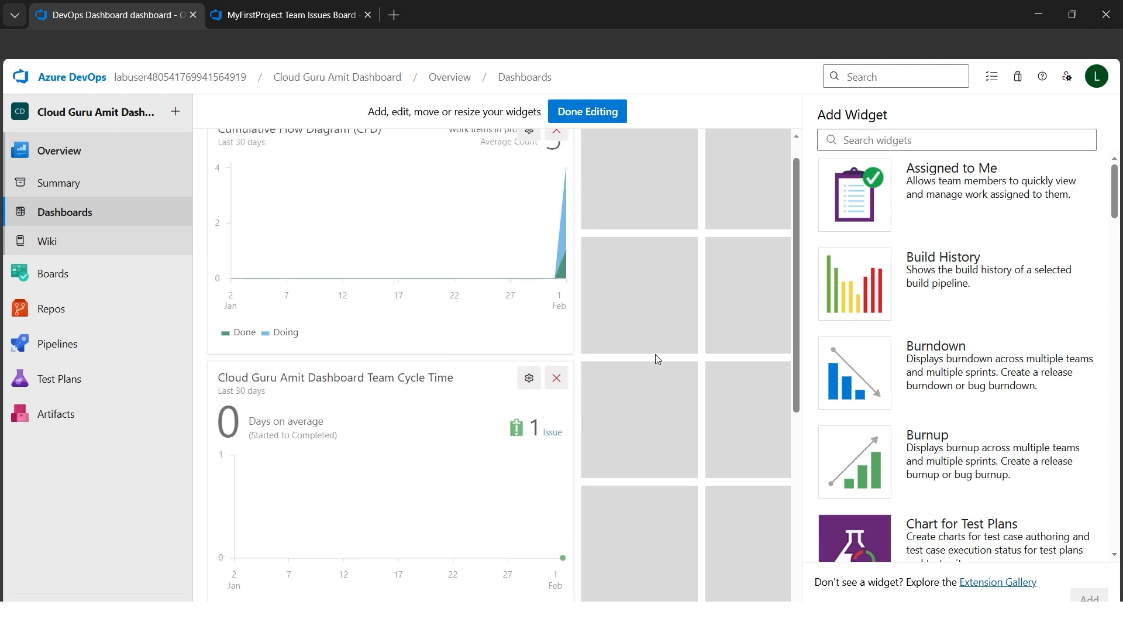